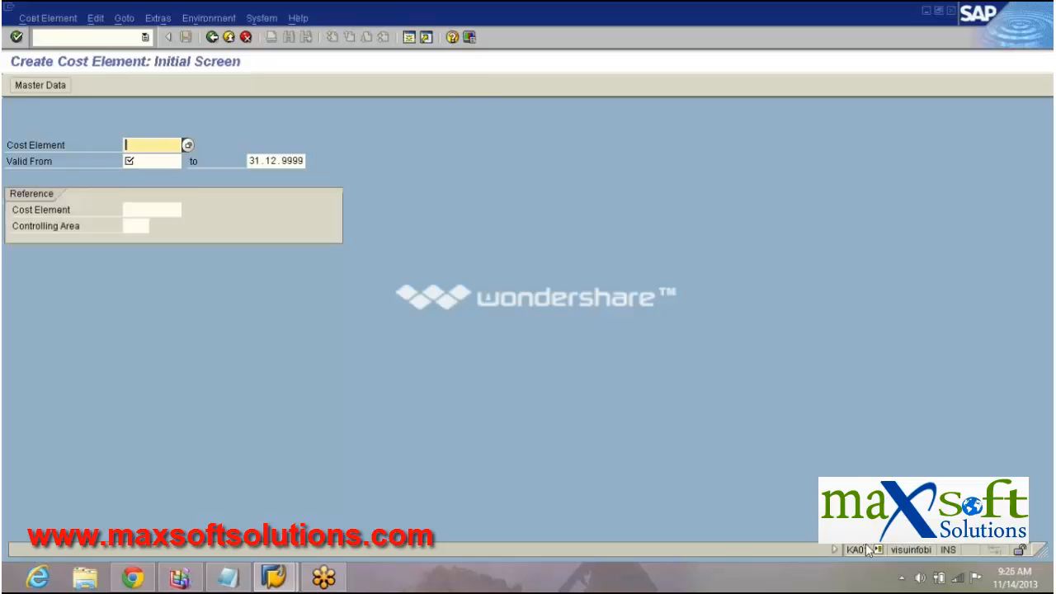
# Step: Check the current transaction code and run transaction FS00 in a new session
pyautogui.click(879, 549)
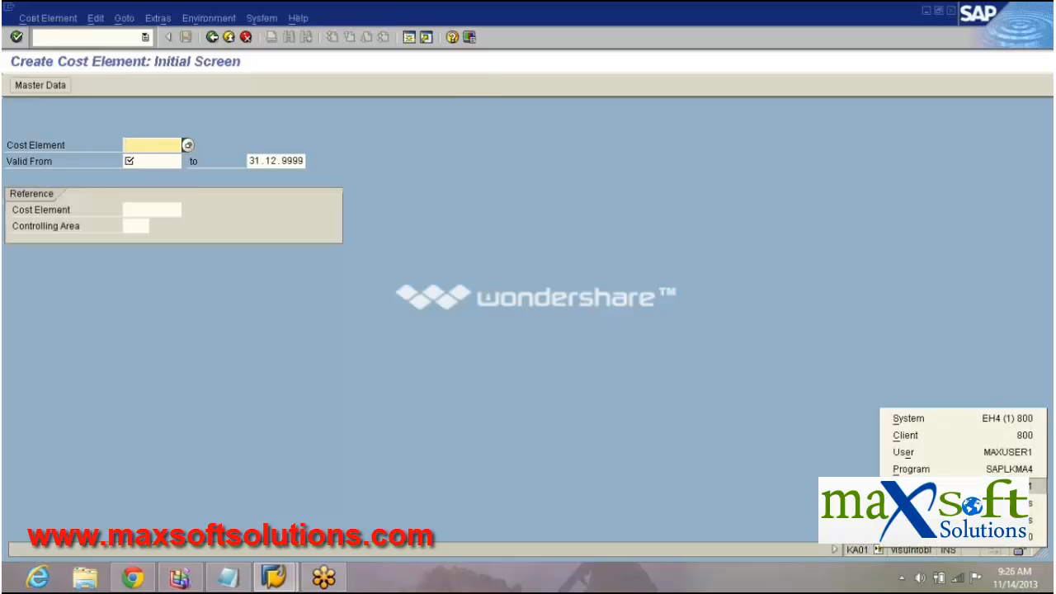
pyautogui.click(538, 177)
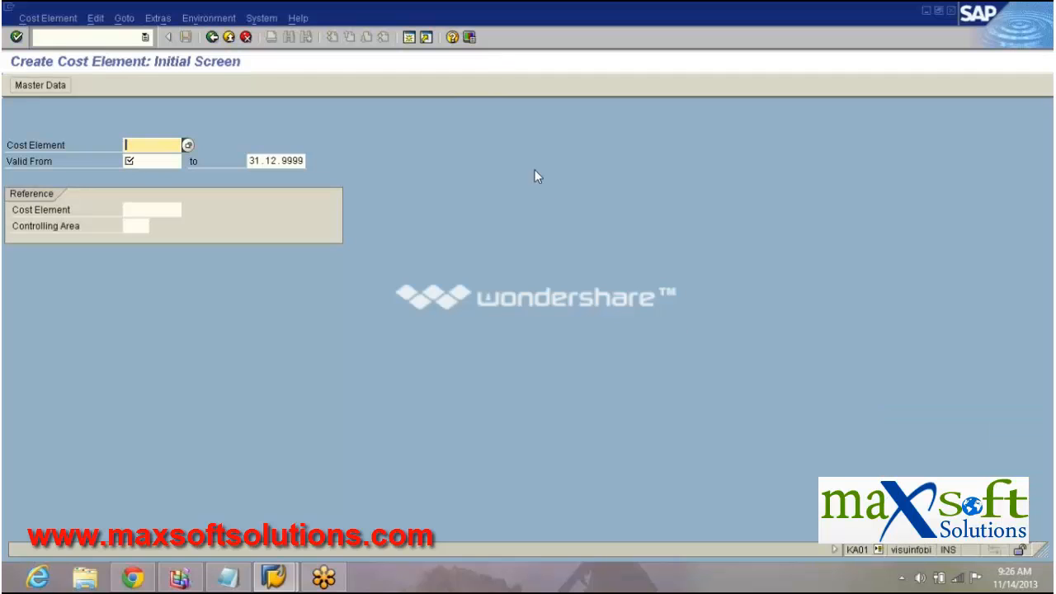
pyautogui.click(410, 37)
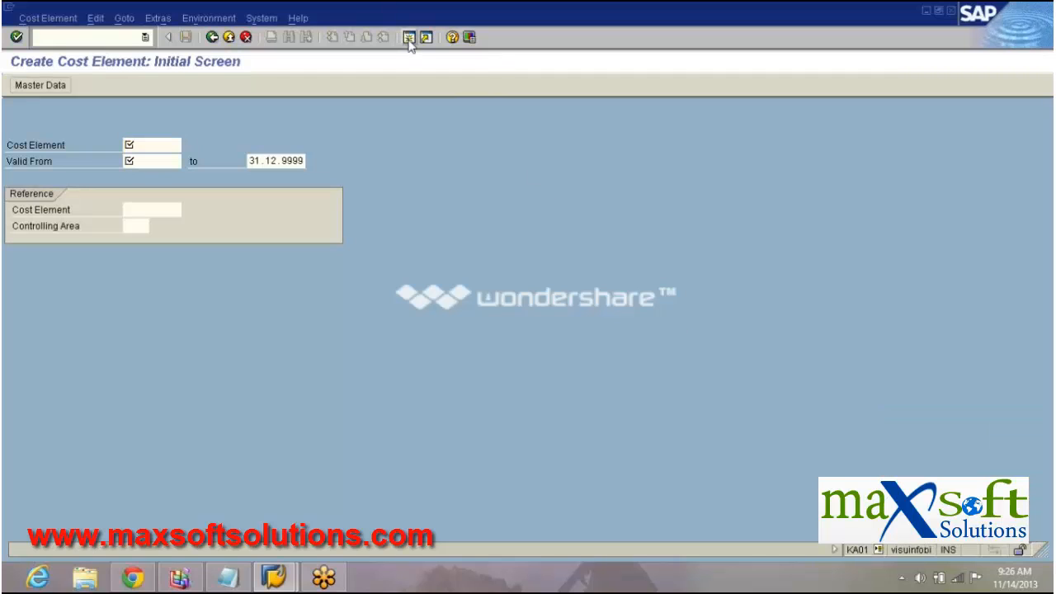
pyautogui.write('FS00')
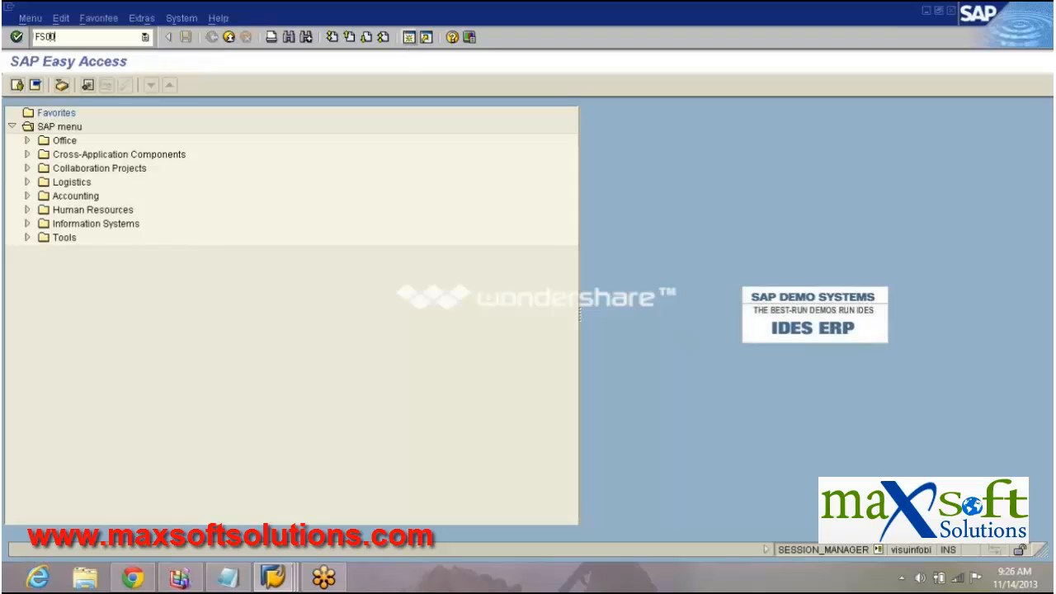
pyautogui.press('Return')
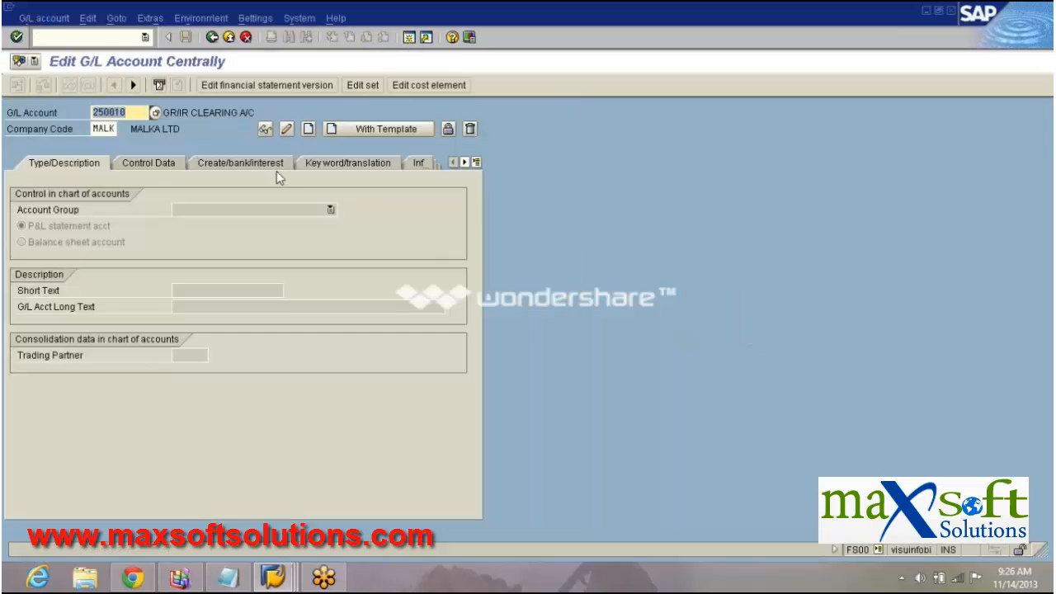
# Step: Search for the G/L accounts that exist in company code IRAQ
pyautogui.press('Return')
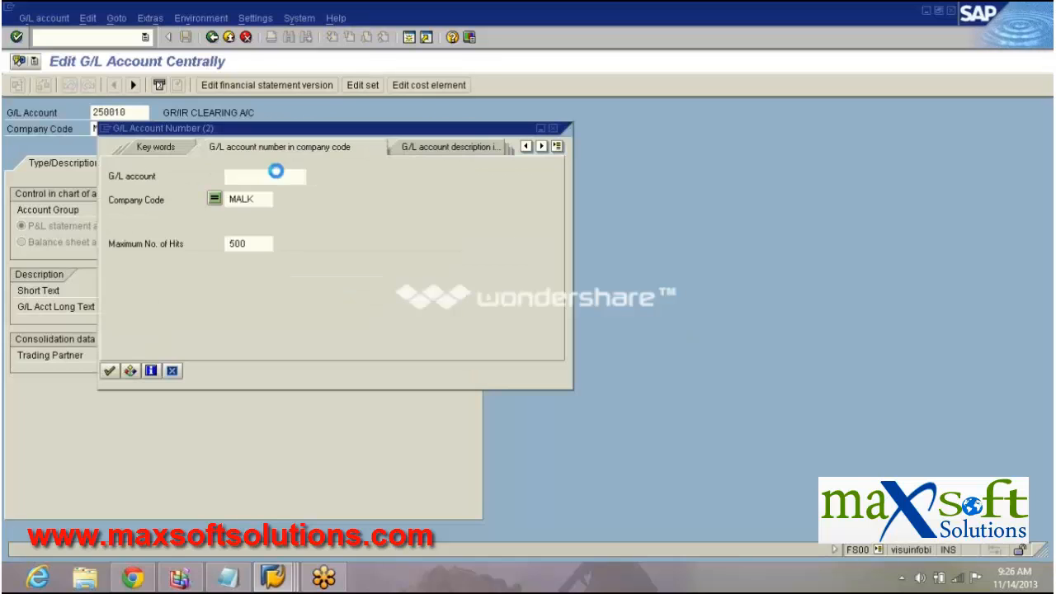
pyautogui.click(268, 200)
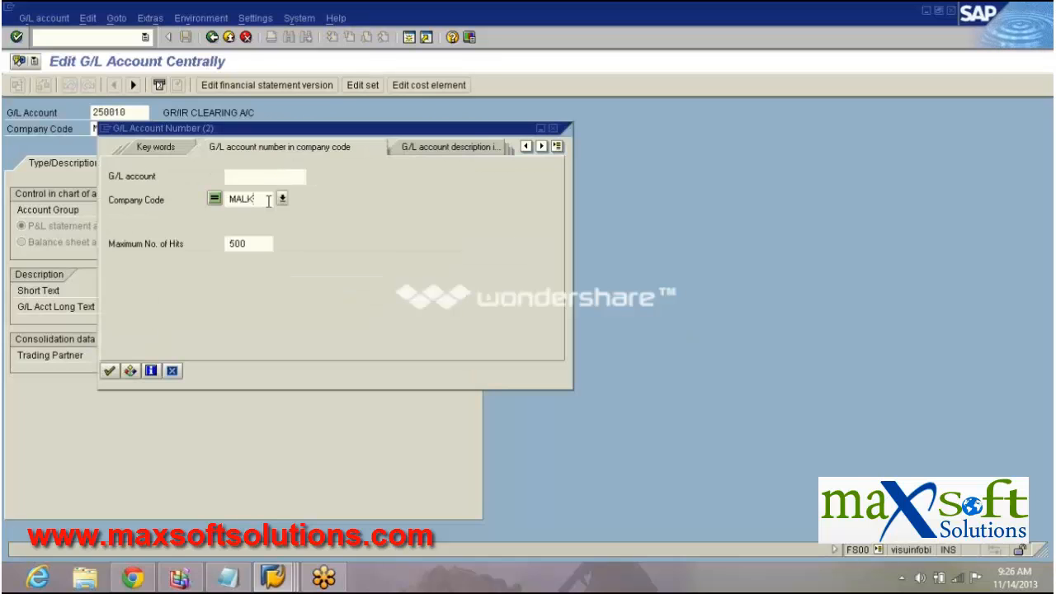
pyautogui.press('BackSpace')
pyautogui.press('BackSpace')
pyautogui.press('BackSpace')
pyautogui.press('BackSpace')
pyautogui.write('IRAQ')
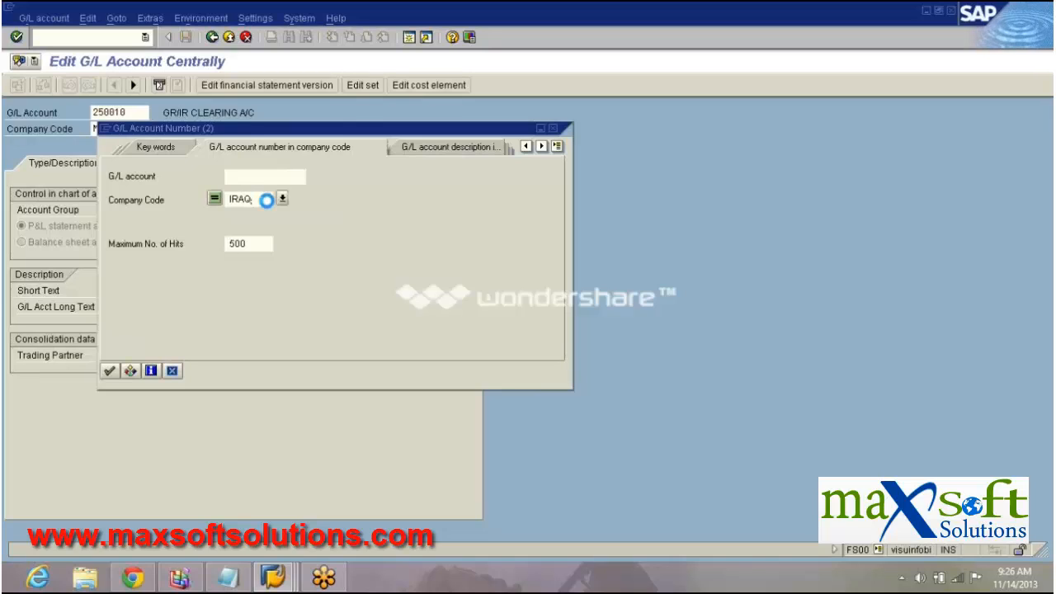
pyautogui.press('Return')
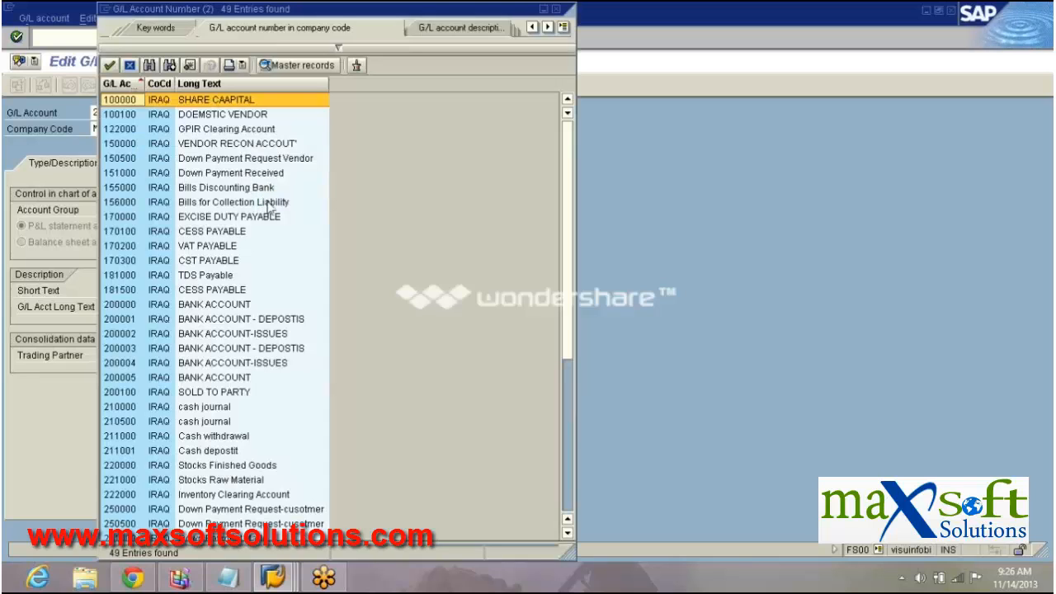
# Step: Examine the revenue and expense account numbers in the list and close it without choosing an account
pyautogui.moveTo(578, 277); pyautogui.dragTo(573, 519)
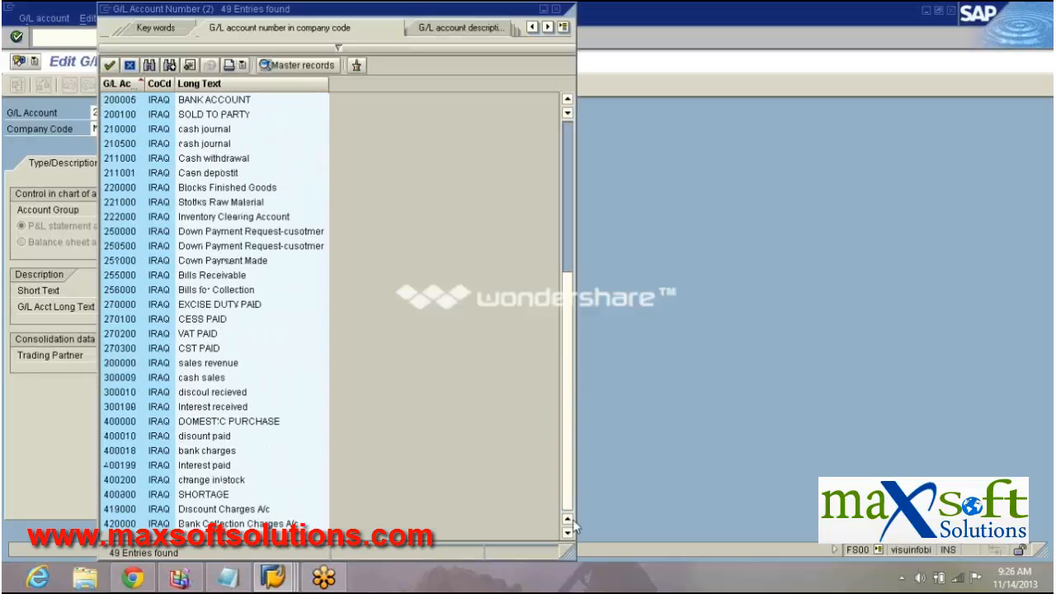
pyautogui.click(216, 334)
pyautogui.click(193, 464)
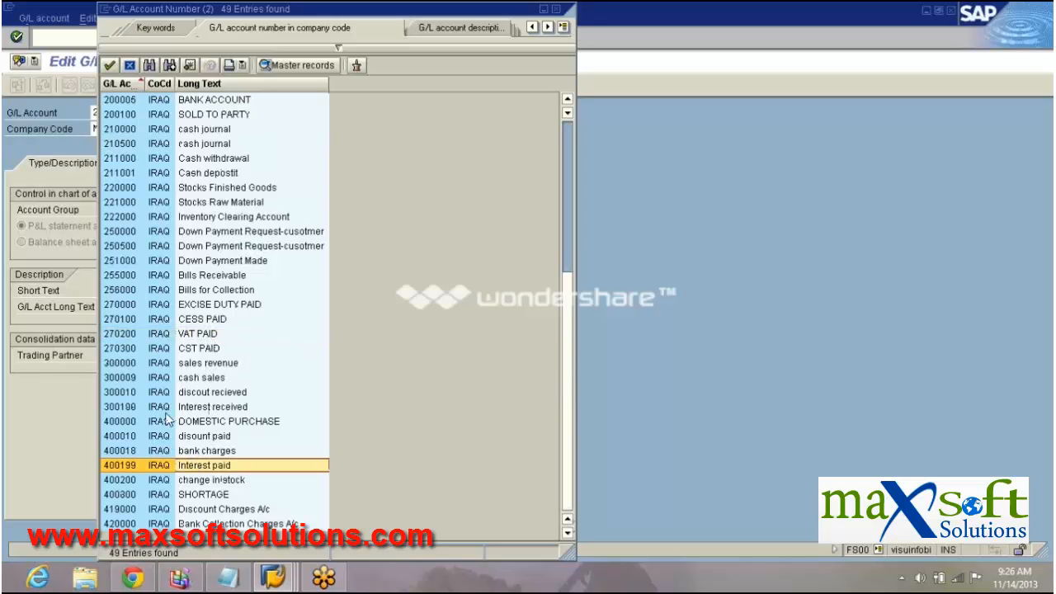
pyautogui.click(133, 420)
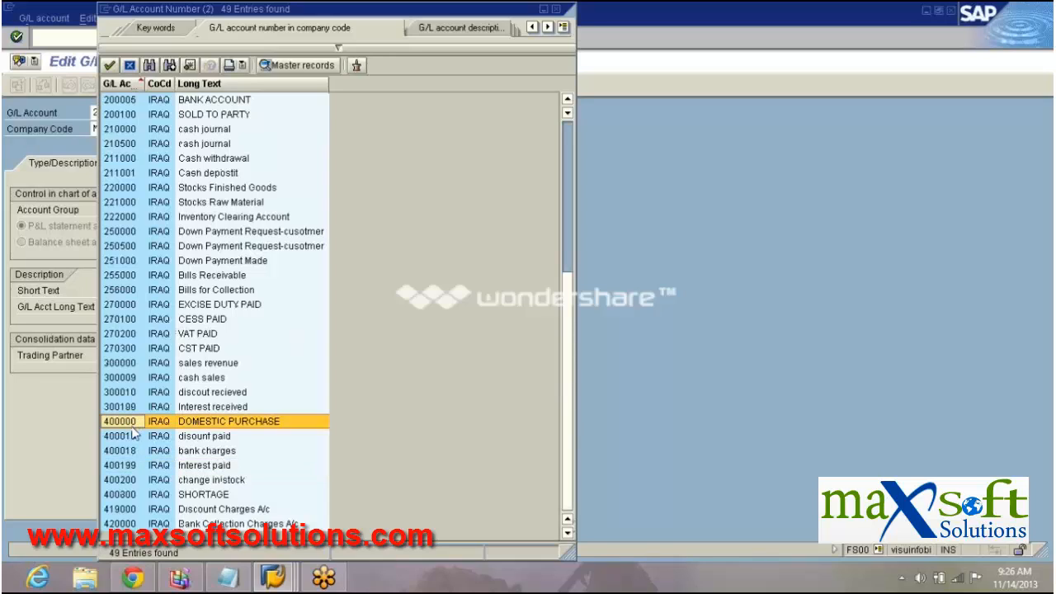
pyautogui.click(129, 436)
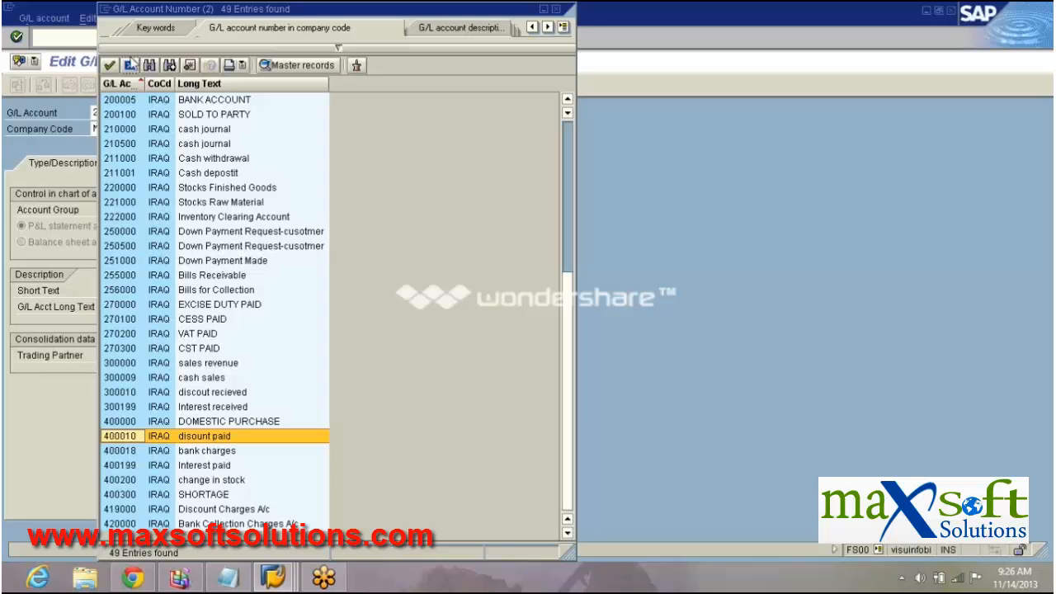
pyautogui.click(130, 64)
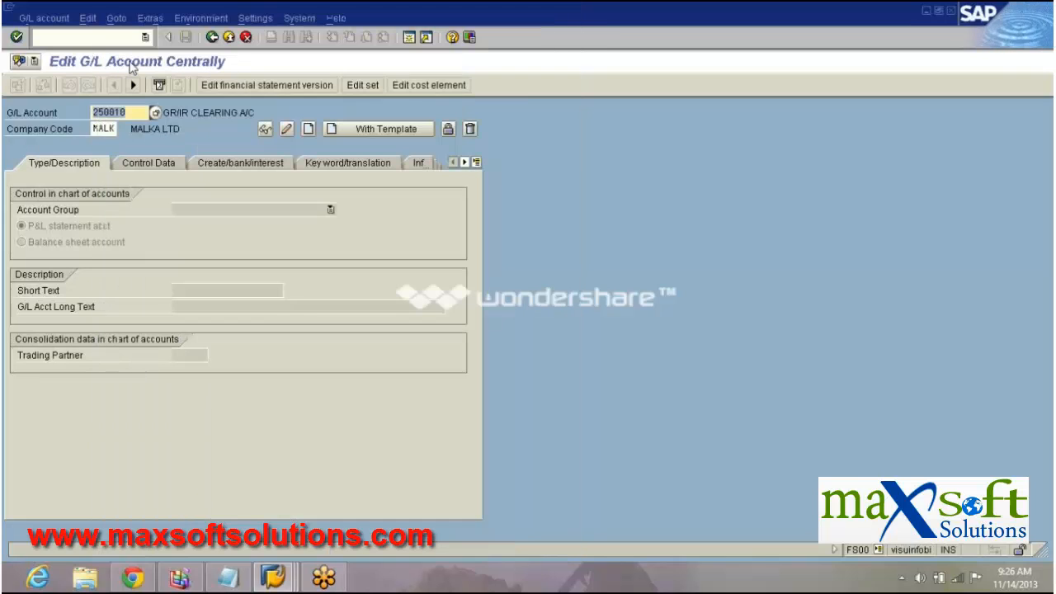
# Step: Start creating G/L account 450001 in company code IRAQ
pyautogui.write('499')
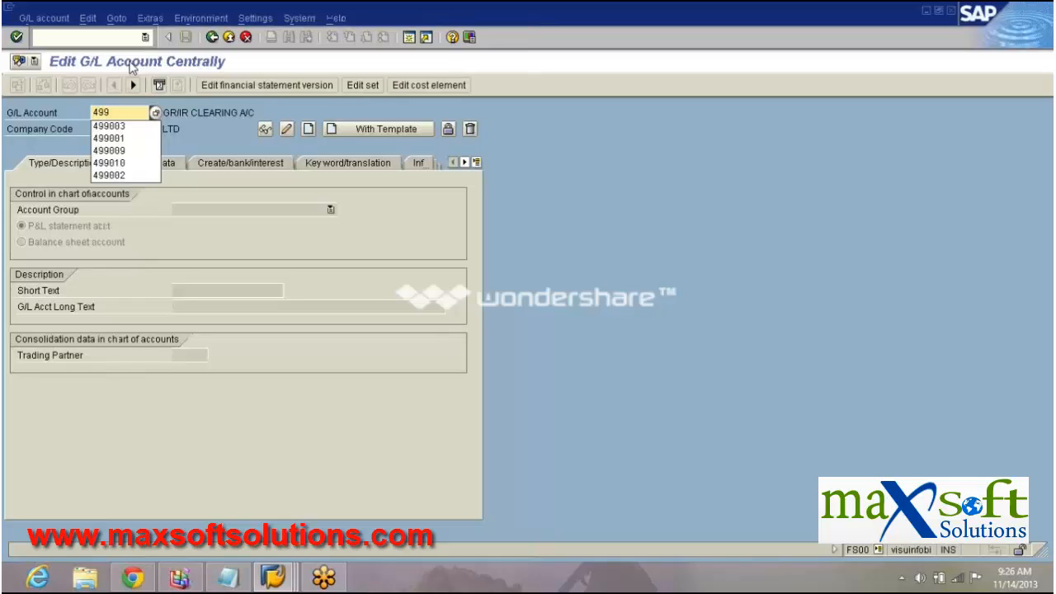
pyautogui.press('BackSpace')
pyautogui.press('BackSpace')
pyautogui.write('5')
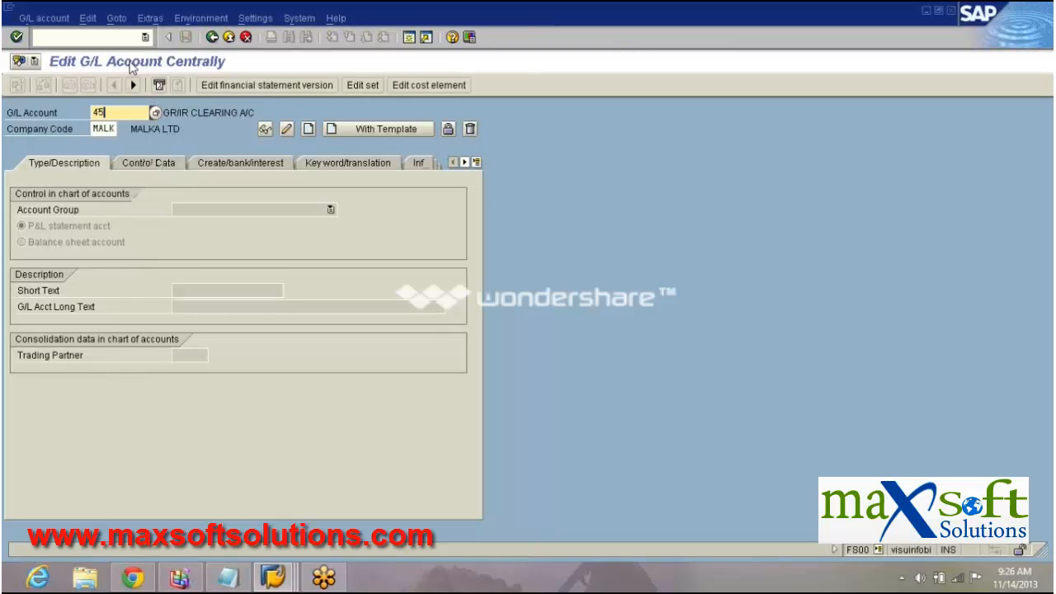
pyautogui.write('0001')
pyautogui.press('Tab')
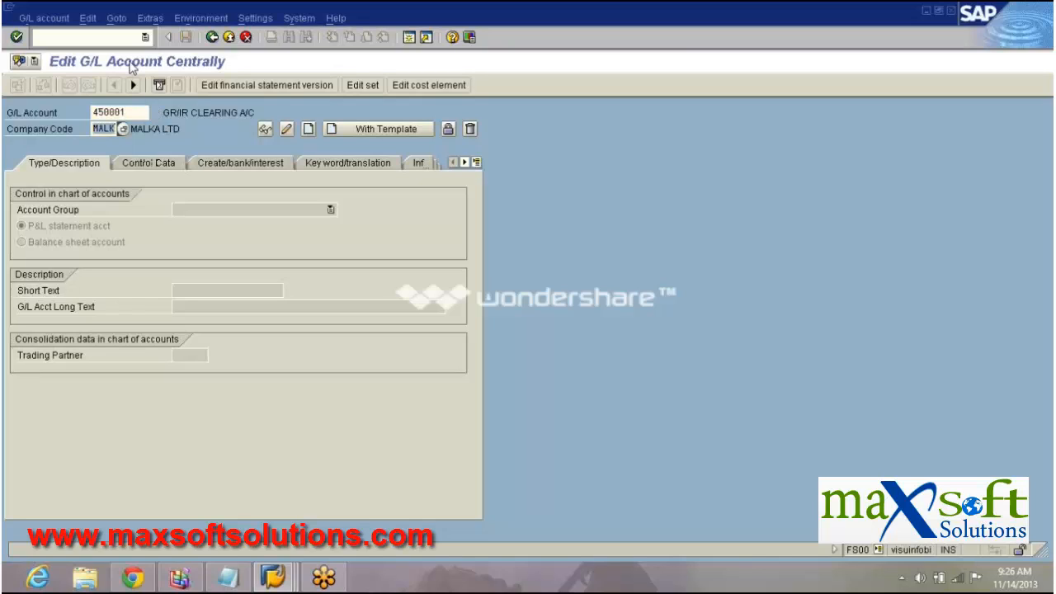
pyautogui.write('IRAQ')
pyautogui.press('Return')
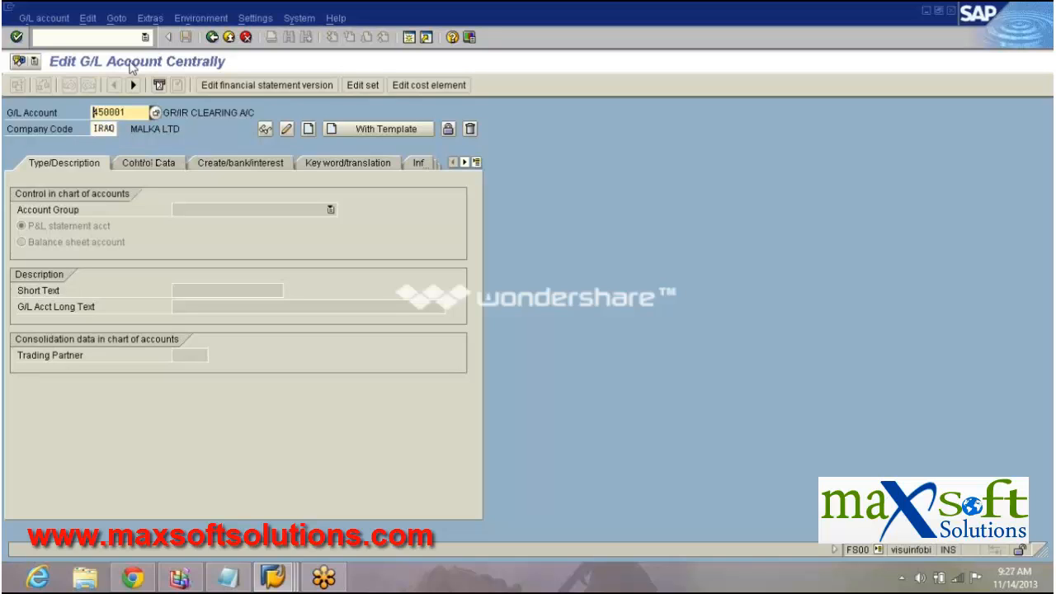
pyautogui.click(308, 129)
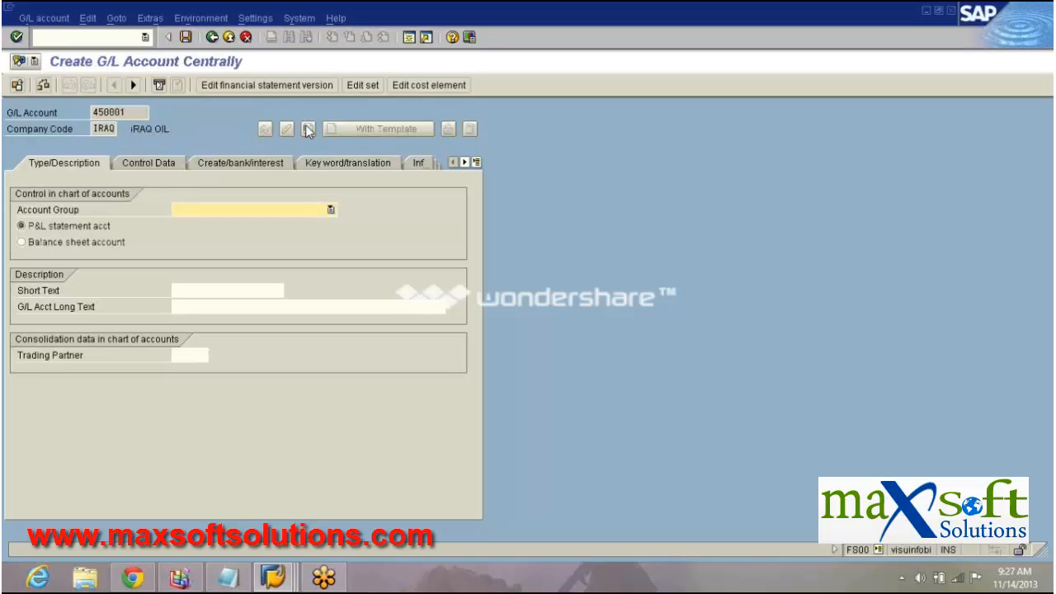
# Step: Assign the account group 0004 expenses and enter the short text SALARIES and the long text SALAREIS
pyautogui.click(275, 206)
pyautogui.click(256, 262)
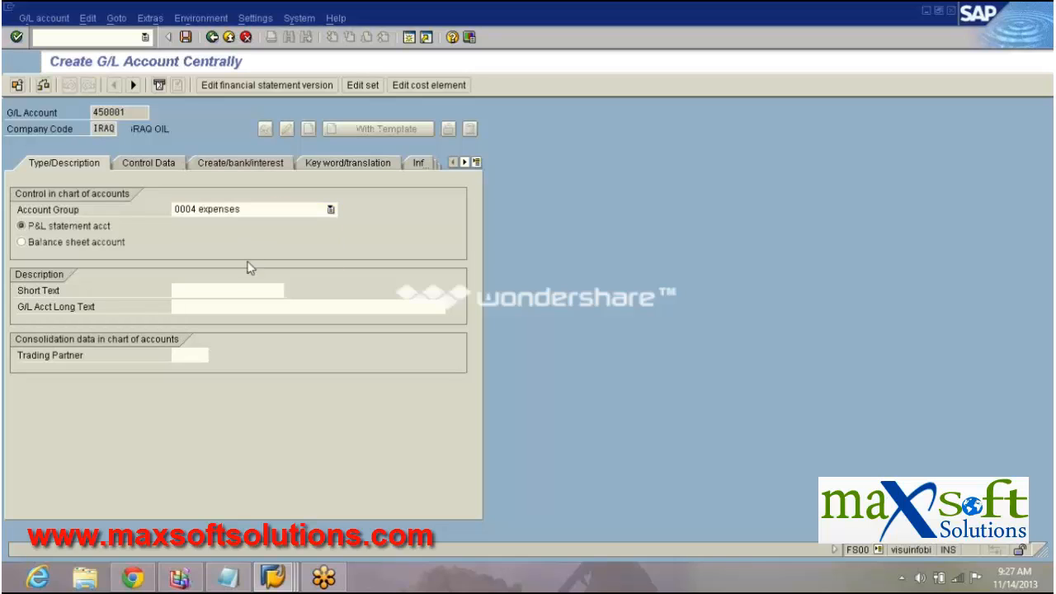
pyautogui.click(227, 288)
pyautogui.write('SALARIE')
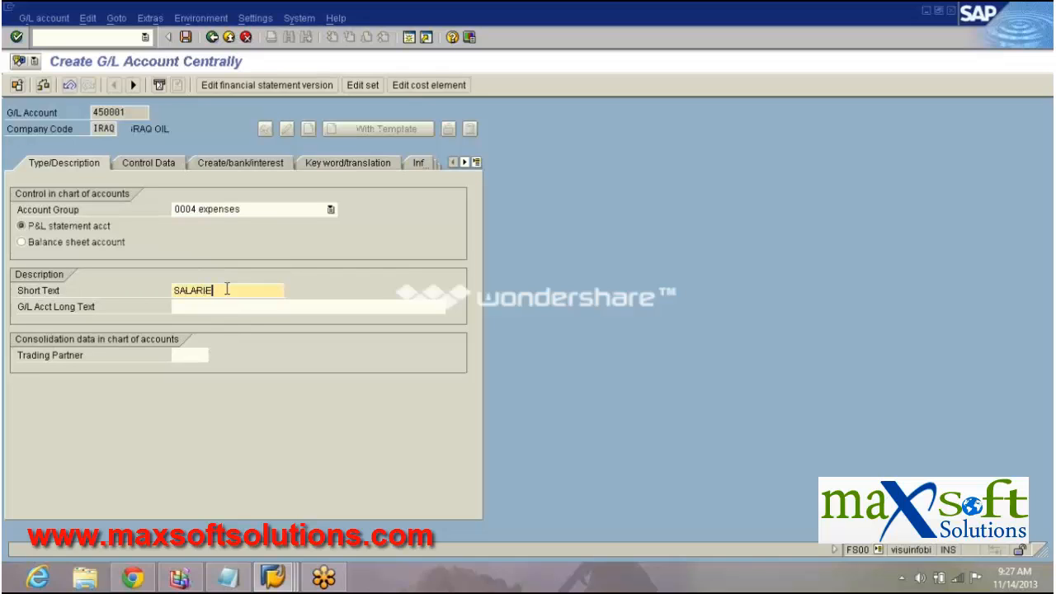
pyautogui.write('S')
pyautogui.press('Tab')
pyautogui.write('SALAREIS')
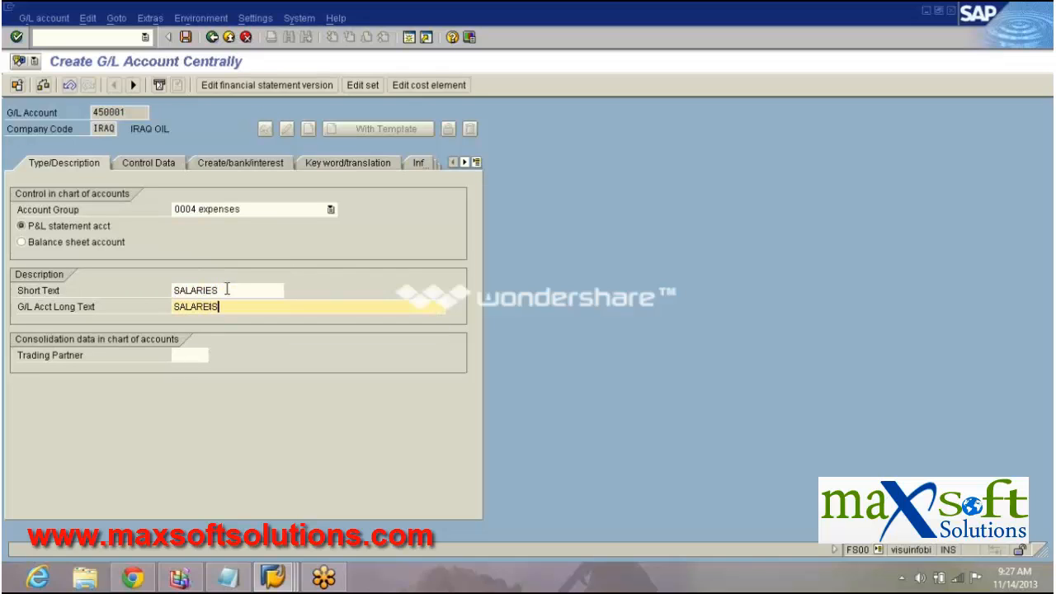
pyautogui.press('Return')
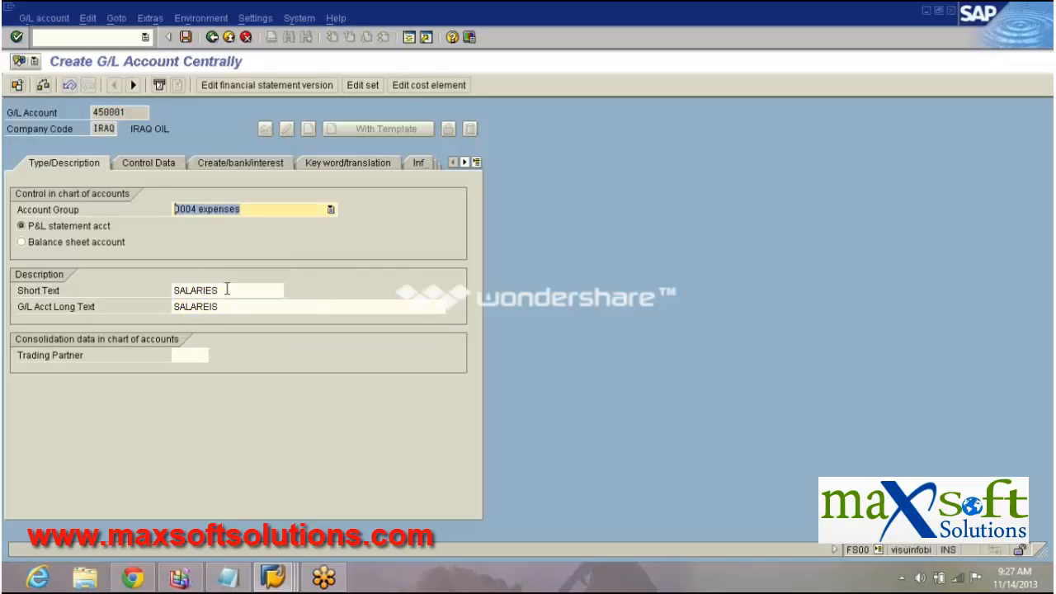
# Step: Enable line item display for the account and set its sort key to 001 in the control data
pyautogui.click(162, 168)
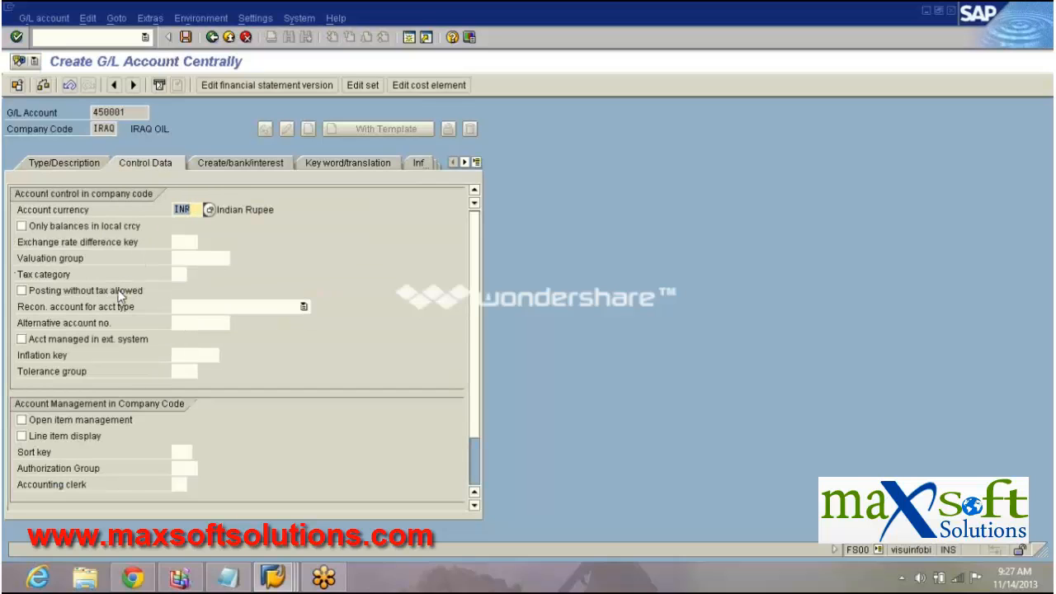
pyautogui.click(74, 439)
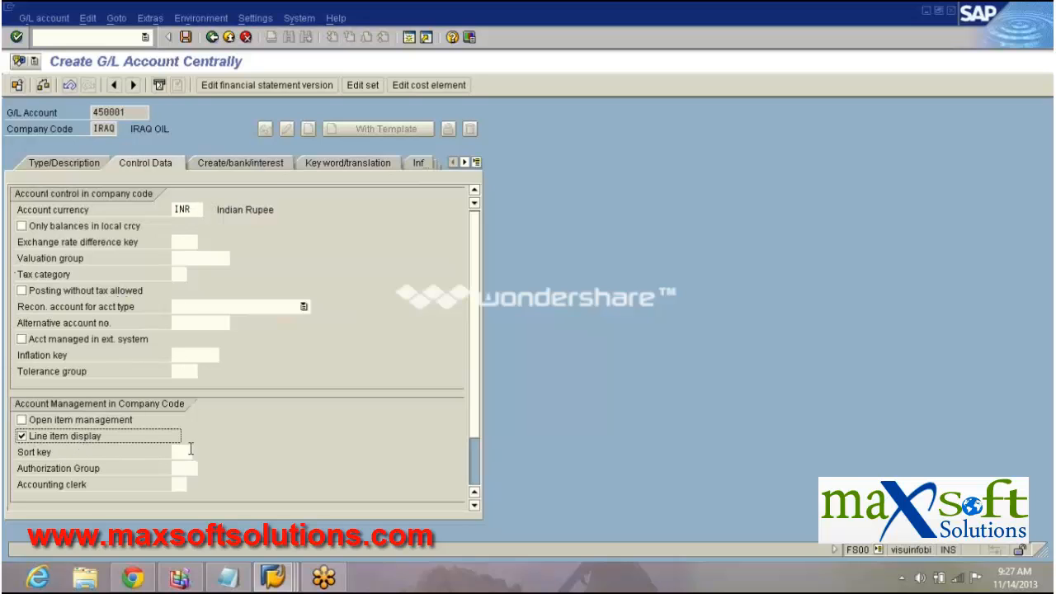
pyautogui.click(188, 450)
pyautogui.click(187, 465)
pyautogui.press('Return')
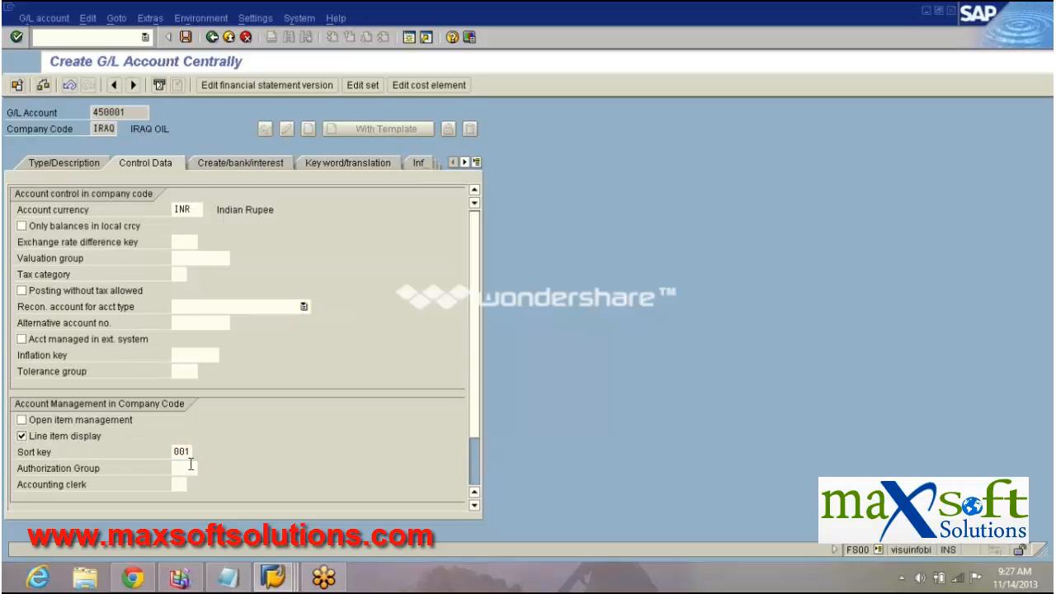
# Step: Set the field status group to G001 and save the G/L account while proceeding to its cost element
pyautogui.click(233, 163)
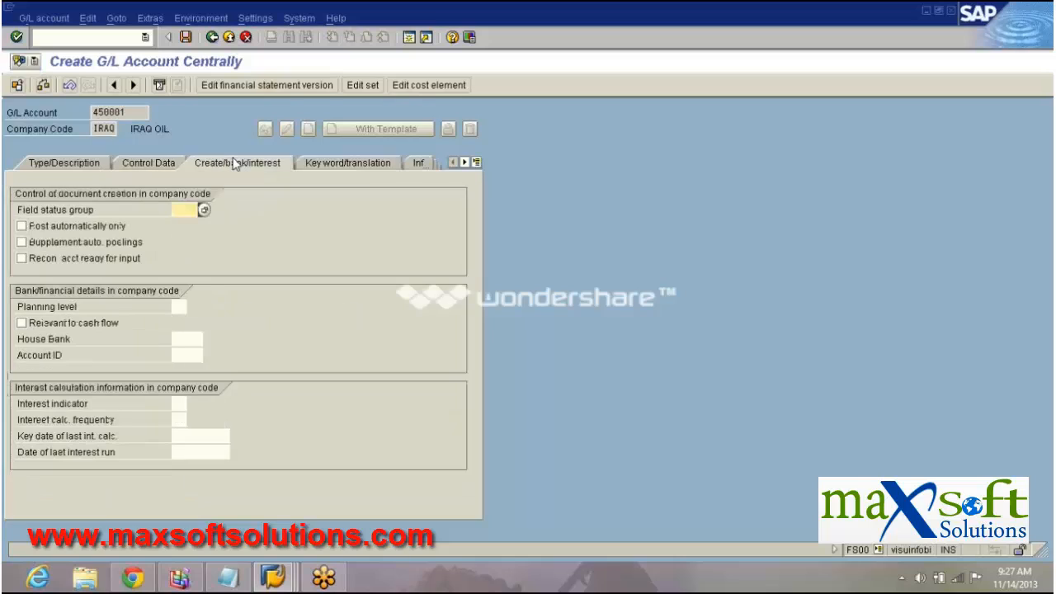
pyautogui.click(203, 212)
pyautogui.click(193, 220)
pyautogui.press('Return')
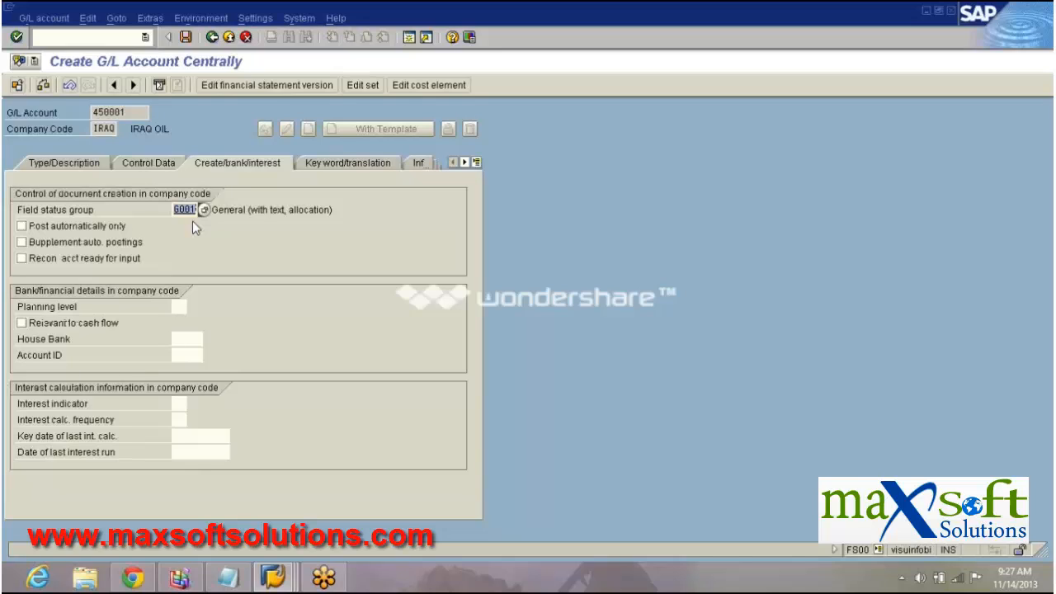
pyautogui.click(426, 84)
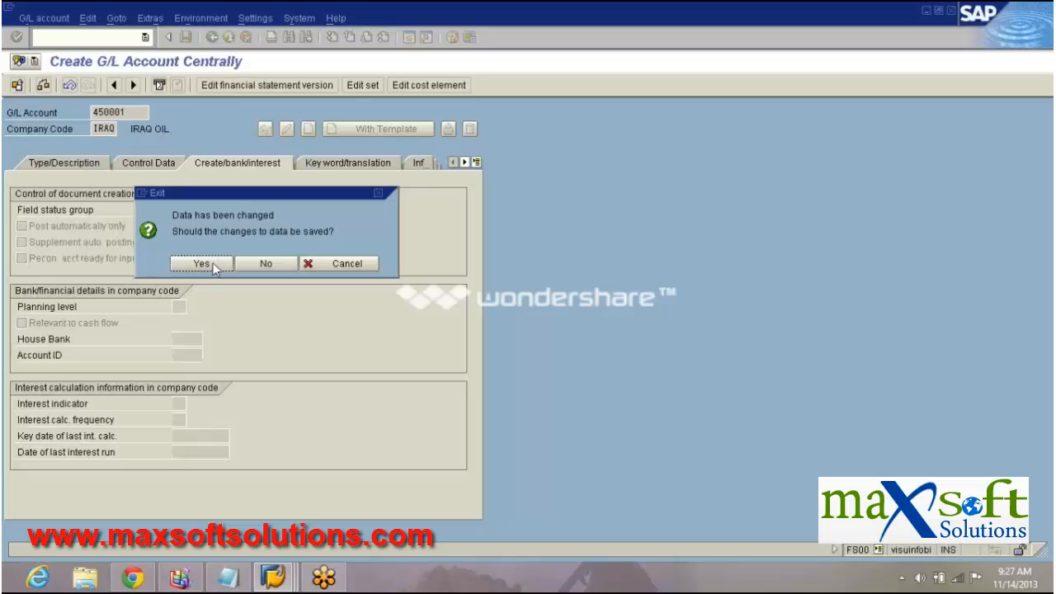
pyautogui.click(202, 263)
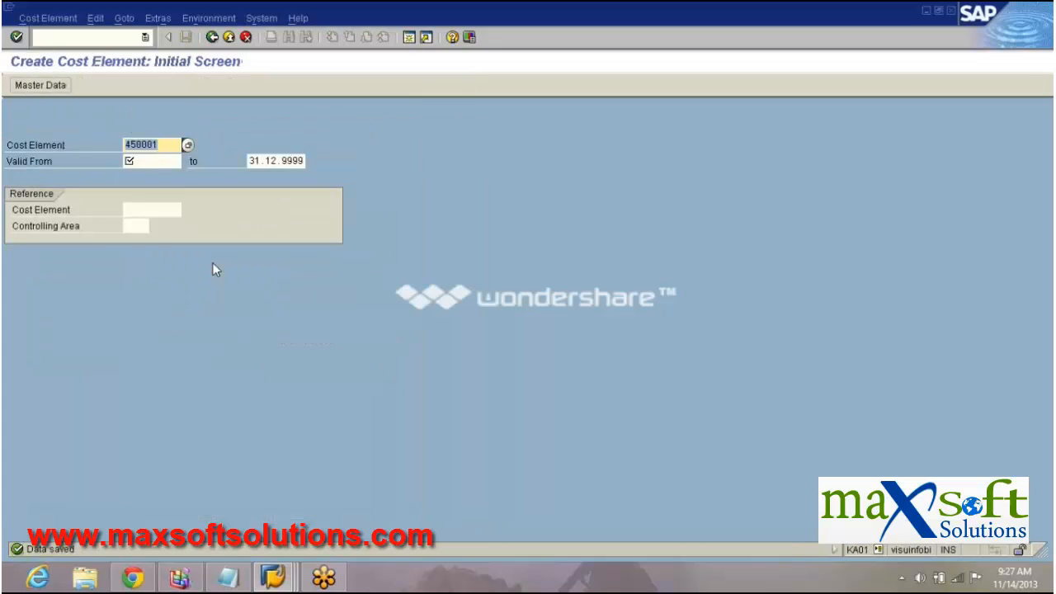
# Step: Check the transaction code, set the cost element's Valid From date to 01.01.2013 and continue to its basic data
pyautogui.click(879, 550)
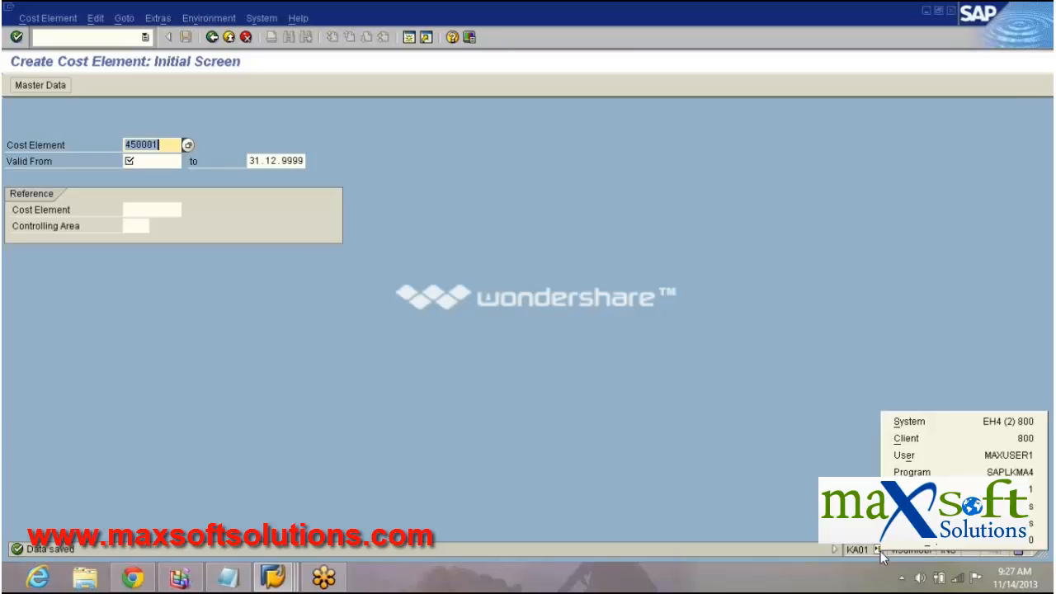
pyautogui.click(550, 303)
pyautogui.click(175, 161)
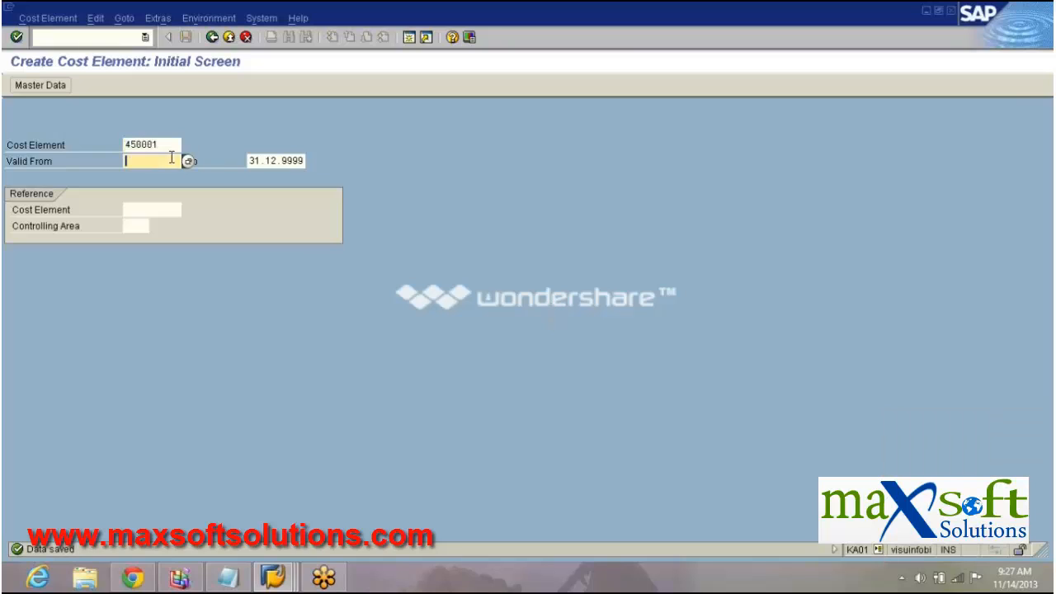
pyautogui.write('0101')
pyautogui.click(163, 173)
pyautogui.press('Return')
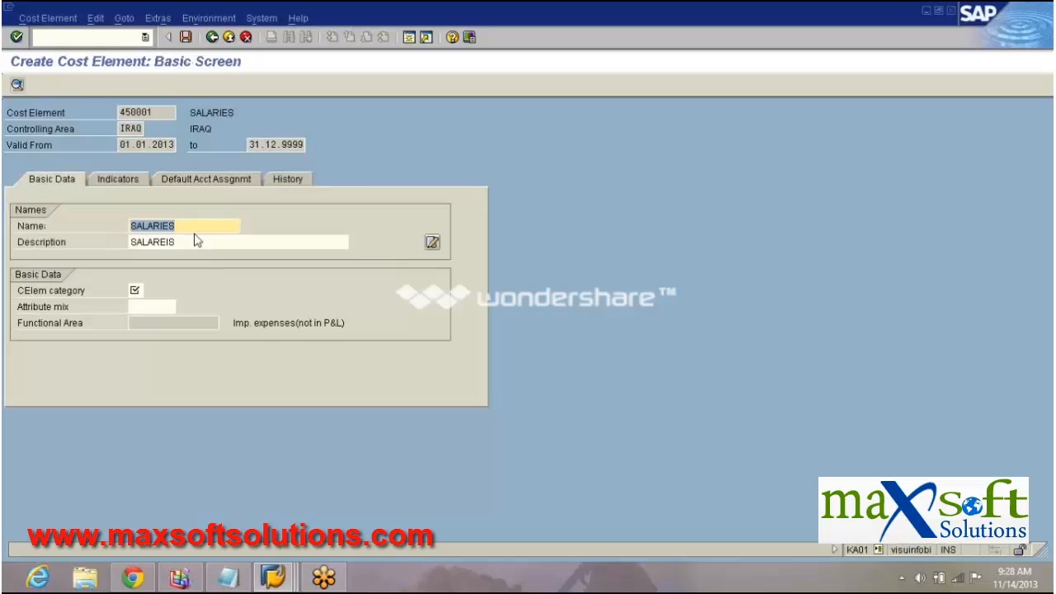
# Step: Review the cost element's name and description, and examine the available cost element categories, including primary costs, revenues, sales deduction and external settlement
pyautogui.click(193, 225)
pyautogui.click(187, 241)
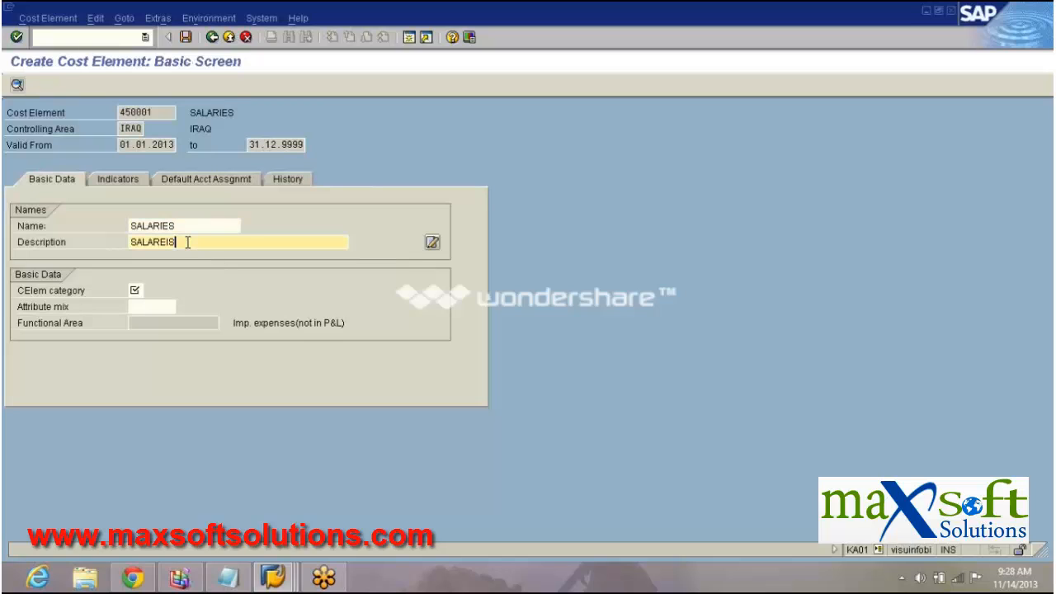
pyautogui.click(134, 291)
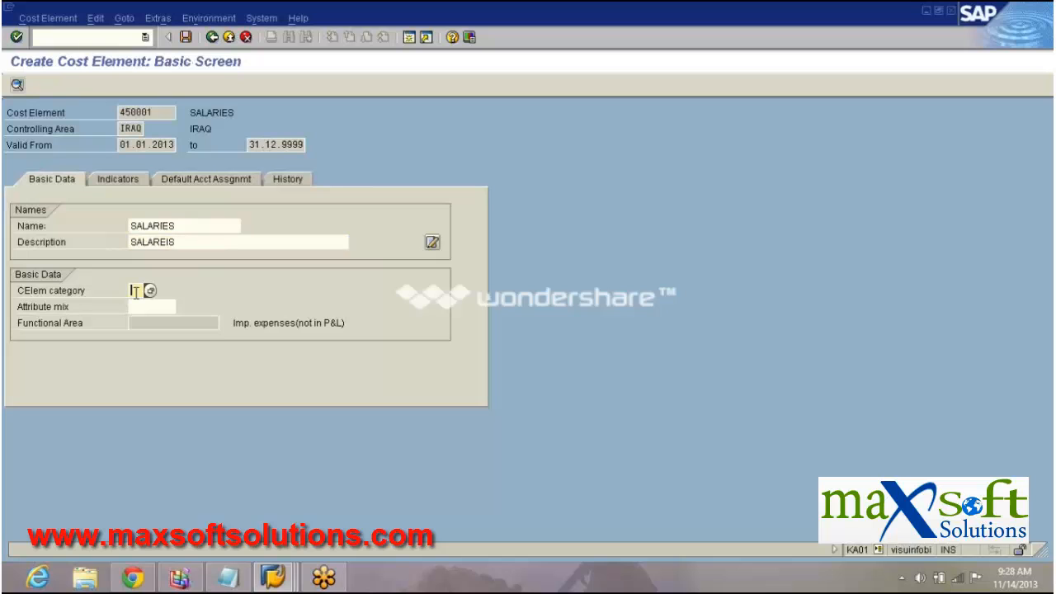
pyautogui.click(150, 290)
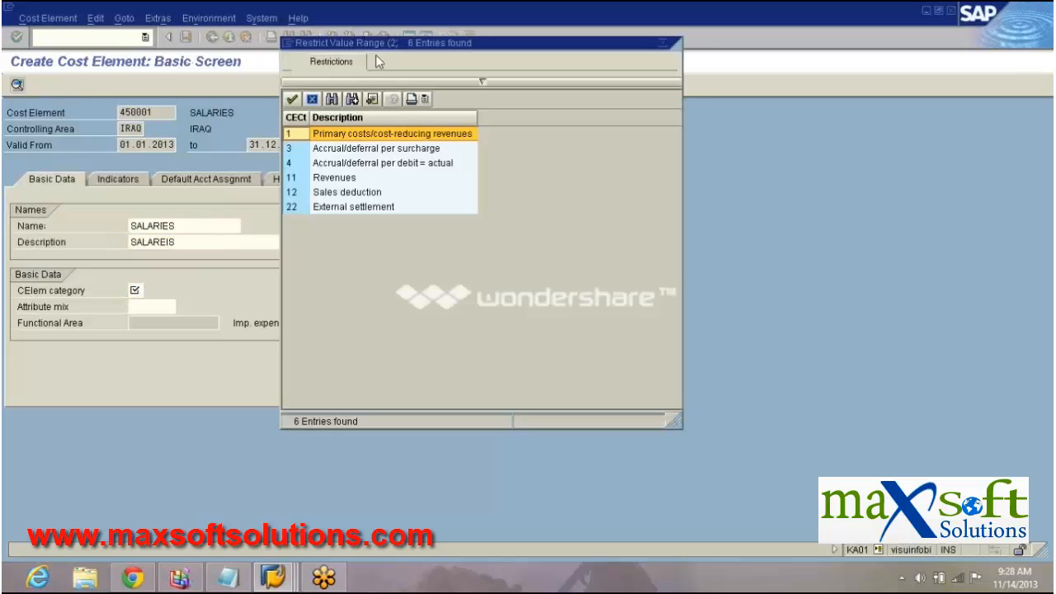
pyautogui.moveTo(385, 41); pyautogui.dragTo(638, 129)
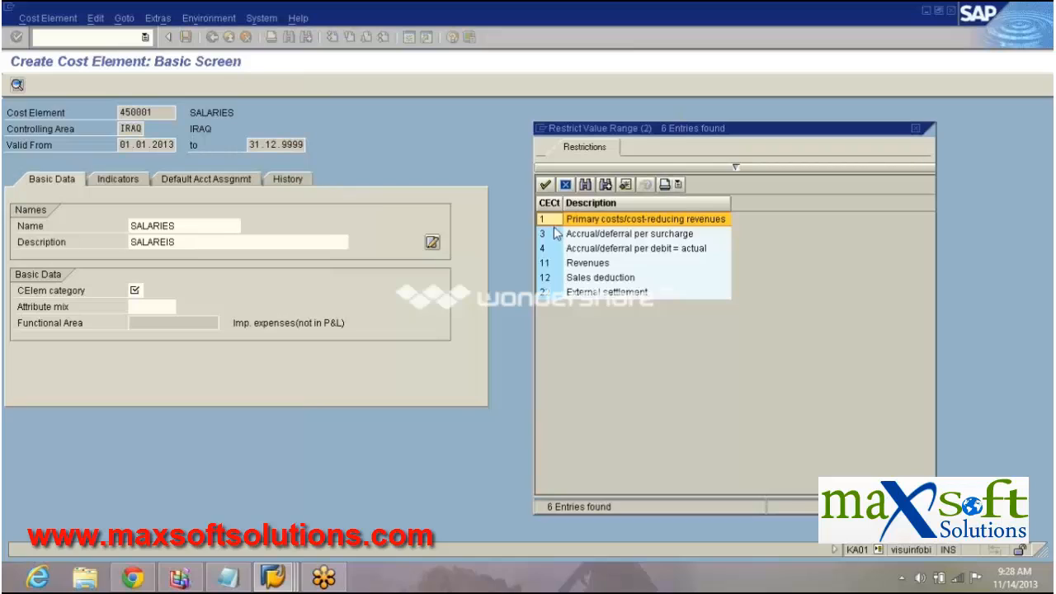
pyautogui.click(555, 234)
pyautogui.click(549, 264)
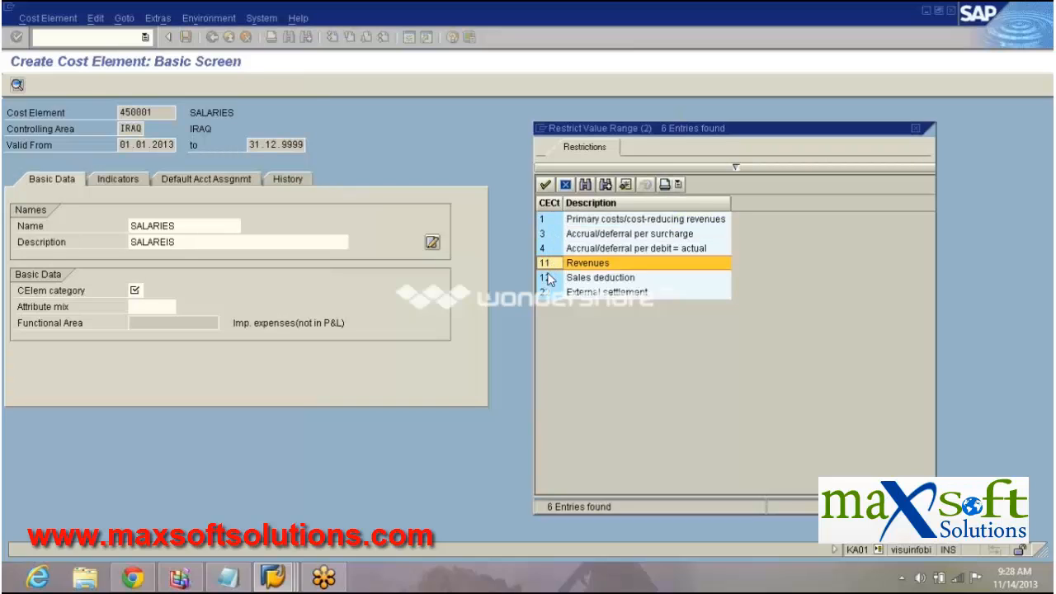
pyautogui.click(548, 279)
pyautogui.click(550, 294)
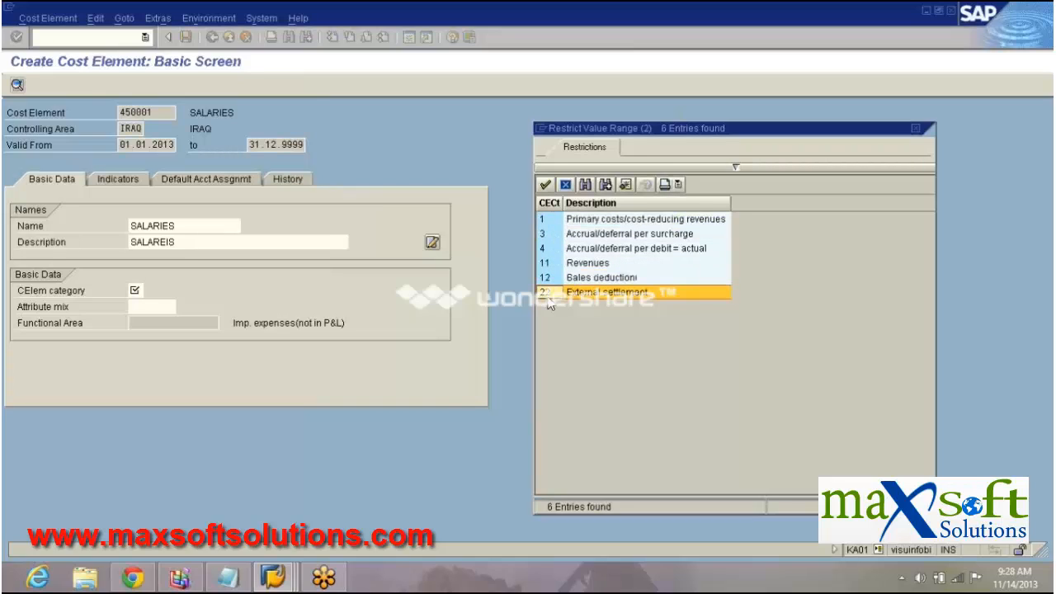
pyautogui.click(553, 221)
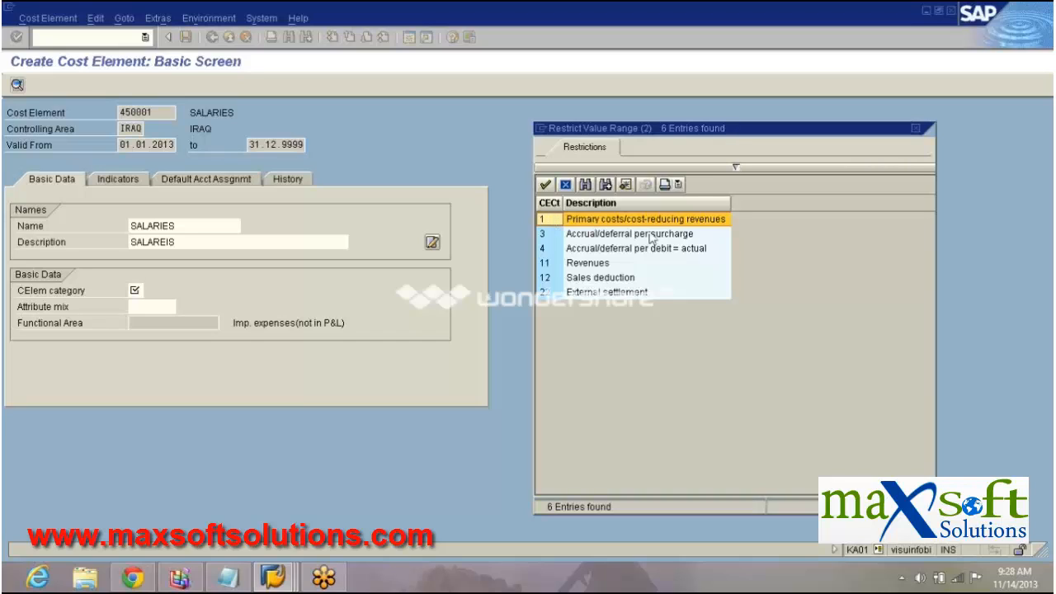
pyautogui.click(627, 222)
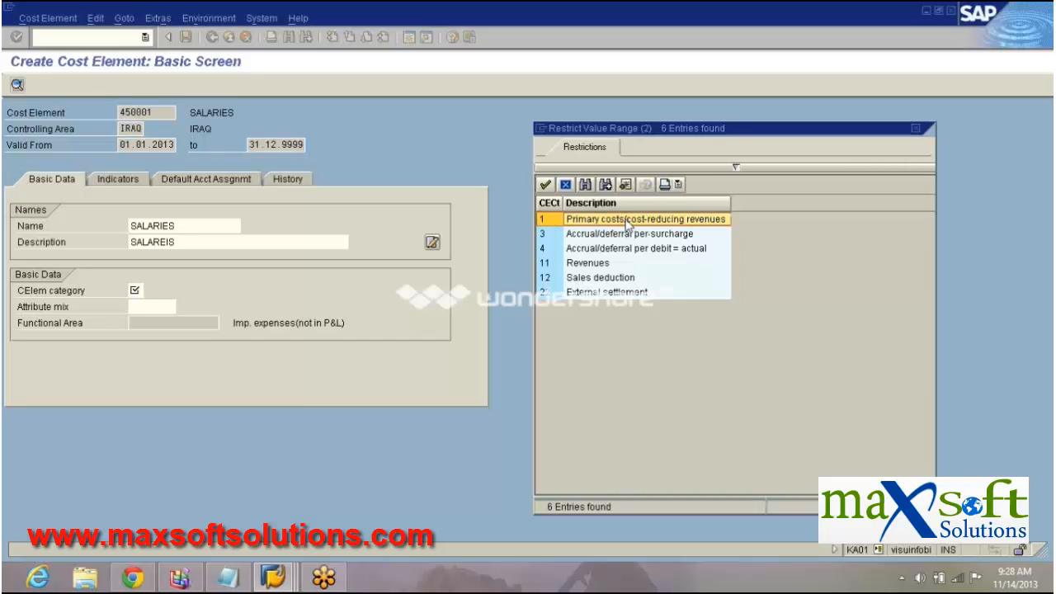
pyautogui.click(555, 222)
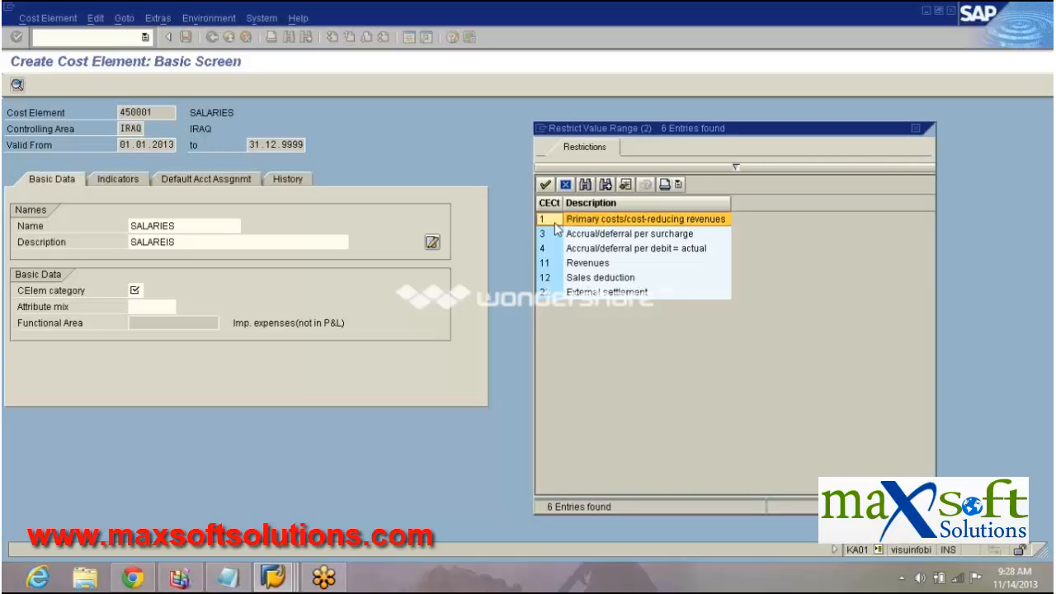
pyautogui.click(582, 264)
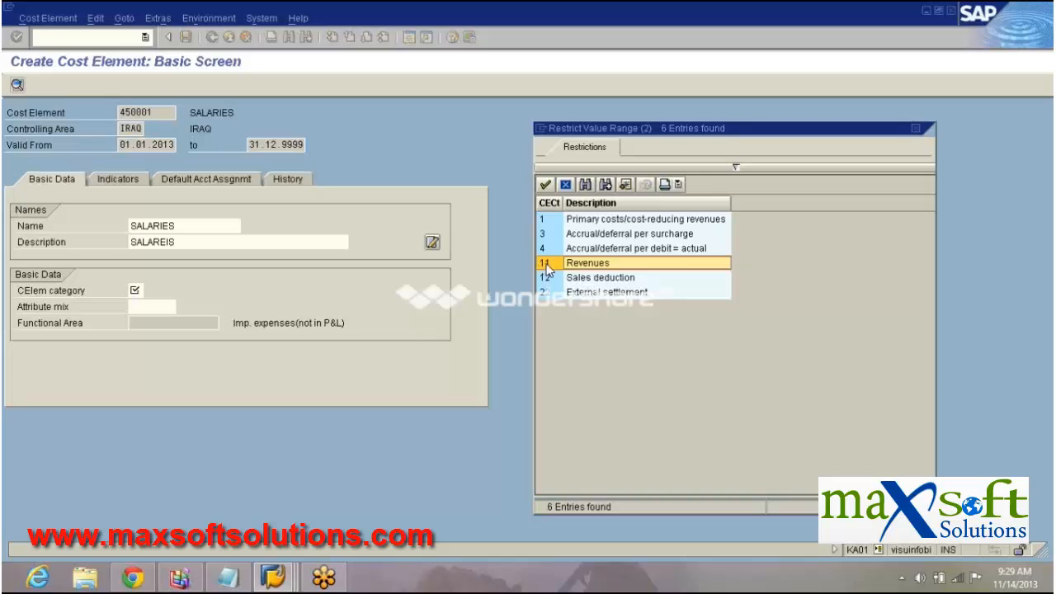
pyautogui.click(545, 265)
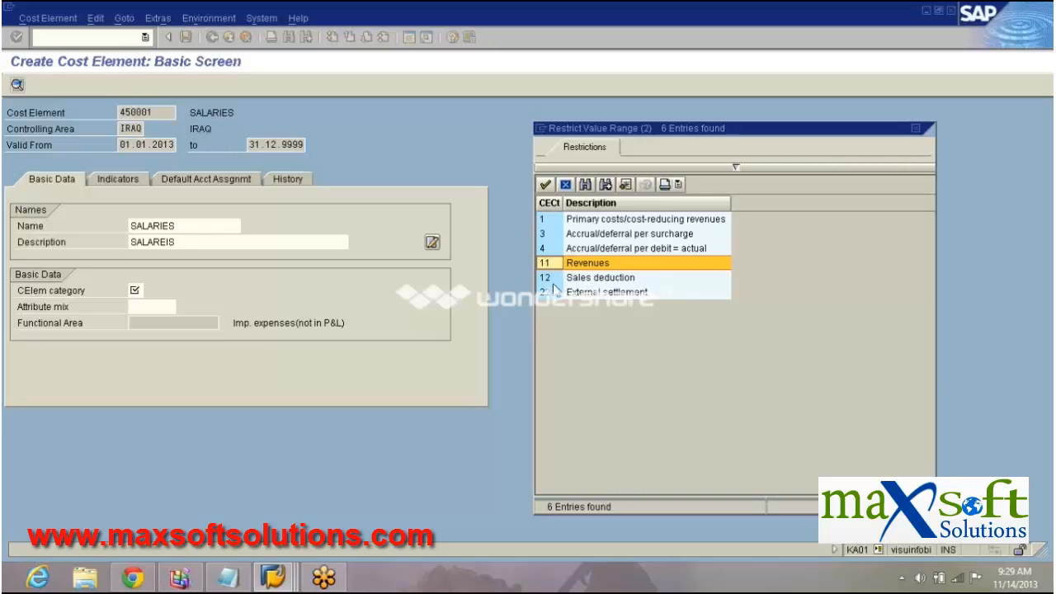
pyautogui.click(554, 281)
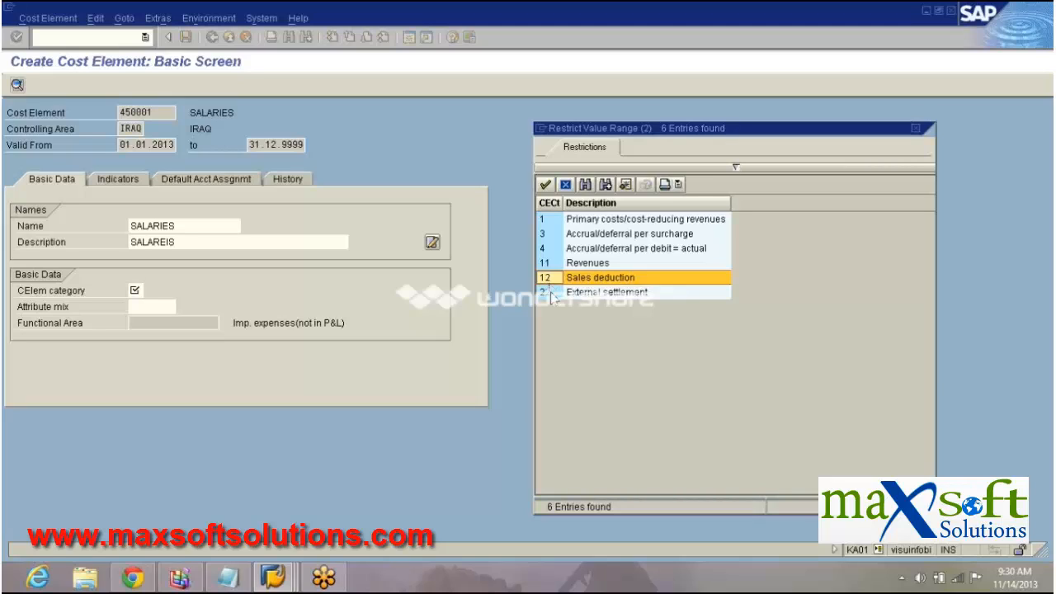
pyautogui.click(550, 294)
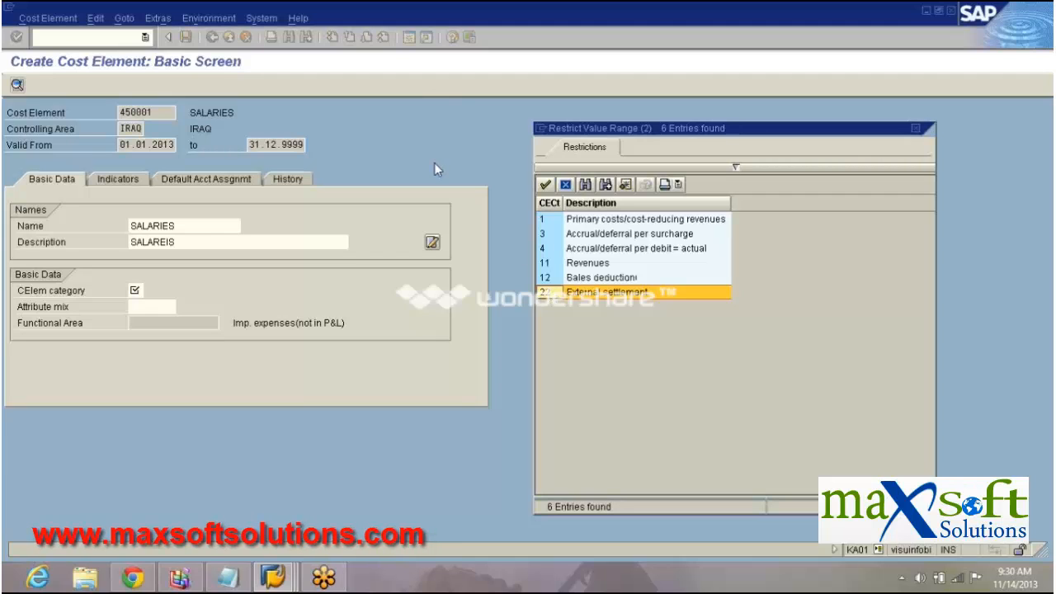
# Step: Assign category 1, Primary costs/cost-reducing revenues, to the SALARIES cost element and save it
pyautogui.moveTo(627, 130); pyautogui.dragTo(533, 91)
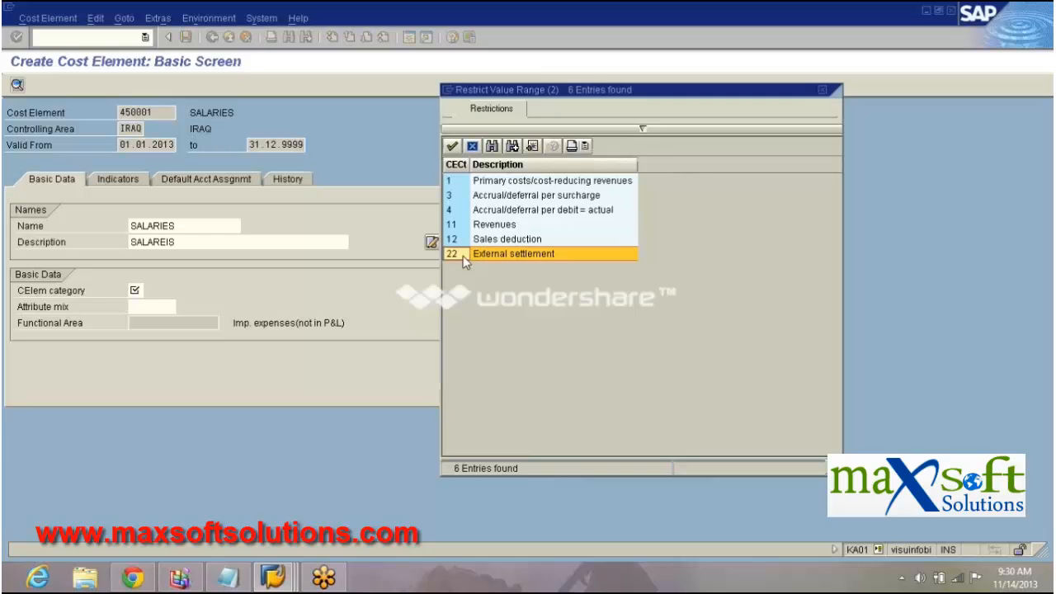
pyautogui.doubleClick(458, 182)
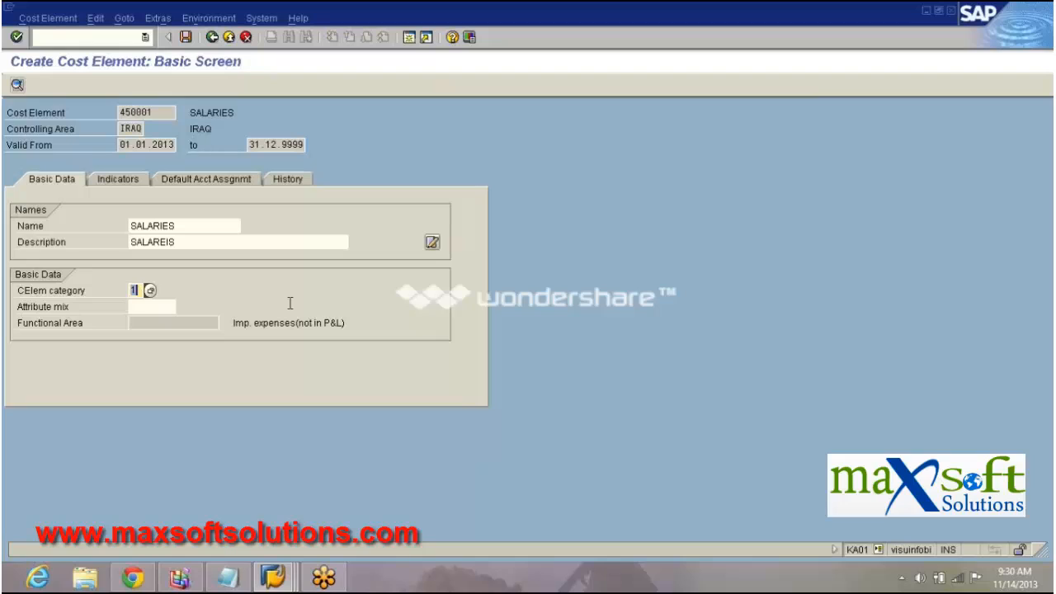
pyautogui.press('Return')
pyautogui.hotkey('ctrl', 's')
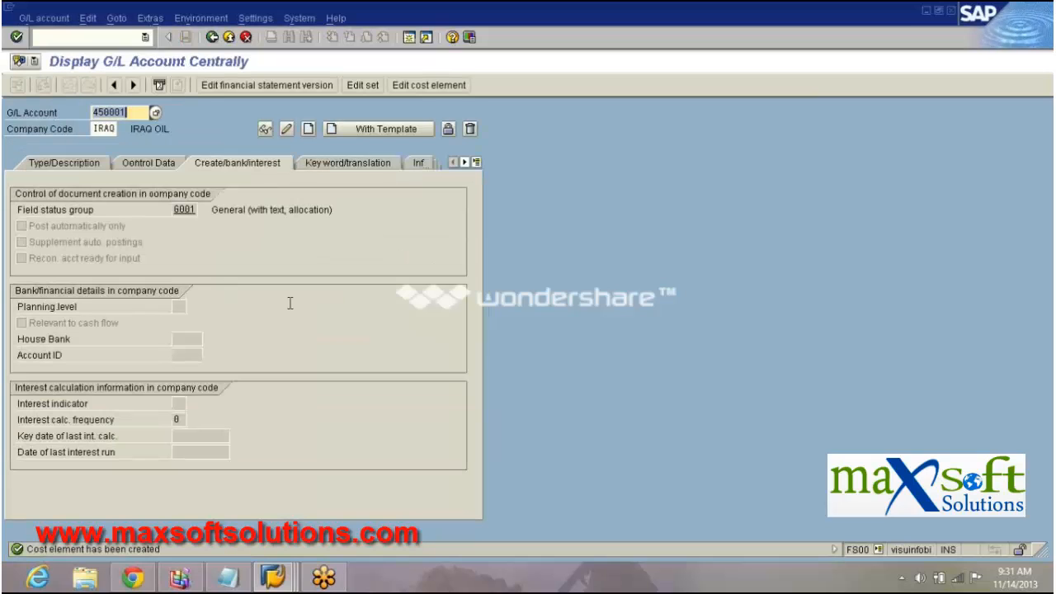
# Step: Start creating G/L account 450002 in company code IRAQ, using account 450001 of company code IRAQ as the template
pyautogui.press('BackSpace')
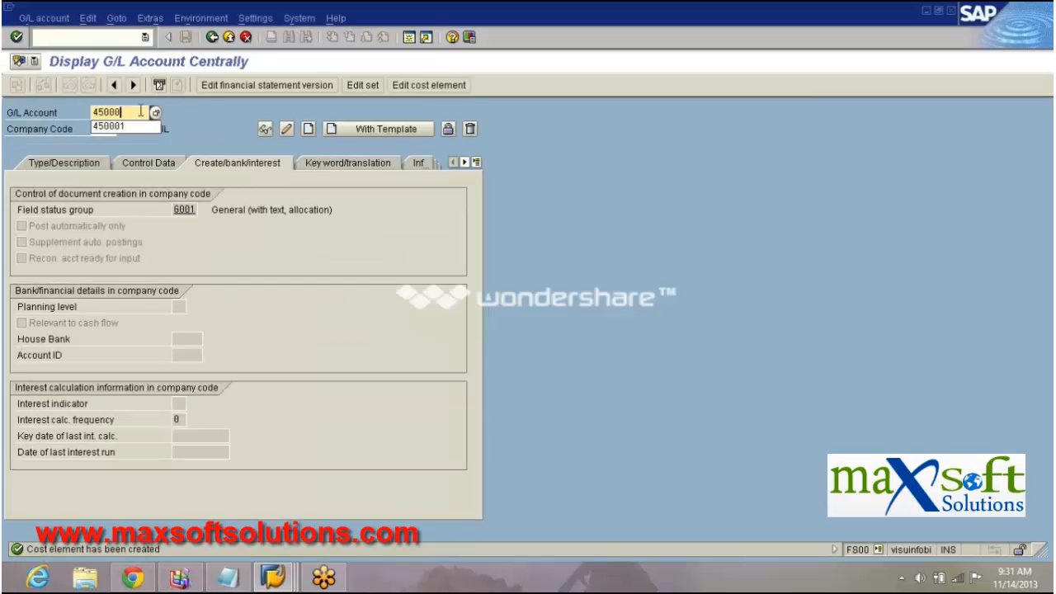
pyautogui.write('2')
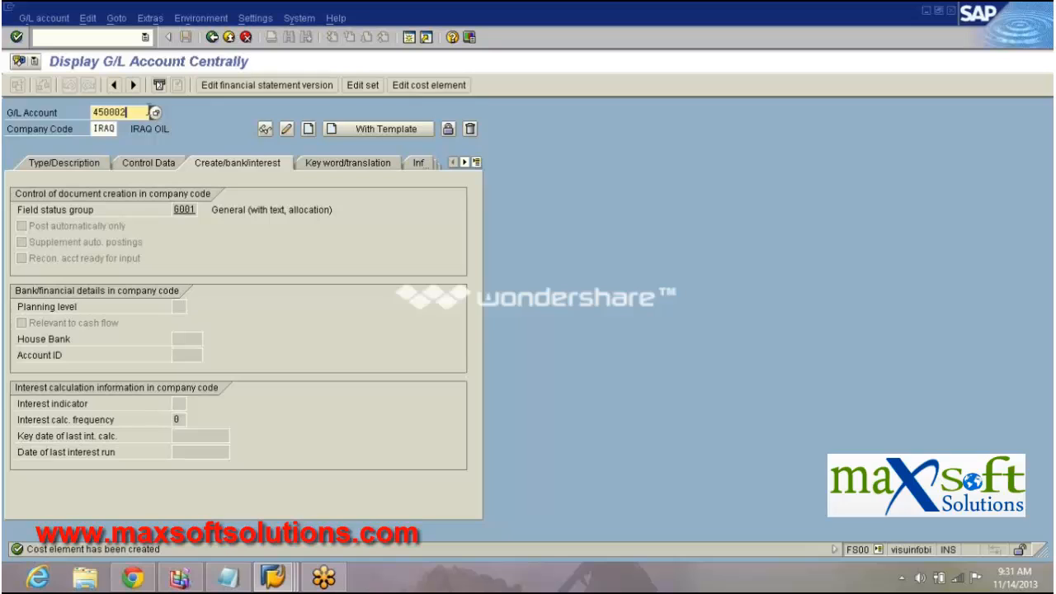
pyautogui.click(368, 130)
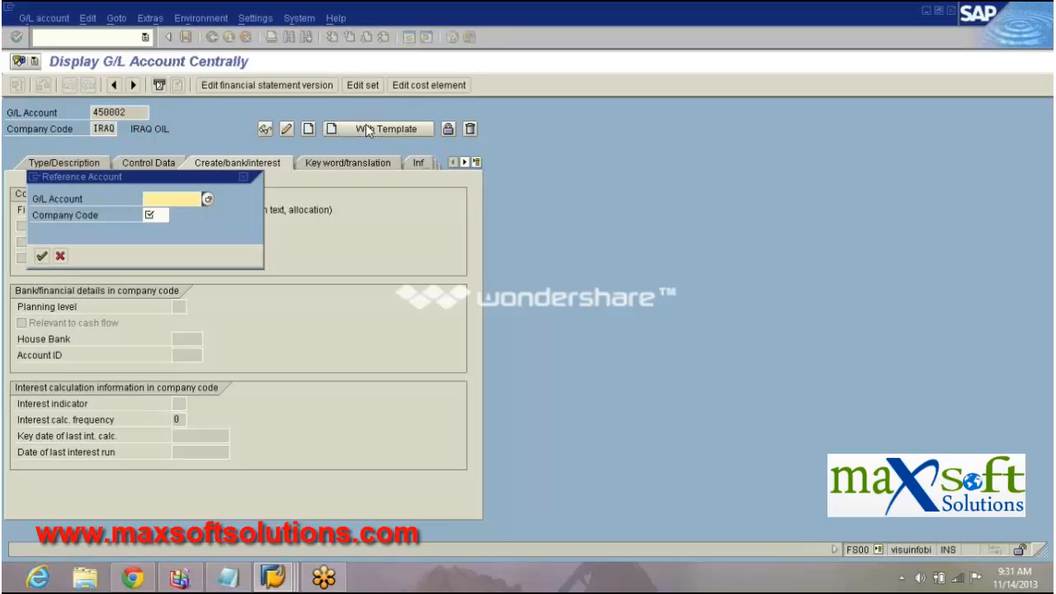
pyautogui.write('45001')
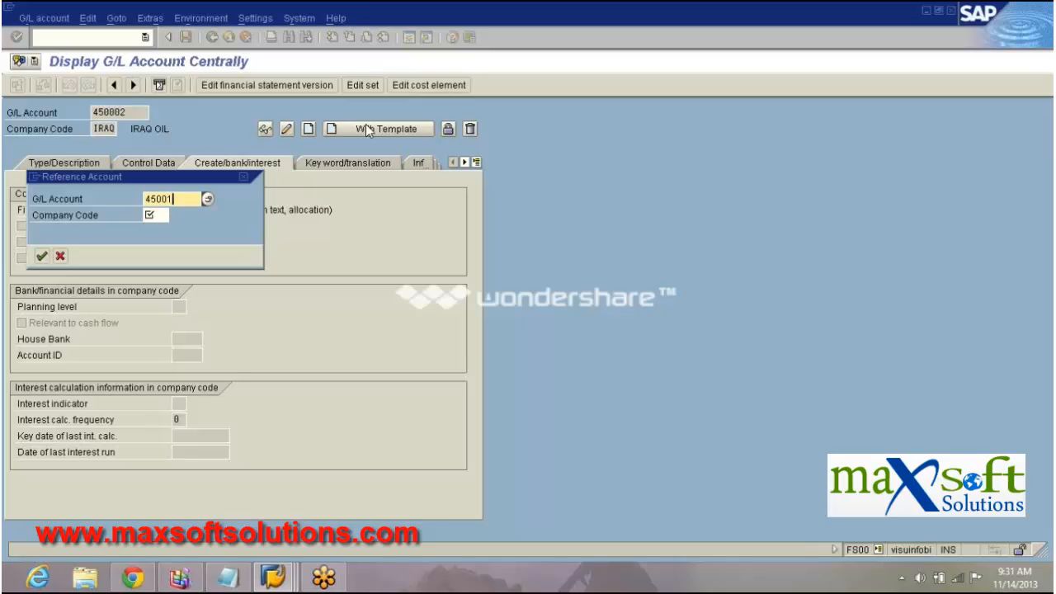
pyautogui.press('BackSpace')
pyautogui.write('01')
pyautogui.press('Tab')
pyautogui.write('I')
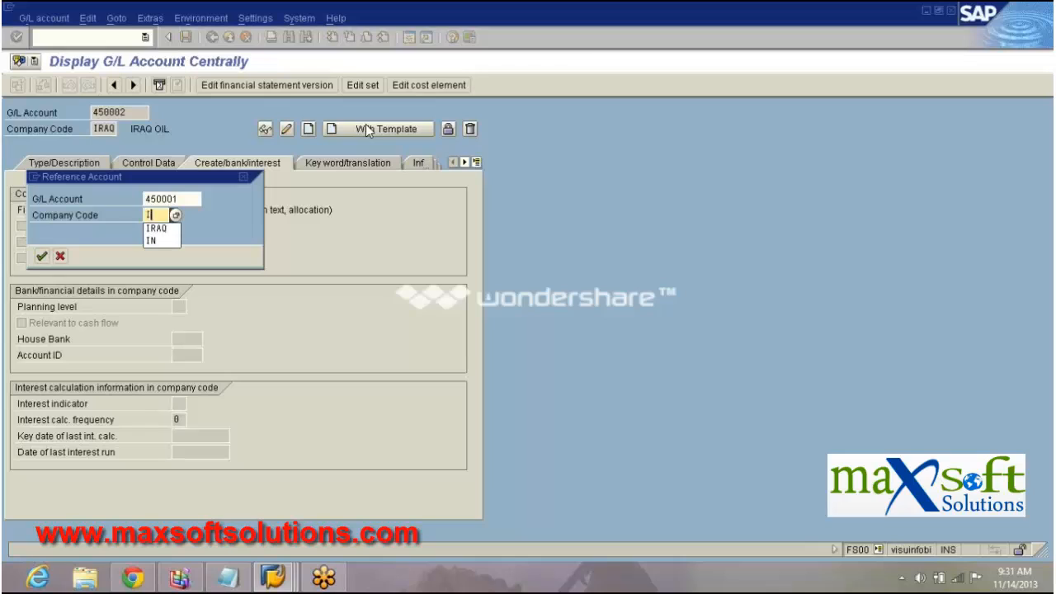
pyautogui.press('Return')
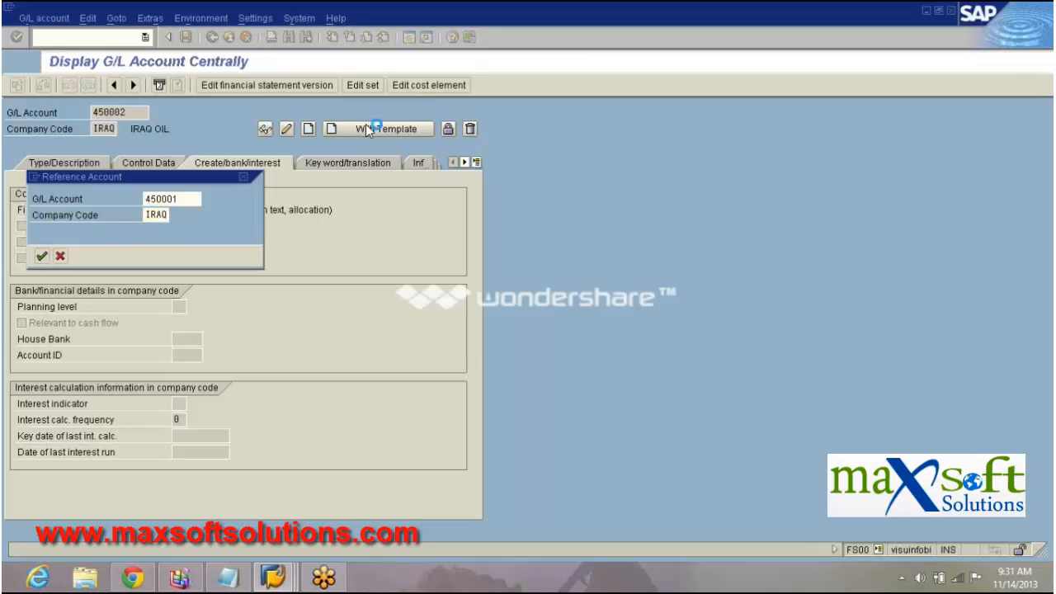
pyautogui.press('Return')
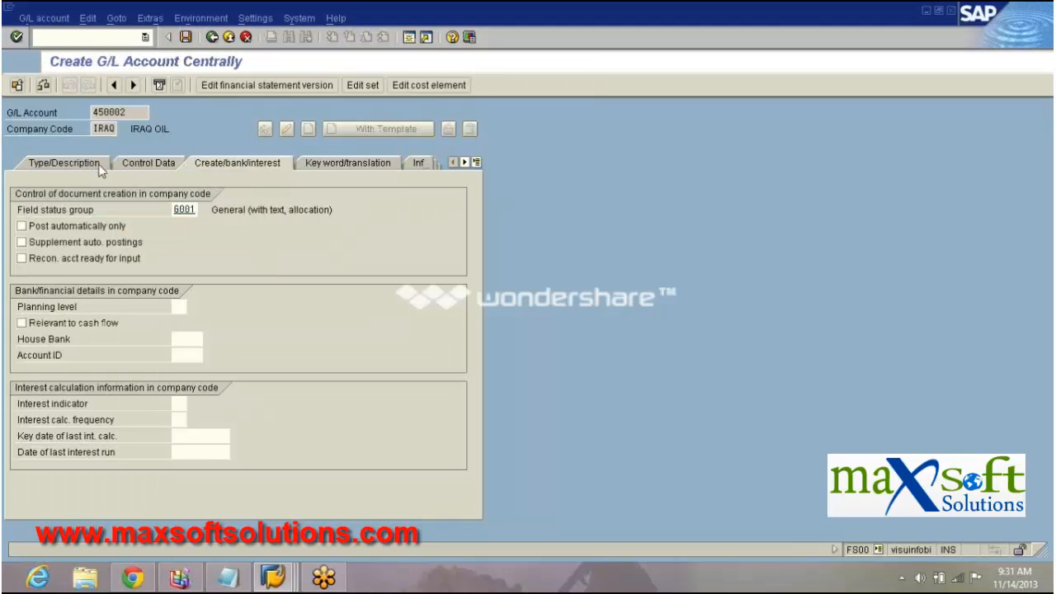
# Step: Replace both the short text and the G/L account long text of account 450002 with ELECTRICITY
pyautogui.click(99, 166)
pyautogui.click(240, 292)
pyautogui.press('BackSpace')
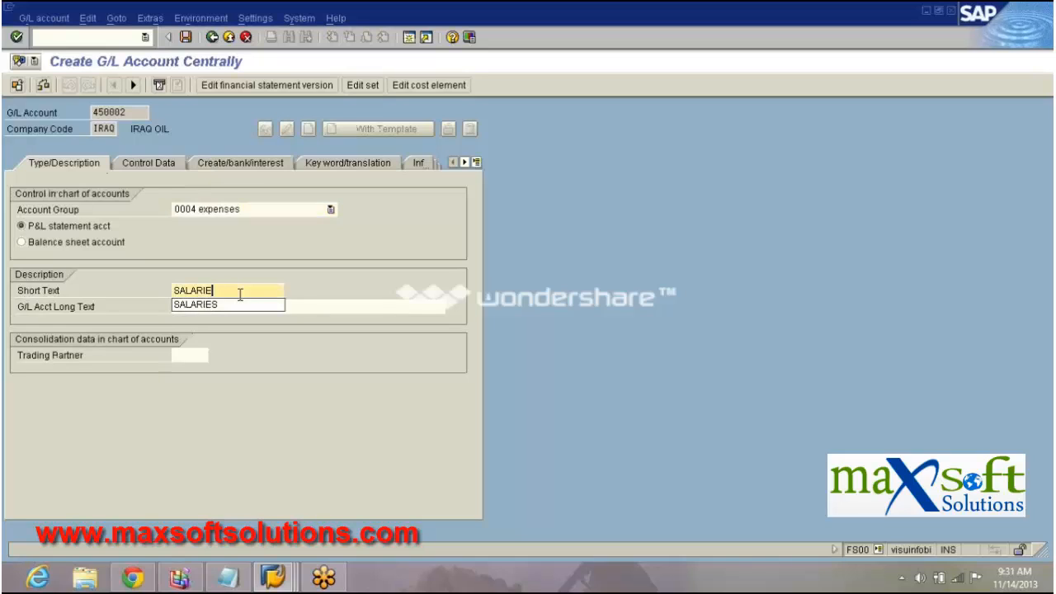
pyautogui.press('BackSpace')
pyautogui.press('BackSpace')
pyautogui.press('BackSpace')
pyautogui.press('BackSpace')
pyautogui.press('BackSpace')
pyautogui.press('BackSpace')
pyautogui.press('BackSpace')
pyautogui.write('ELECTRI')
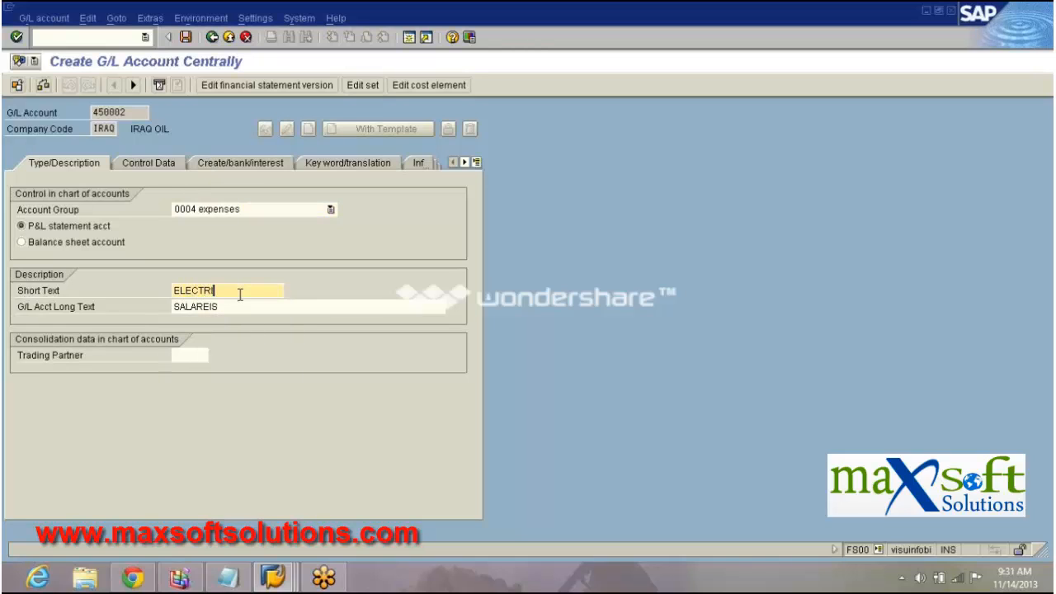
pyautogui.write('CITY')
pyautogui.press('Tab')
pyautogui.write('ELECTI')
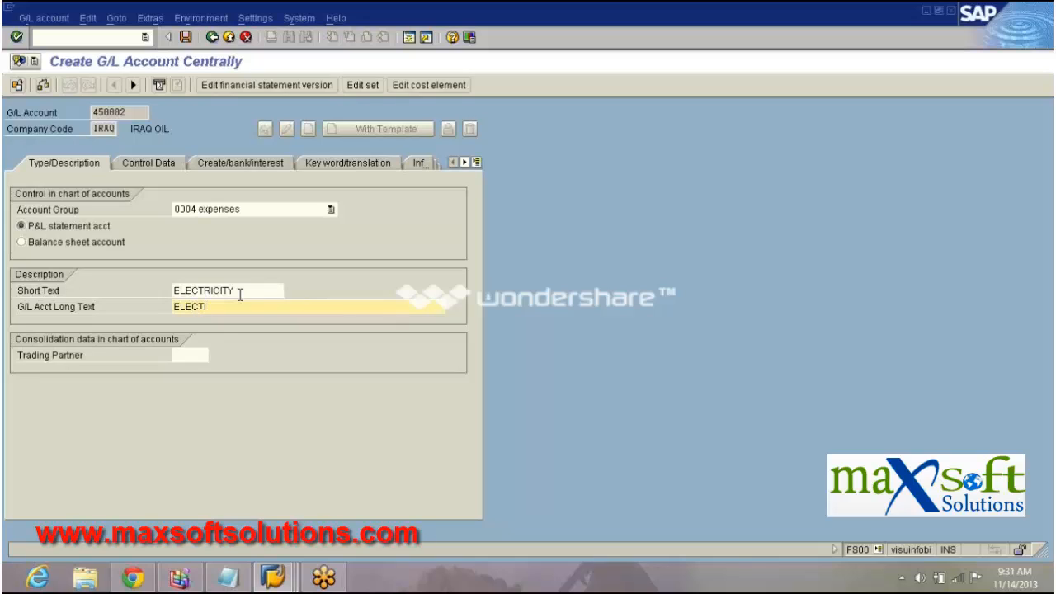
pyautogui.press('BackSpace')
pyautogui.write('RICITY')
pyautogui.press('Return')
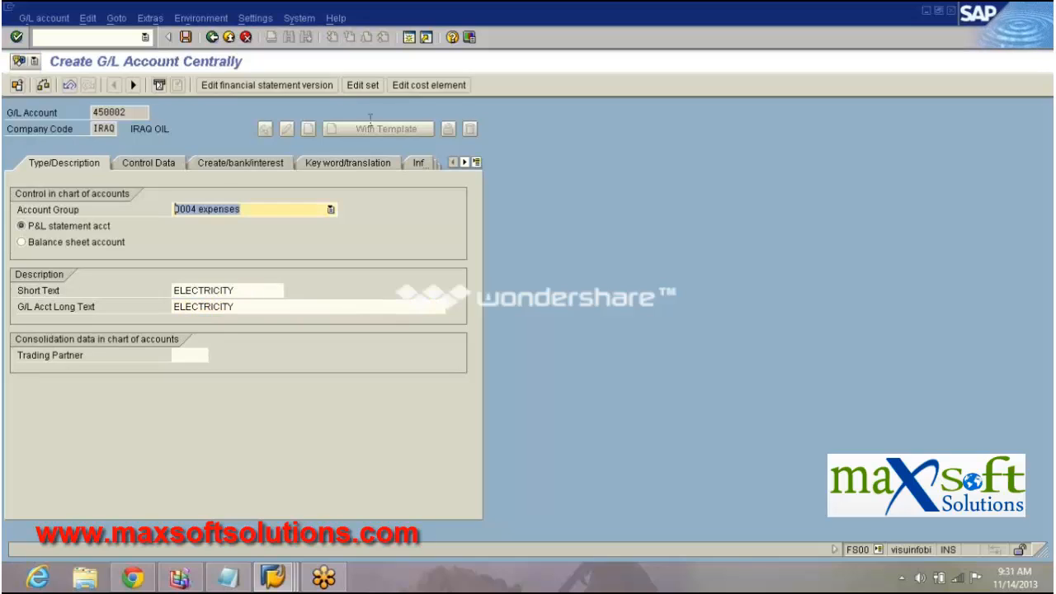
# Step: Save the ELECTRICITY account while proceeding to its cost element, and continue to the cost element's basic data
pyautogui.click(426, 85)
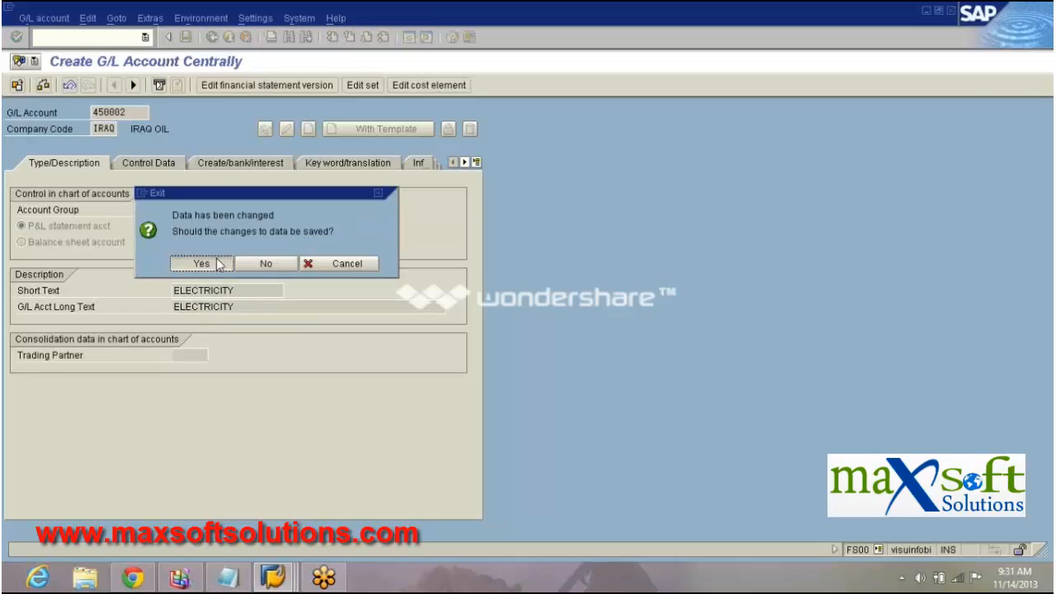
pyautogui.click(216, 264)
pyautogui.press('Return')
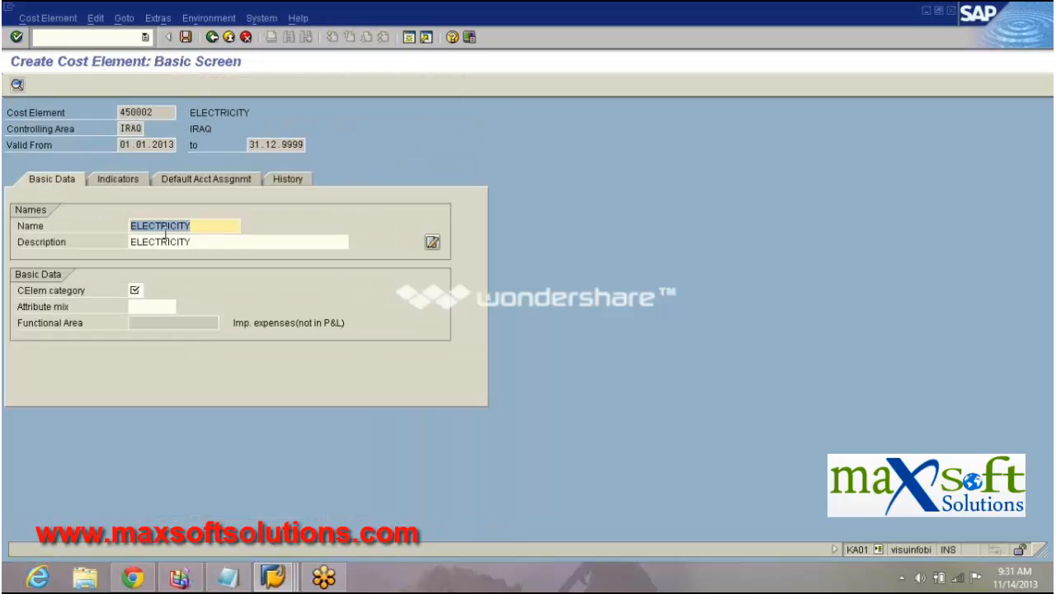
# Step: Set the ELECTRICITY cost element's category to 1 and save the cost element
pyautogui.click(134, 291)
pyautogui.write('1')
pyautogui.press('Return')
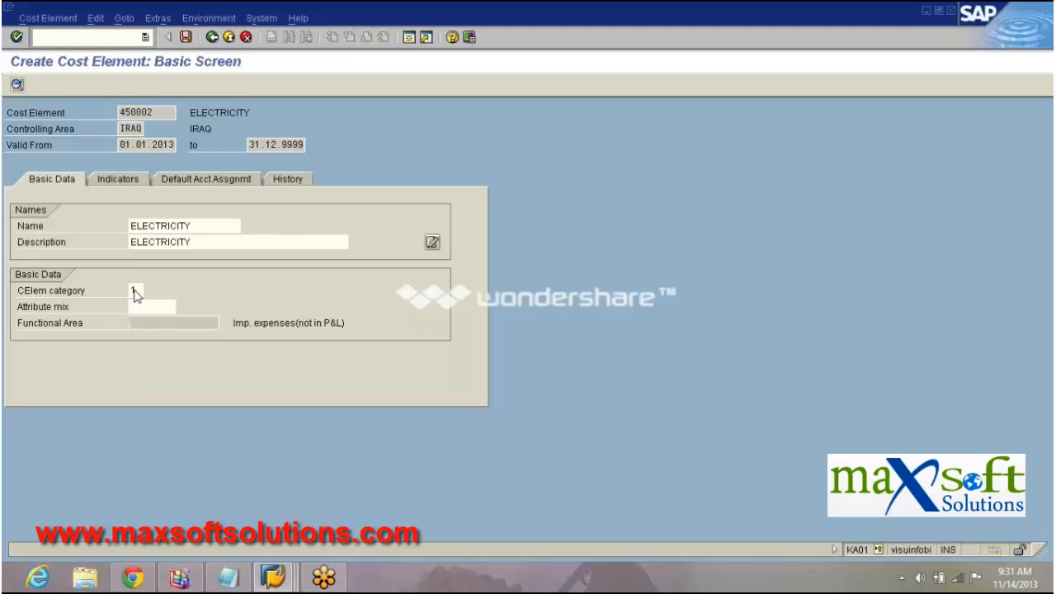
pyautogui.hotkey('ctrl', 's')
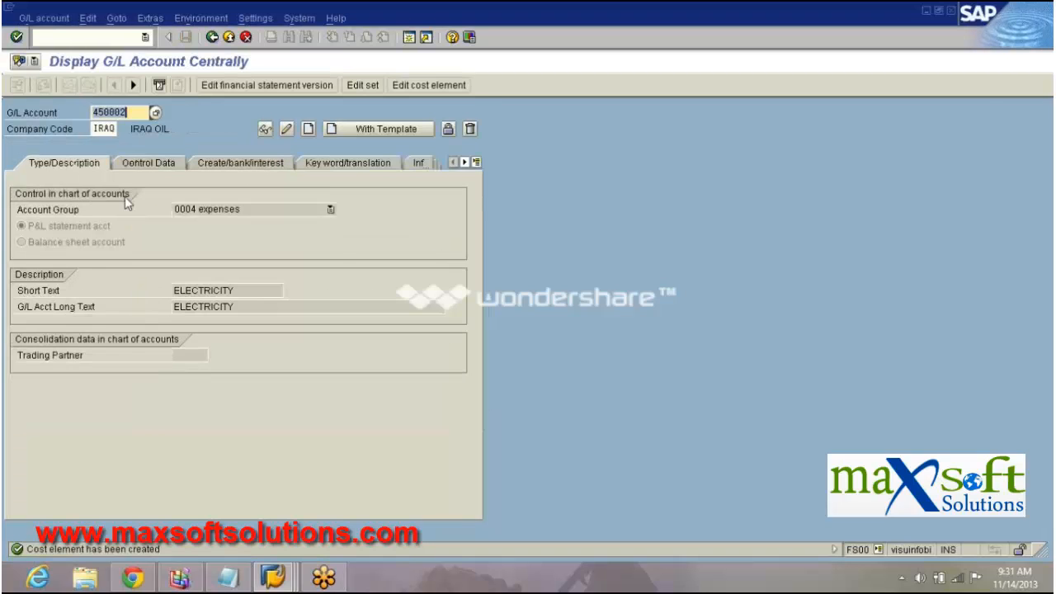
# Step: Start creating G/L account 450003 in company code IRAQ with account 450001 as the template
pyautogui.press('BackSpace')
pyautogui.write('3')
pyautogui.click(359, 130)
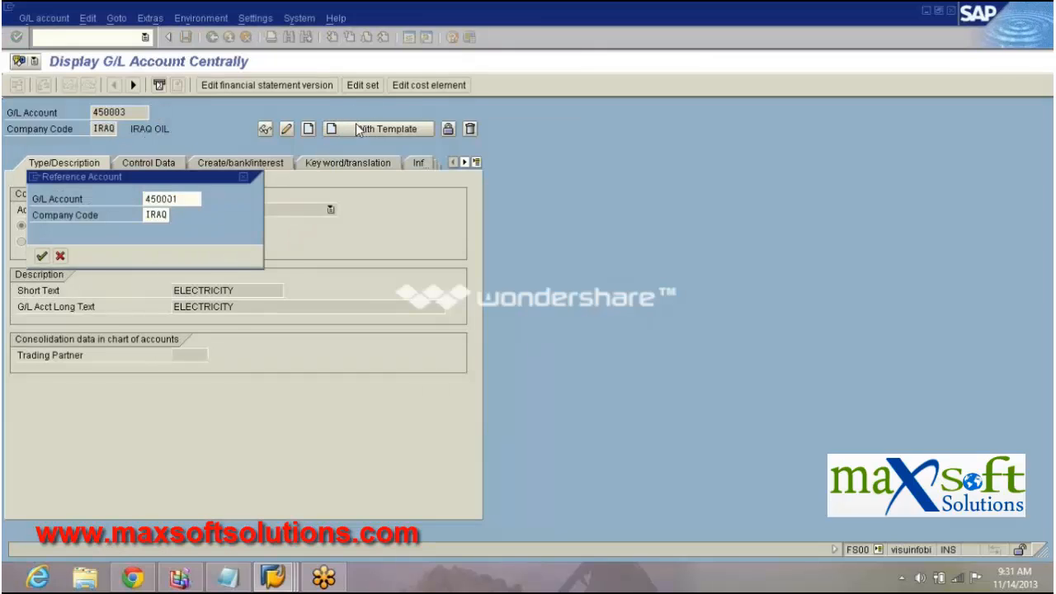
pyautogui.press('Return')
# Step: Enter the short text CANTEEN and the long text CANTEE for account 450003
pyautogui.click(244, 294)
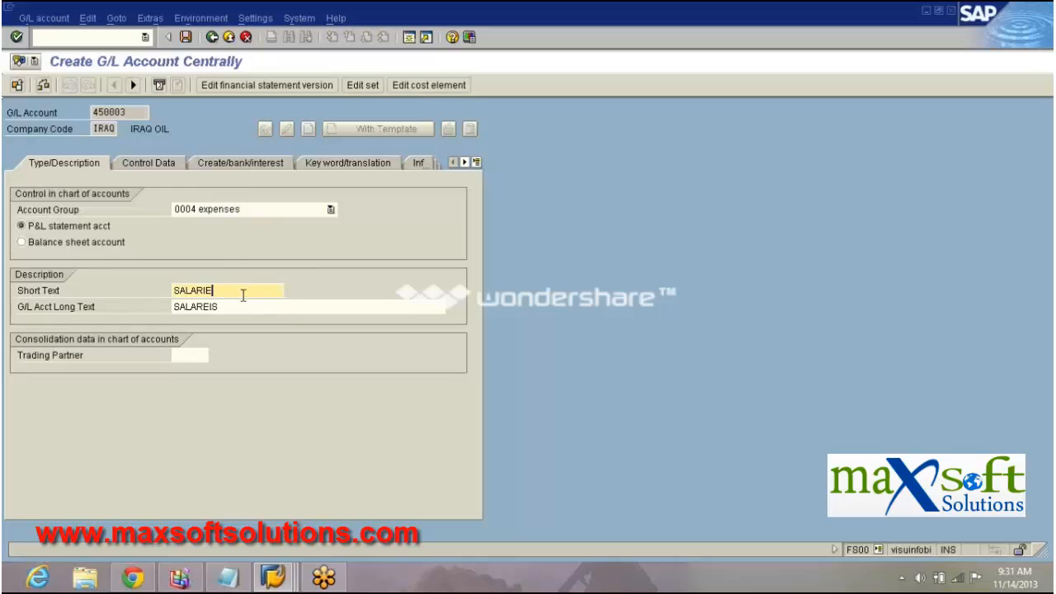
pyautogui.press('BackSpace')
pyautogui.press('BackSpace')
pyautogui.press('BackSpace')
pyautogui.press('BackSpace')
pyautogui.press('BackSpace')
pyautogui.press('BackSpace')
pyautogui.press('BackSpace')
pyautogui.press('BackSpace')
pyautogui.write('CANTEEN')
pyautogui.press('Tab')
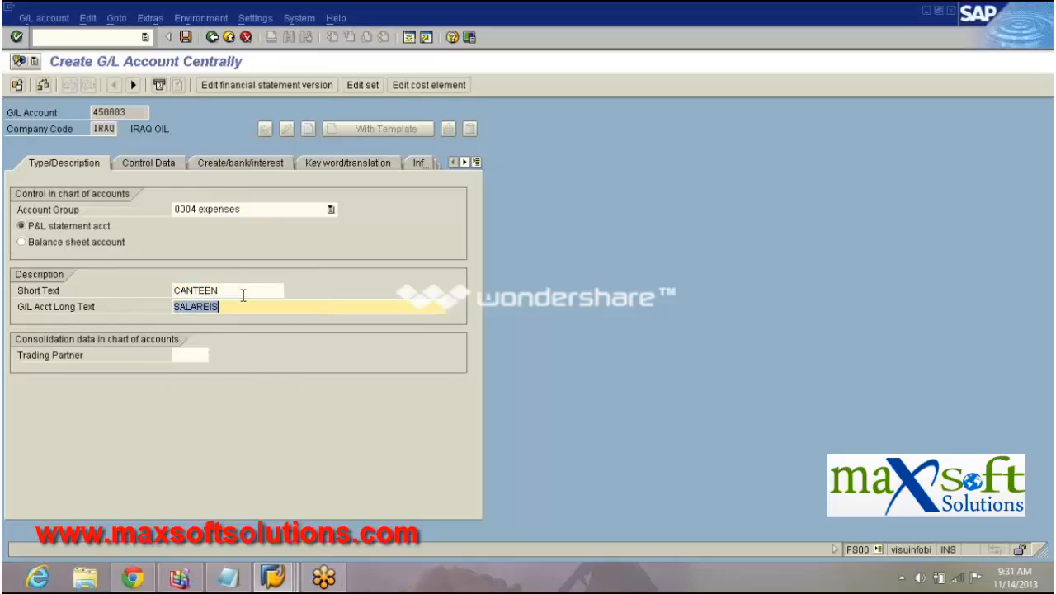
pyautogui.write('CANTEE')
pyautogui.press('Return')
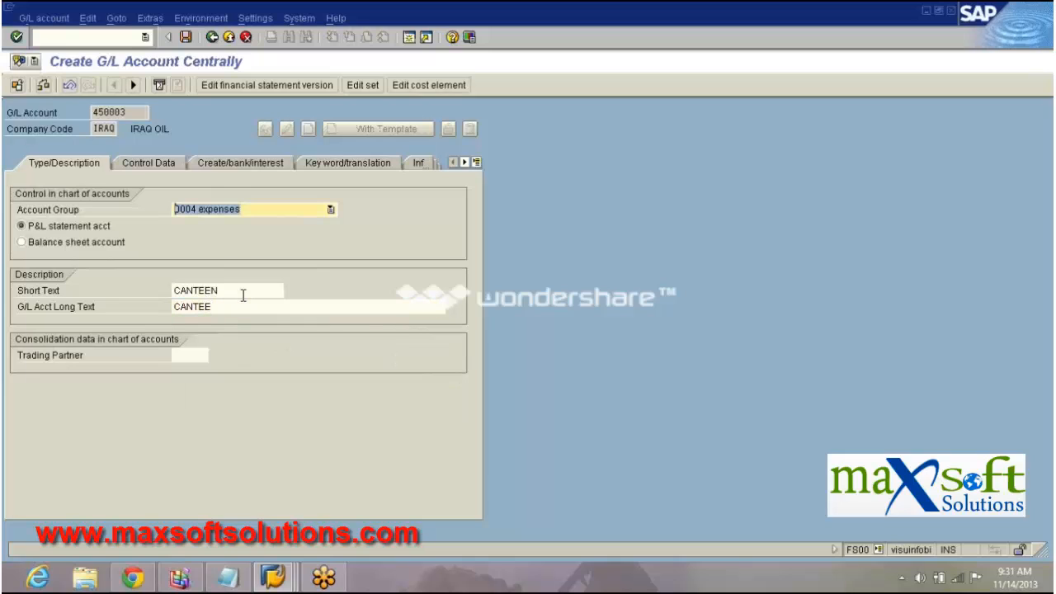
# Step: Correct account 450003's long text to CANTEEN and save the account while proceeding to its cost element's basic data
pyautogui.click(233, 306)
pyautogui.write('N')
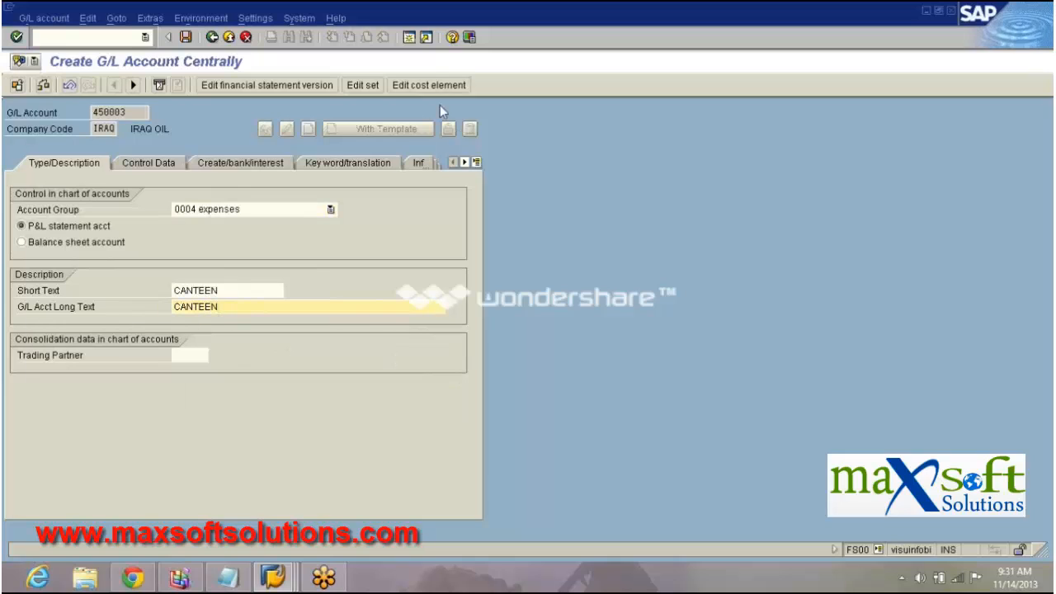
pyautogui.click(431, 85)
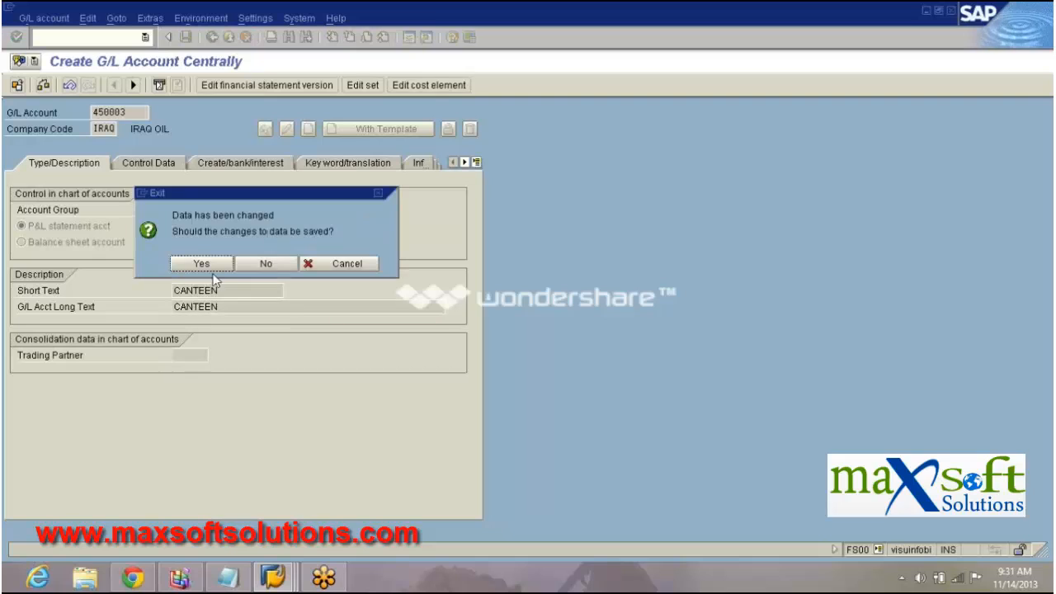
pyautogui.click(207, 266)
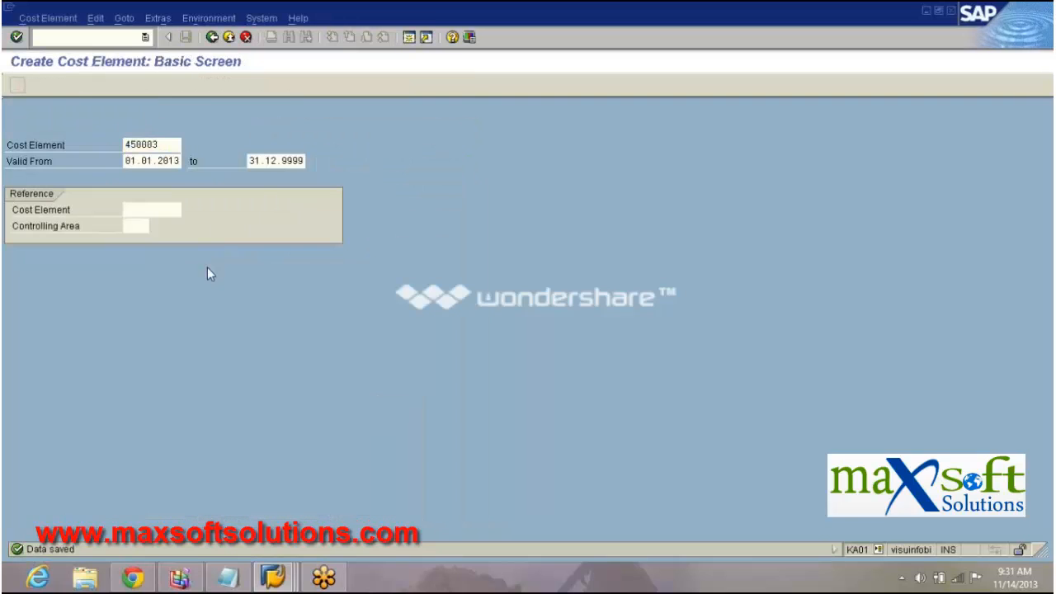
pyautogui.press('Return')
# Step: Set the CANTEEN cost element's category to 1 and save the cost element
pyautogui.click(135, 291)
pyautogui.write('1')
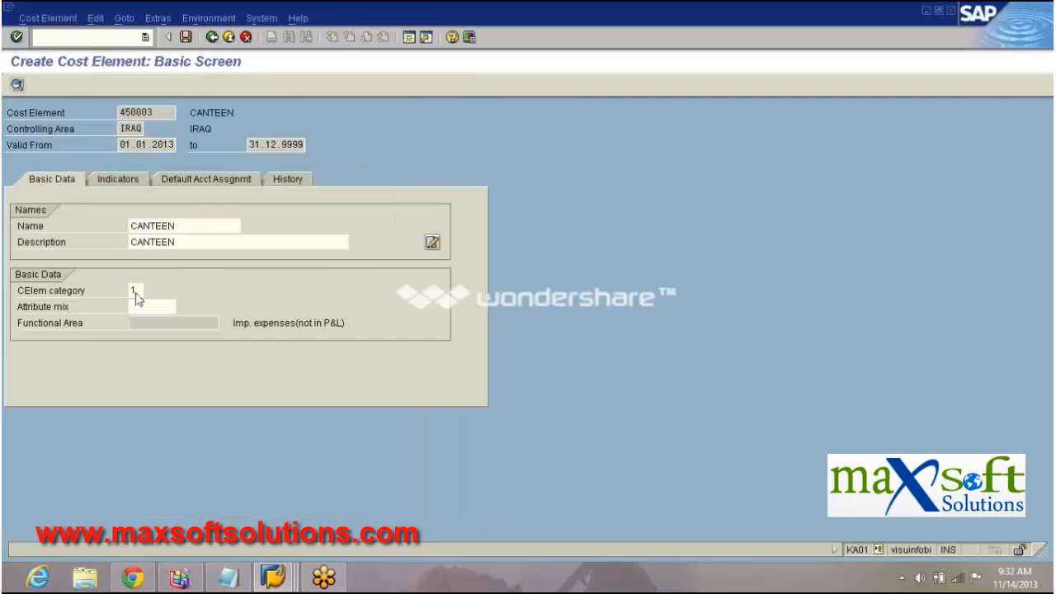
pyautogui.press('Return')
pyautogui.hotkey('ctrl', 's')
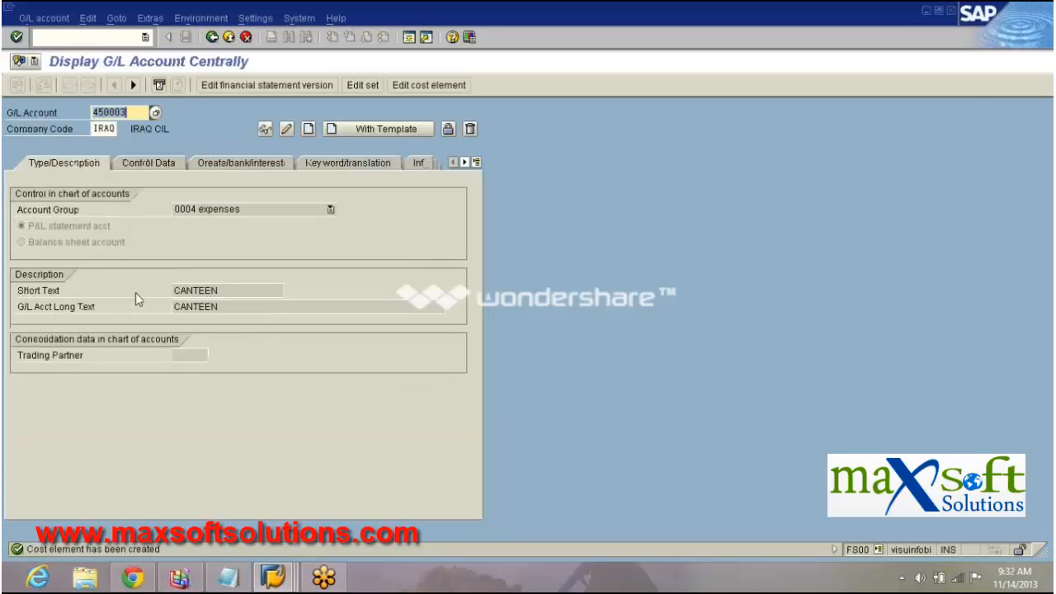
# Step: Start creating G/L account 450004 in company code IRAQ with the SALARIES account as the template
pyautogui.click(132, 117)
pyautogui.press('BackSpace')
pyautogui.write('4')
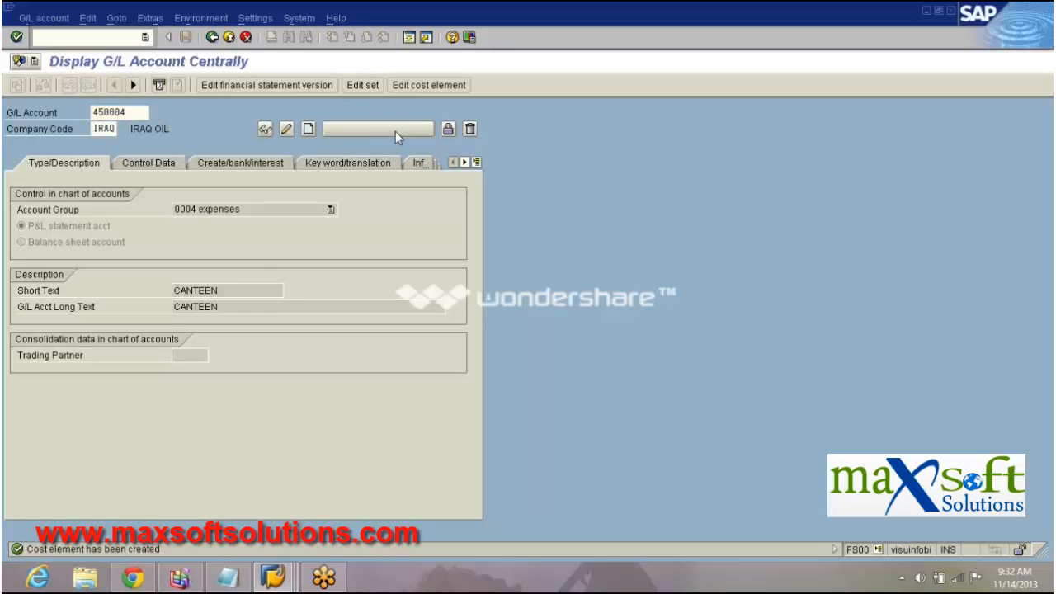
pyautogui.click(395, 131)
pyautogui.press('Return')
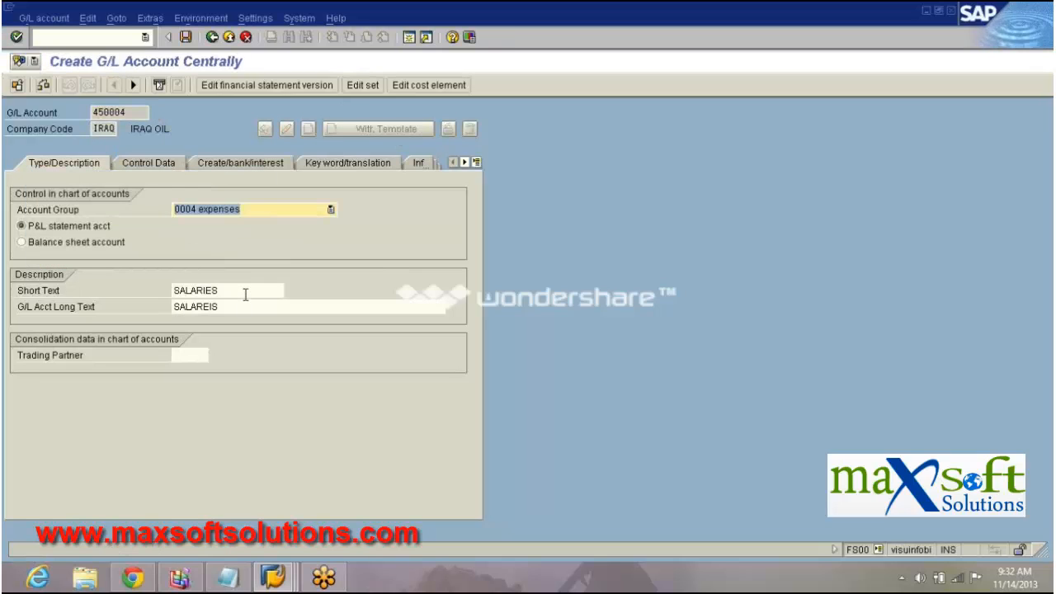
# Step: Replace both the short text and the long text of account 450004 with RENT
pyautogui.click(245, 292)
pyautogui.press('BackSpace')
pyautogui.press('BackSpace')
pyautogui.press('BackSpace')
pyautogui.press('BackSpace')
pyautogui.press('BackSpace')
pyautogui.press('BackSpace')
pyautogui.press('BackSpace')
pyautogui.press('BackSpace')
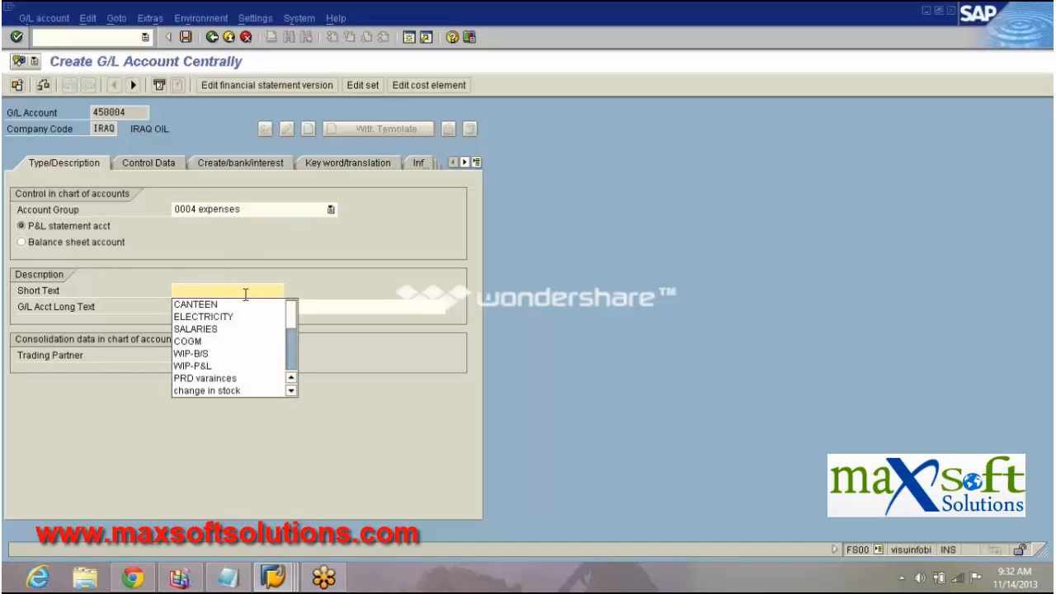
pyautogui.write('M')
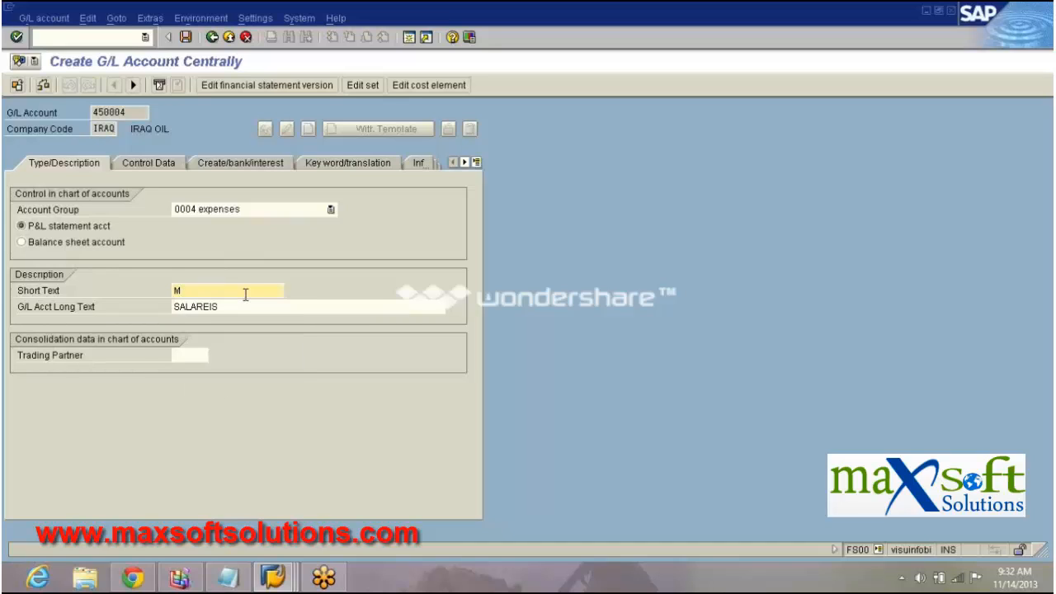
pyautogui.press('BackSpace')
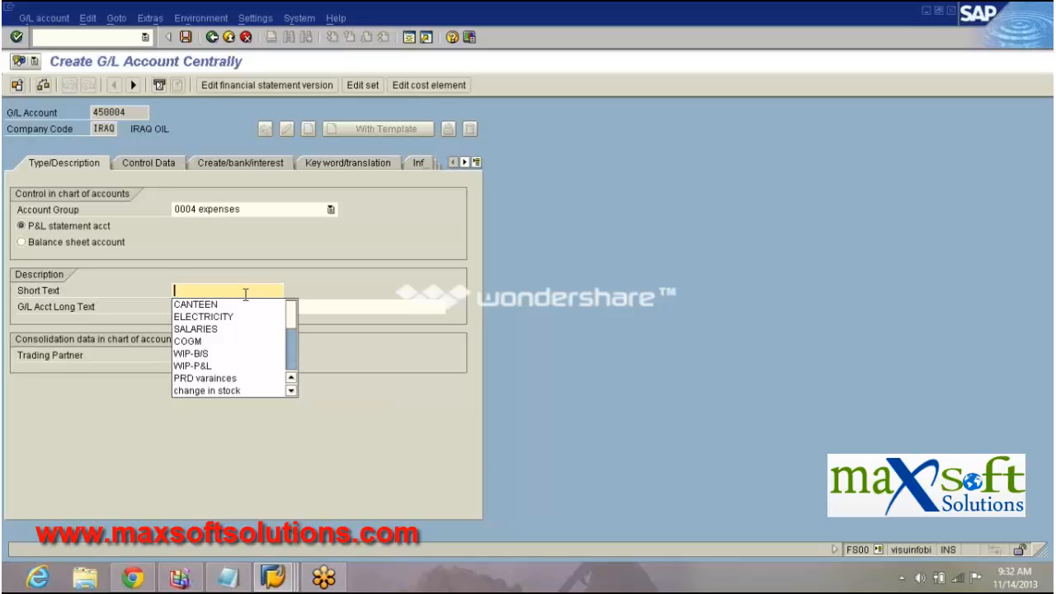
pyautogui.write('RENT')
pyautogui.press('Tab')
pyautogui.write('RENT')
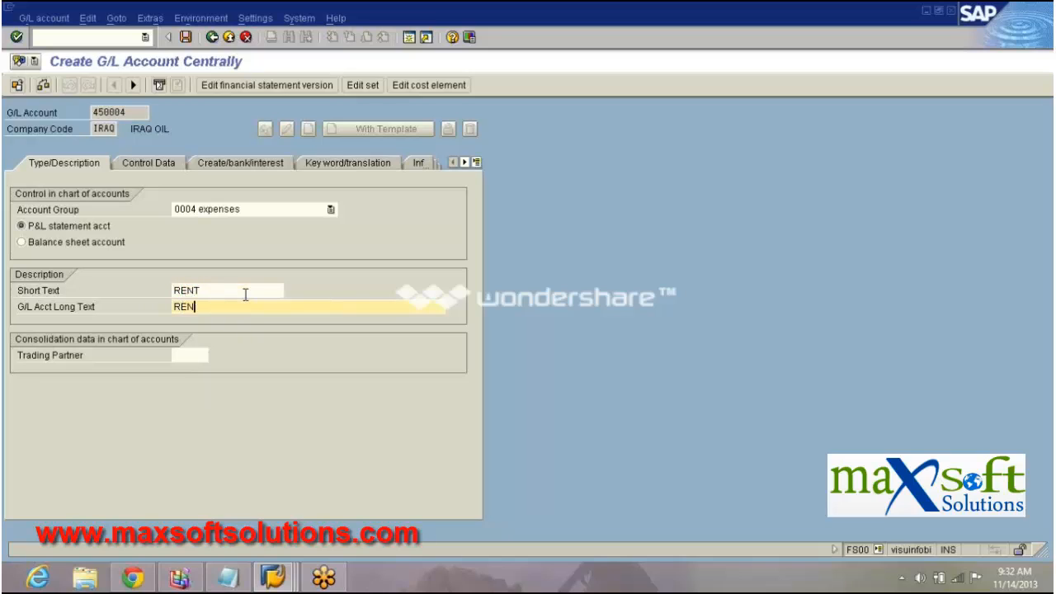
pyautogui.press('Return')
# Step: Save the RENT account while proceeding to its cost element, and continue to the cost element's basic data
pyautogui.click(438, 85)
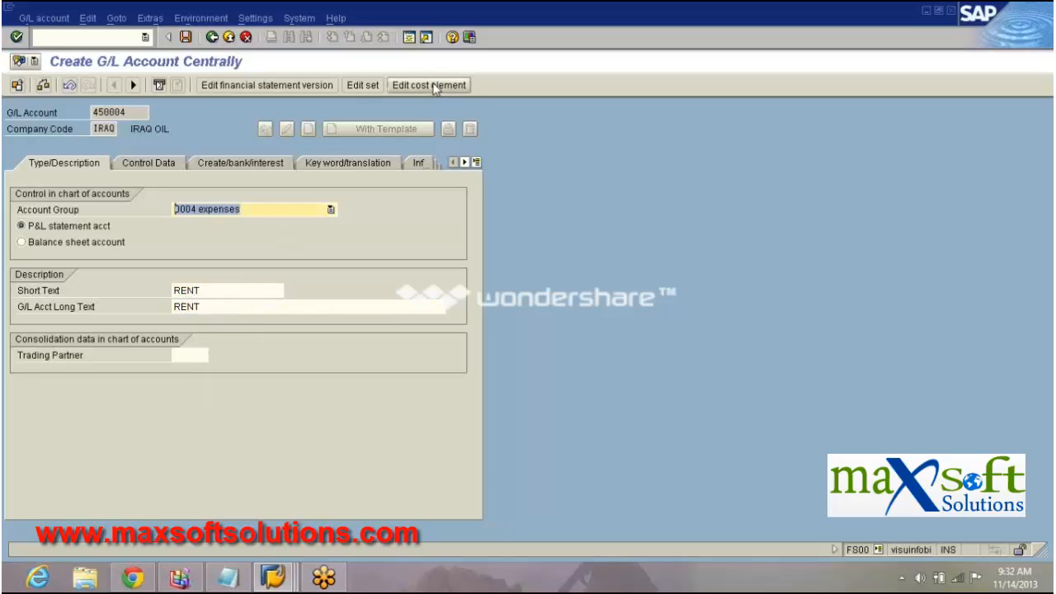
pyautogui.click(202, 265)
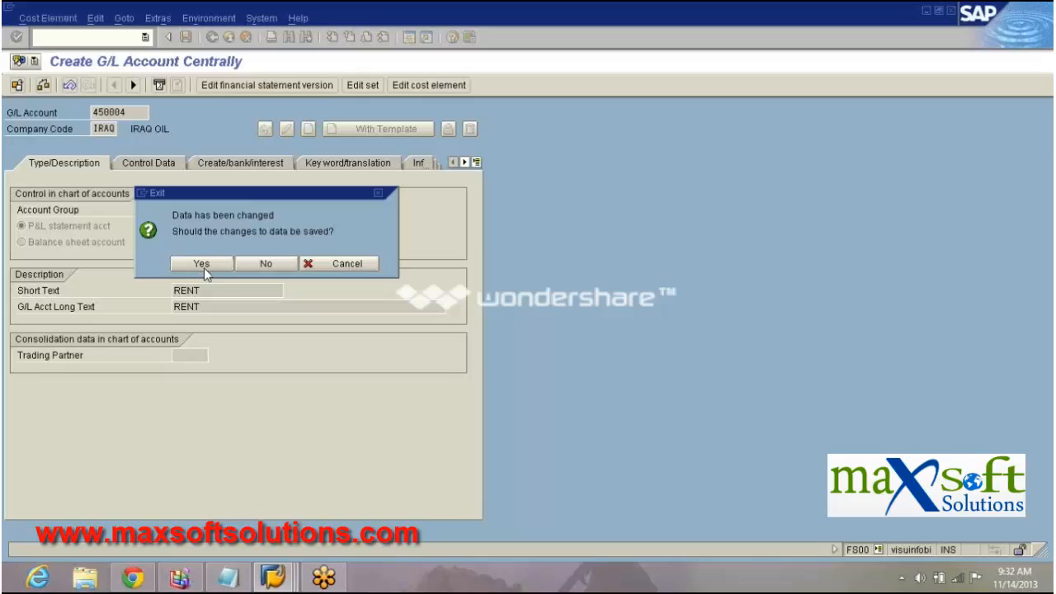
pyautogui.press('Return')
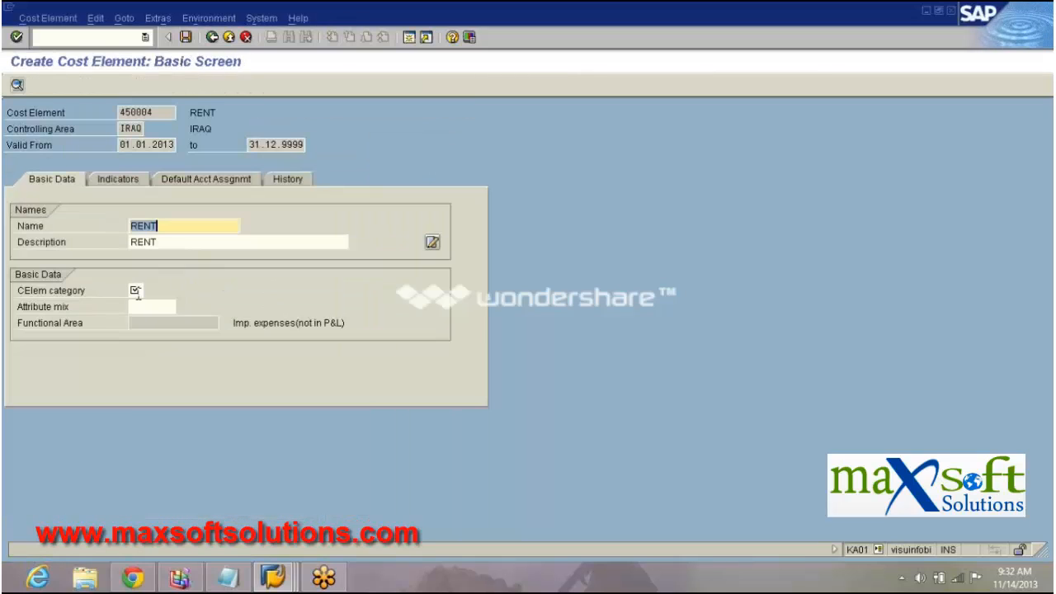
# Step: Set the RENT cost element's category to 1 and save the cost element
pyautogui.click(136, 290)
pyautogui.write('1')
pyautogui.press('Return')
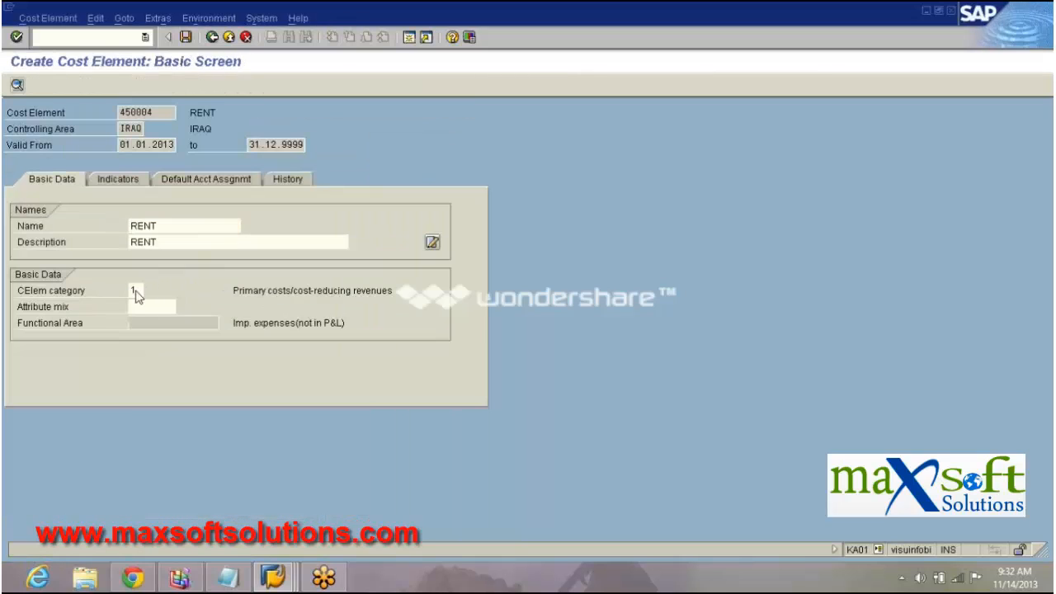
pyautogui.hotkey('ctrl', 's')
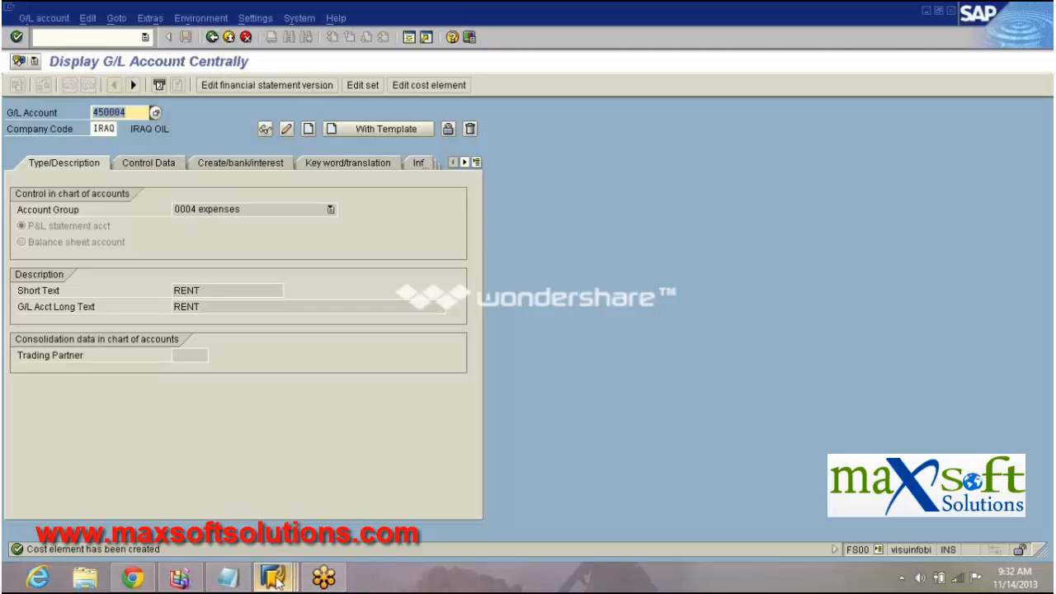
# Step: Switch to the session with the cost element creation screen and leave that activity to return to the implementation guide structure
pyautogui.moveTo(275, 580)
pyautogui.click(276, 494)
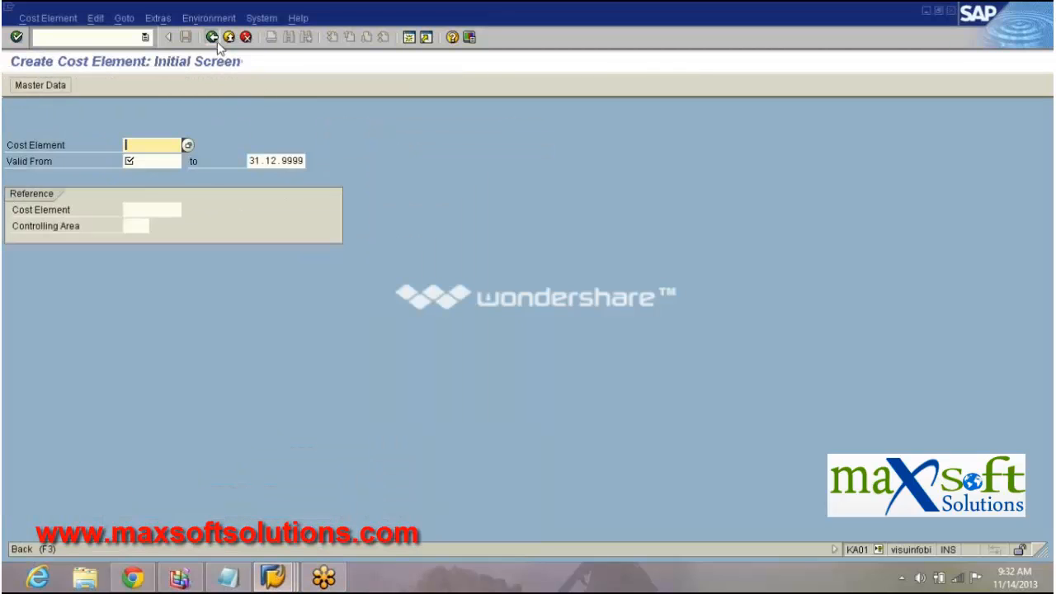
pyautogui.click(213, 38)
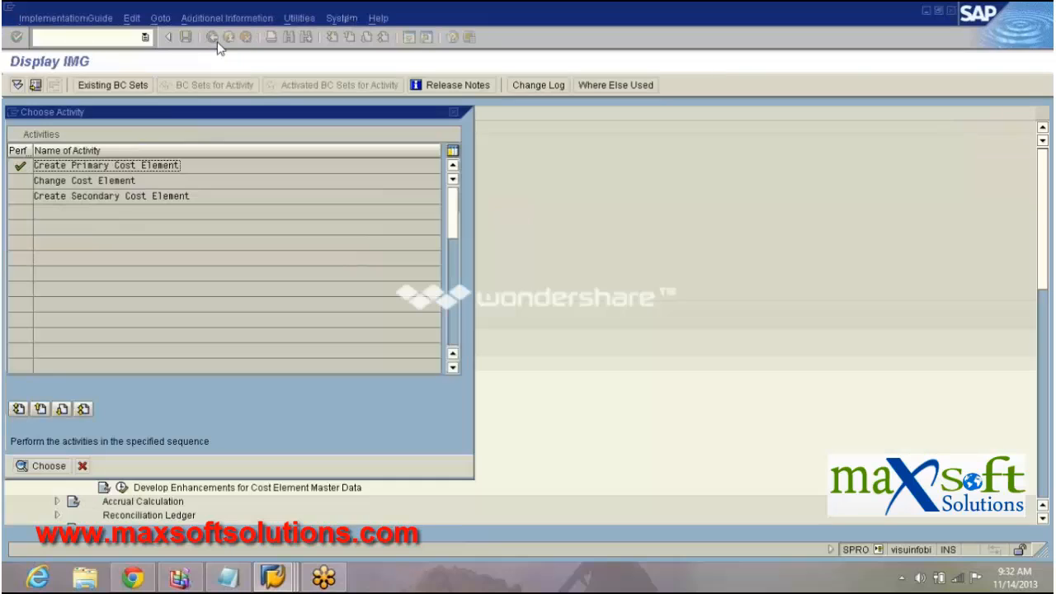
pyautogui.click(82, 467)
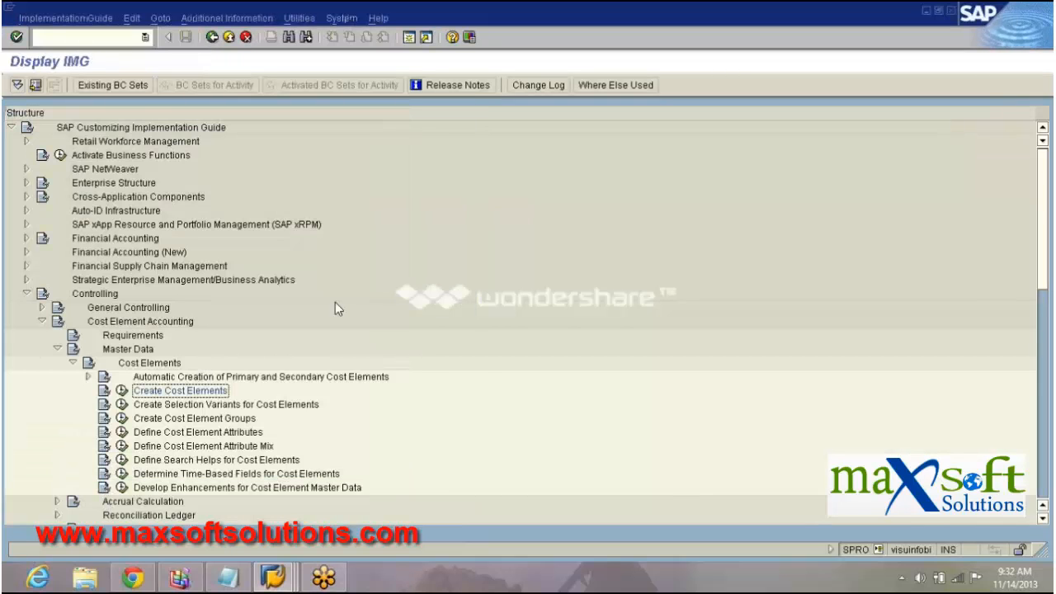
# Step: Start the Create Cost Element Group activity under Cost Element Accounting master data in the implementation guide
pyautogui.press('Down')
pyautogui.press('Down')
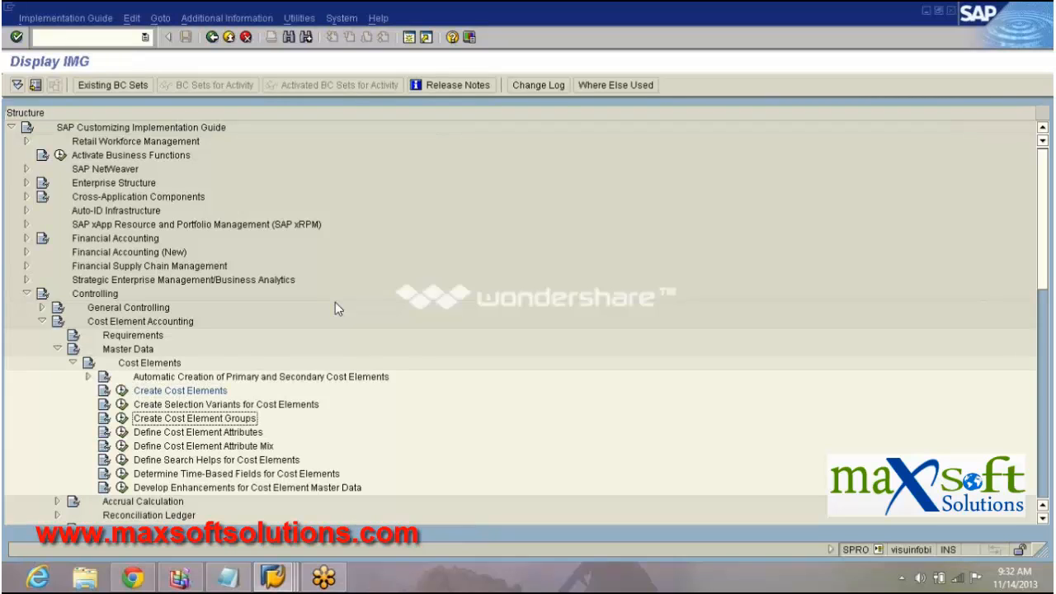
pyautogui.press('Left')
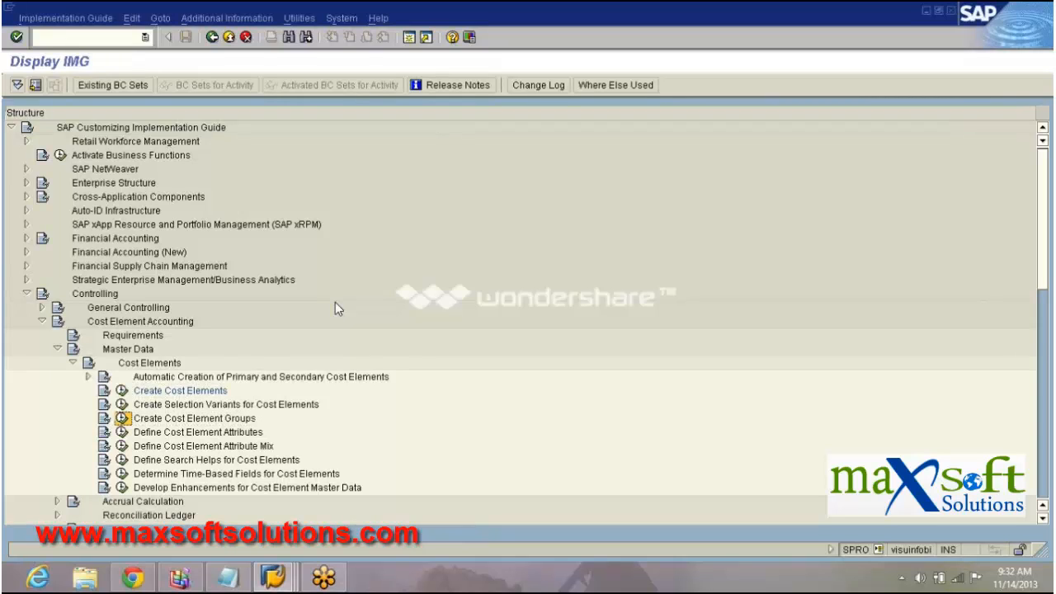
pyautogui.press('Return')
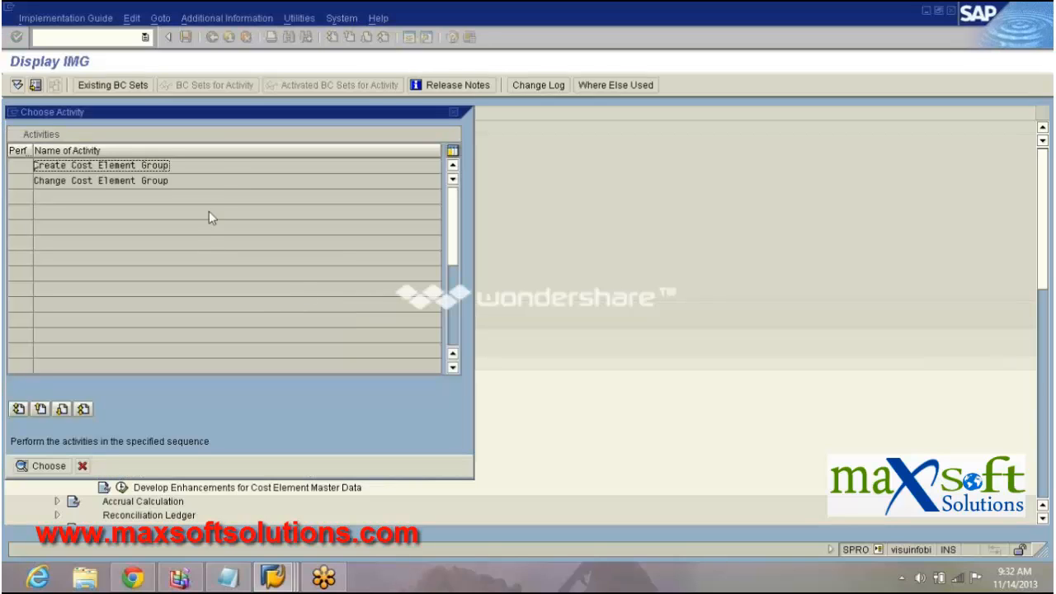
pyautogui.doubleClick(210, 168)
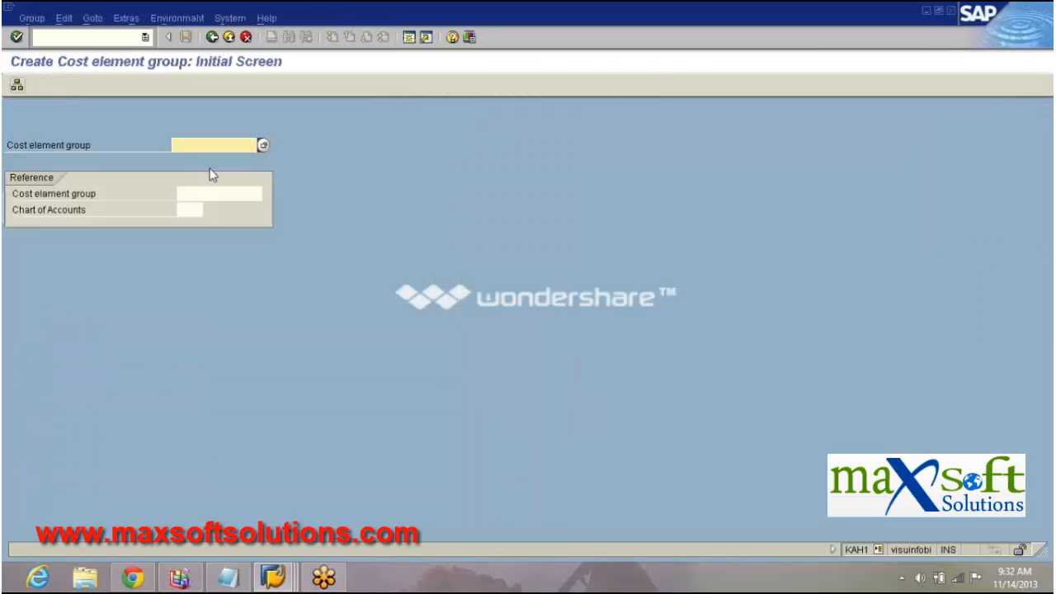
# Step: Create the cost element group iraq with the description "cost element grou for iraq"
pyautogui.write('1r')
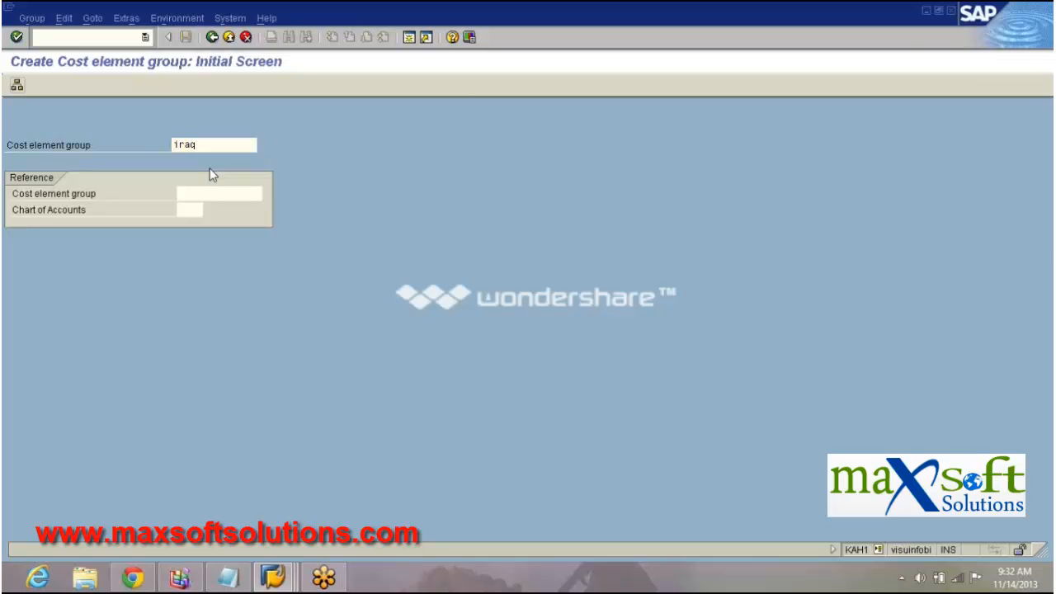
pyautogui.press('Return')
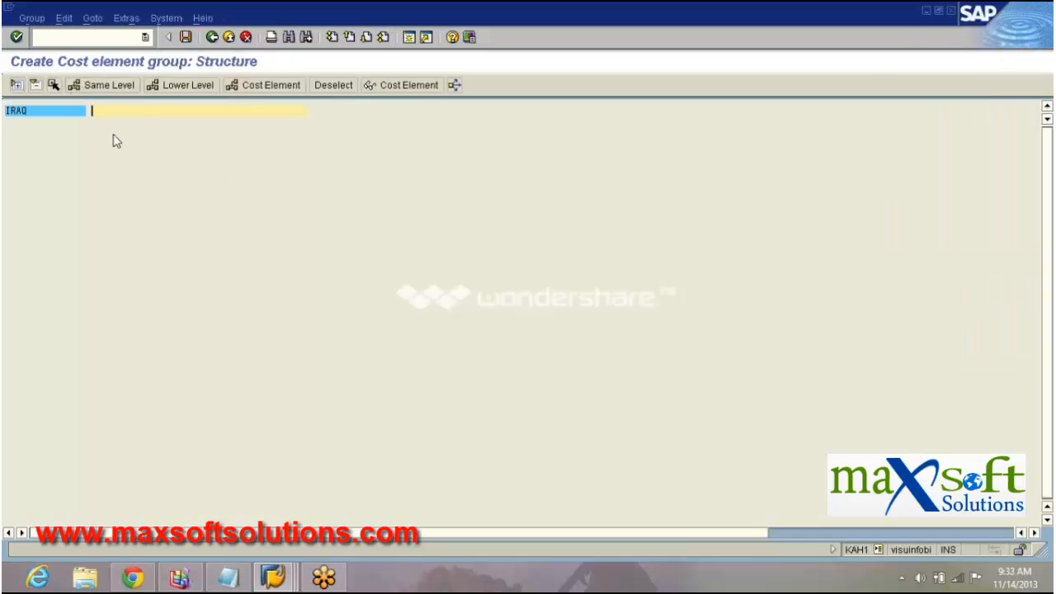
pyautogui.write('cost element grou for iraq')
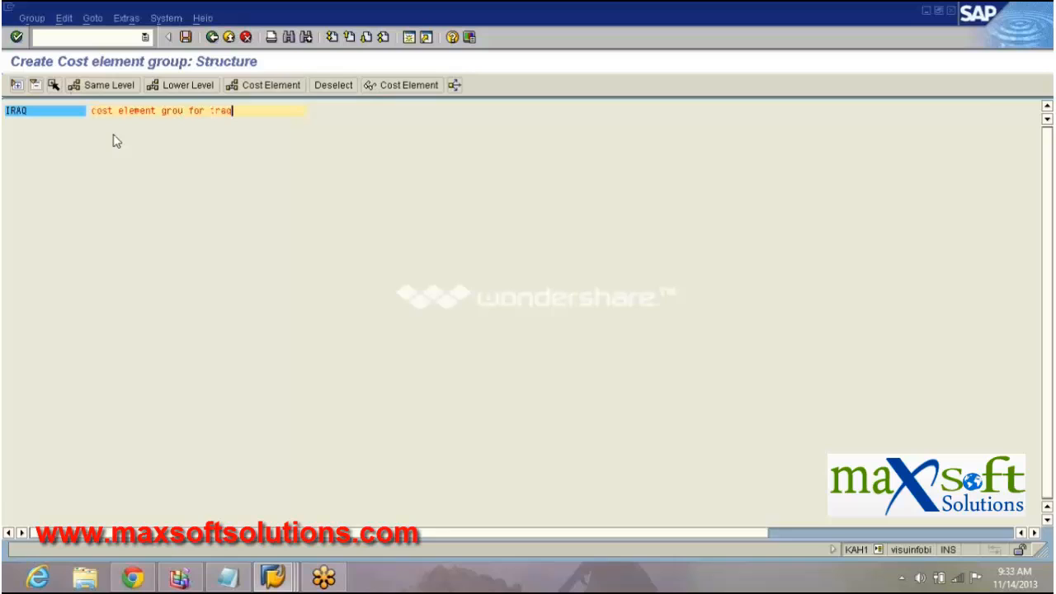
pyautogui.press('Return')
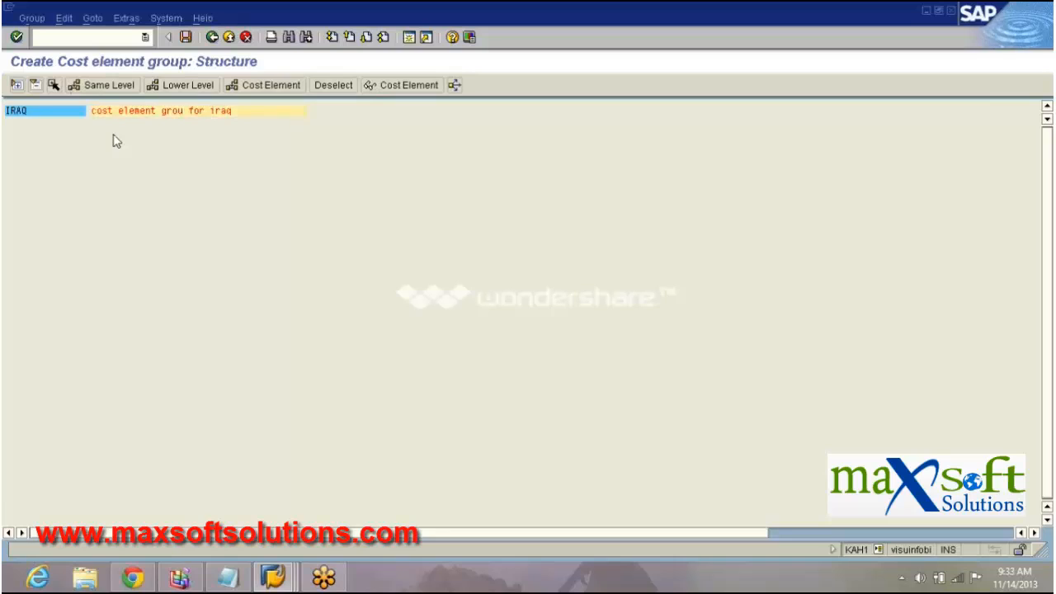
# Step: Add a lower-level group named expeneces with the description "expences" under the IRAQ group
pyautogui.click(29, 112)
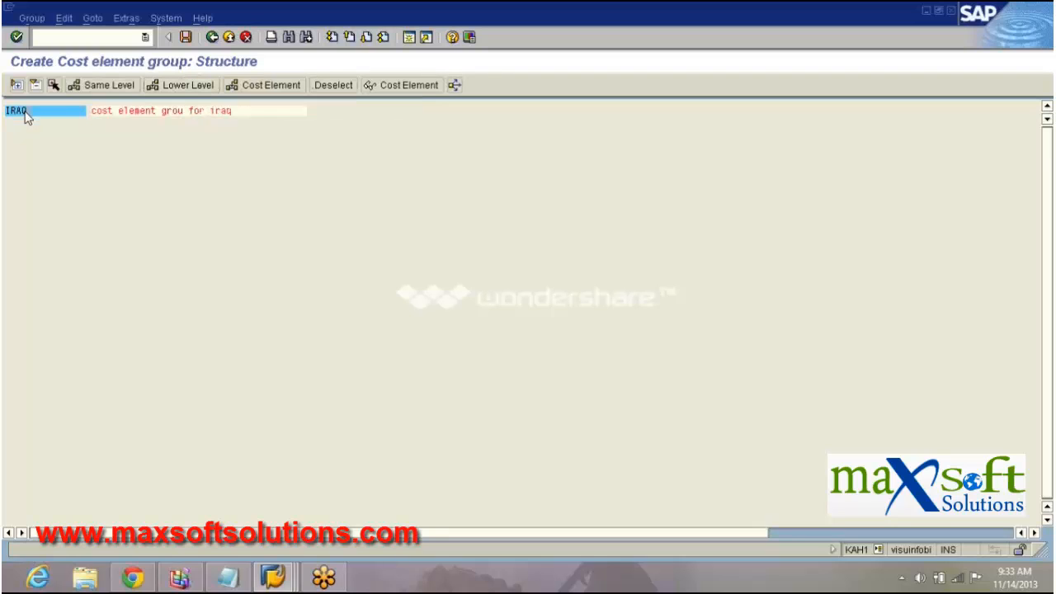
pyautogui.click(180, 85)
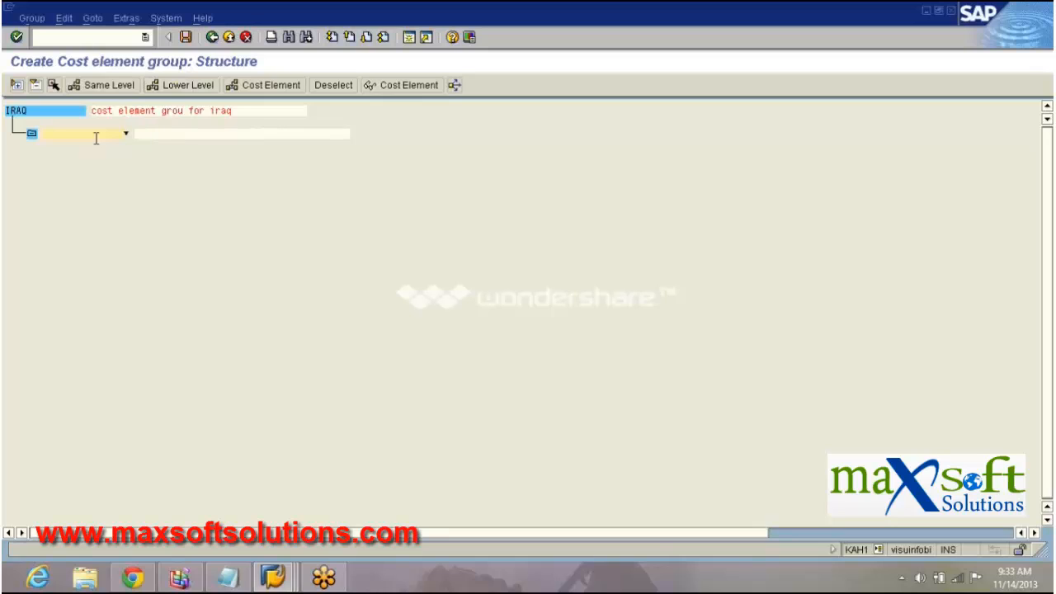
pyautogui.write('expeneces')
pyautogui.press('Tab')
pyautogui.write('expences')
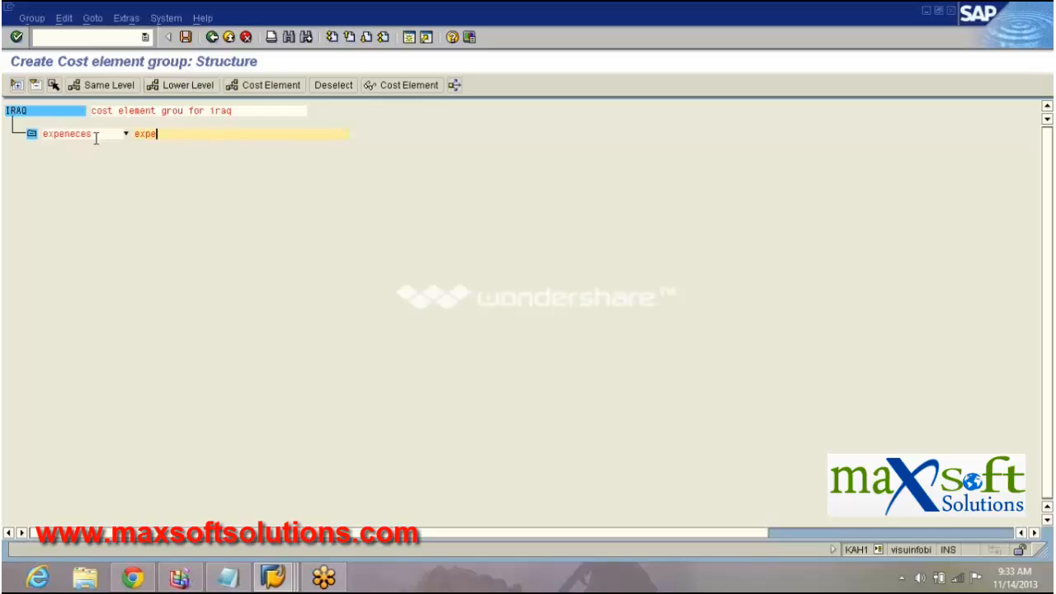
pyautogui.press('Return')
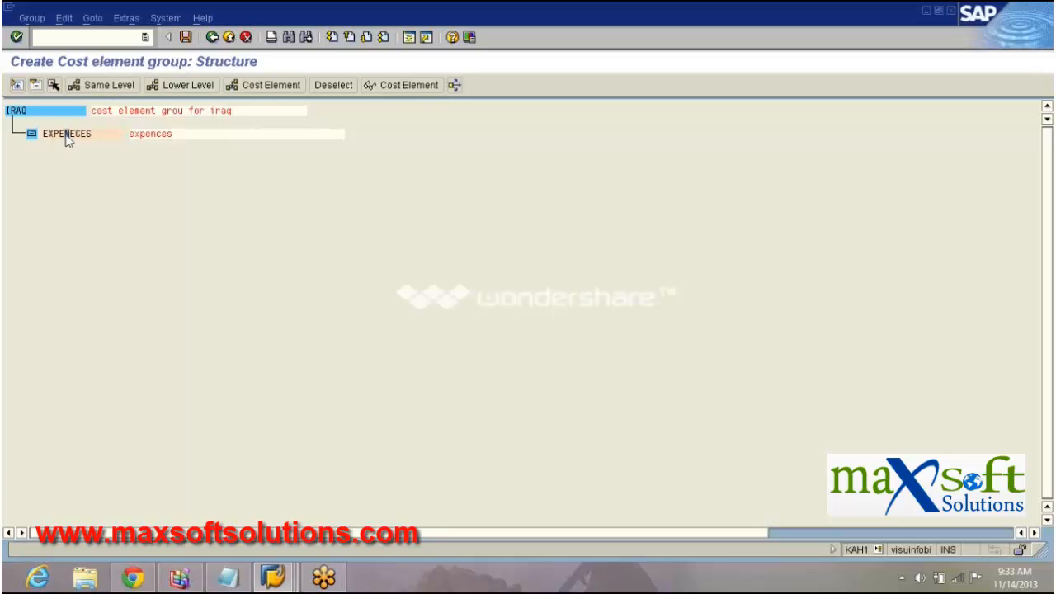
# Step: Add a group named renvenue with the description "revenue" at the same level as EXPENECES
pyautogui.click(100, 88)
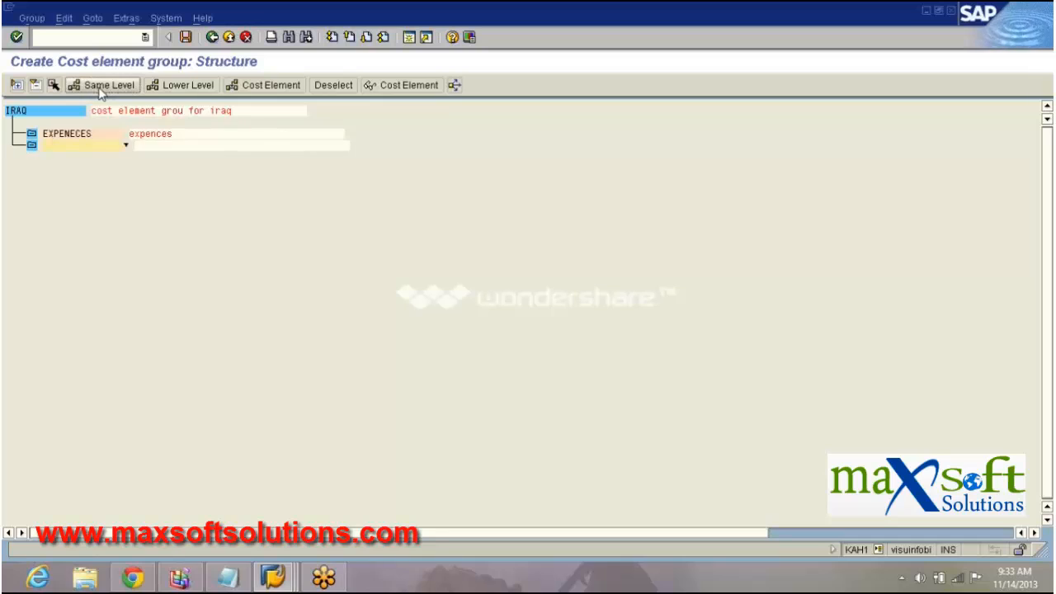
pyautogui.write('renvenue')
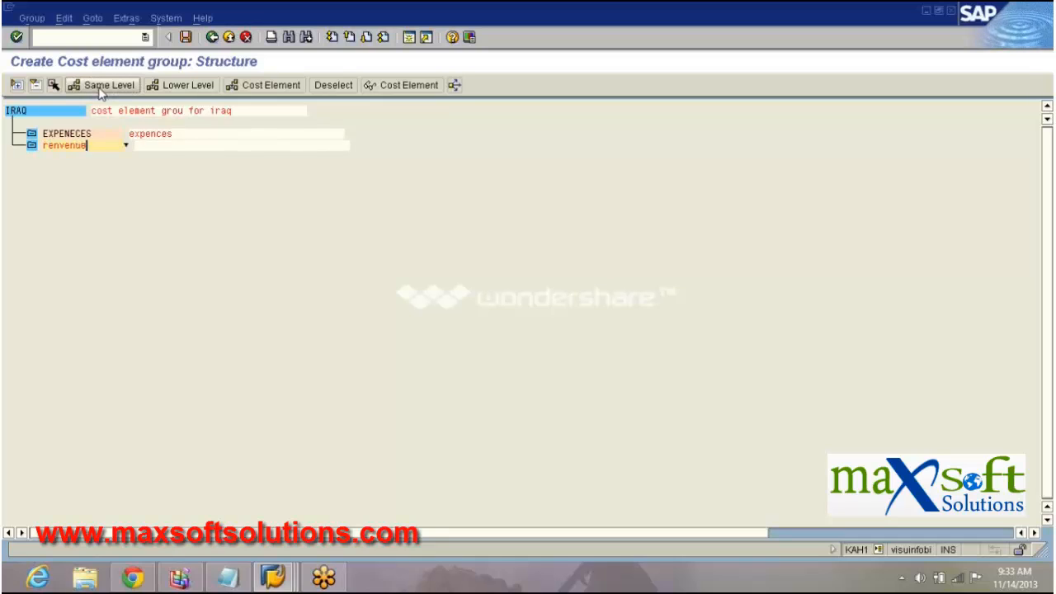
pyautogui.press('Tab')
pyautogui.write('revenue')
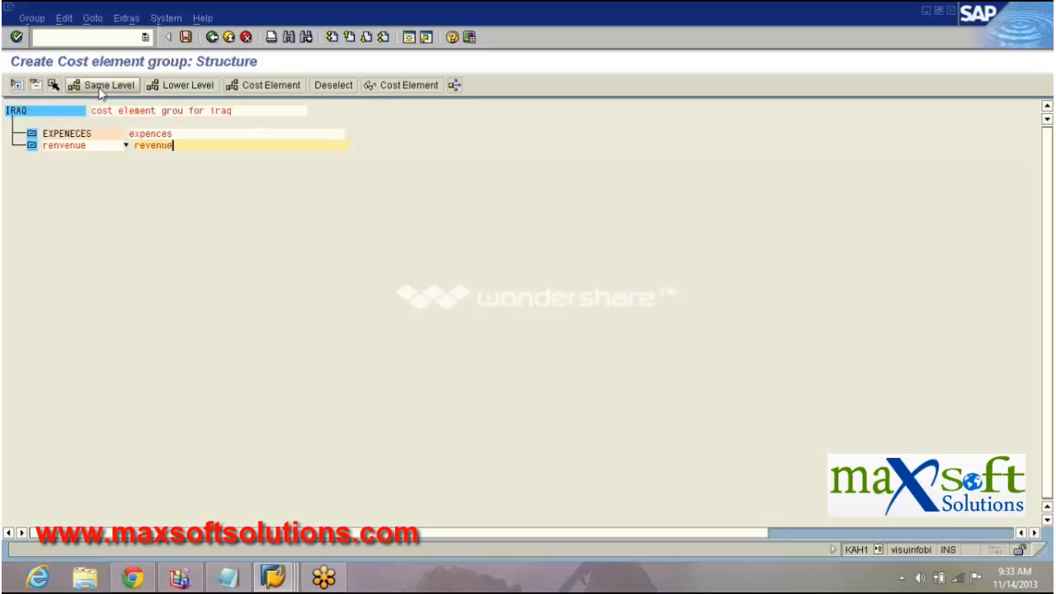
pyautogui.press('Return')
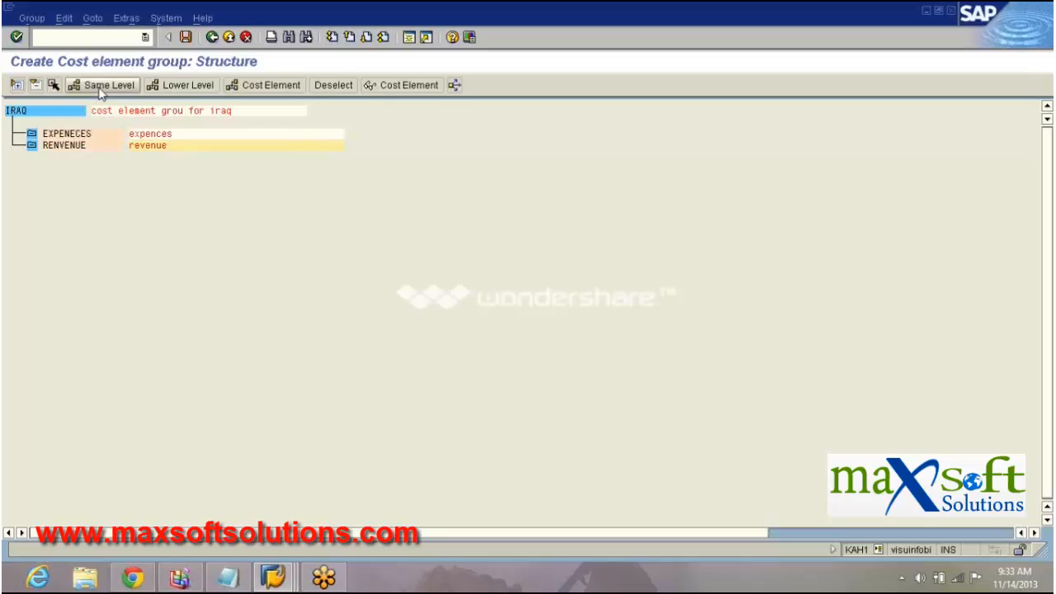
# Step: Assign the cost element range 450001 to 450004 to the EXPENECES group
pyautogui.click(68, 146)
pyautogui.click(73, 134)
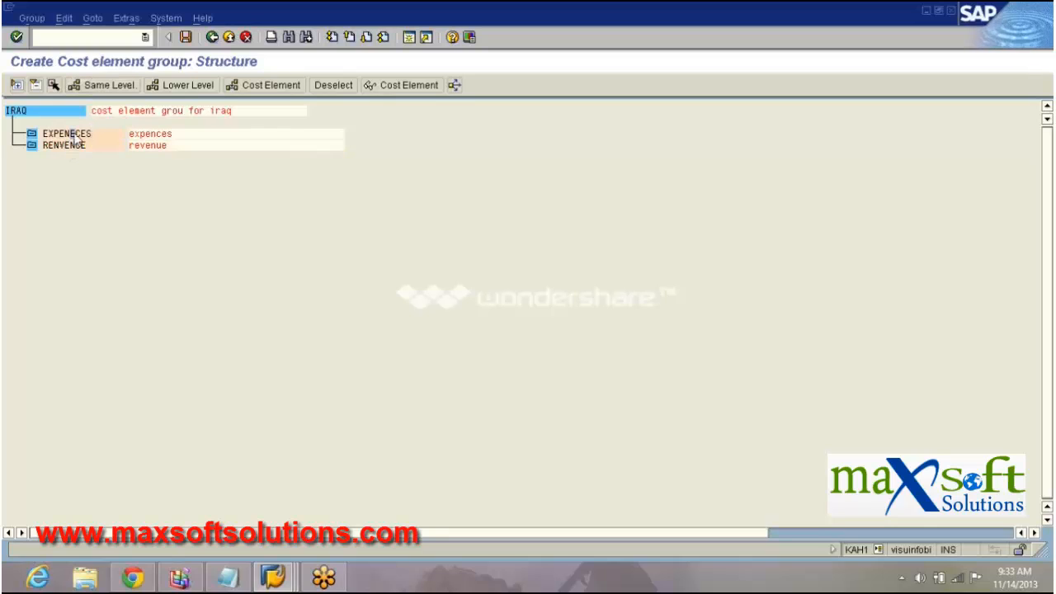
pyautogui.click(62, 133)
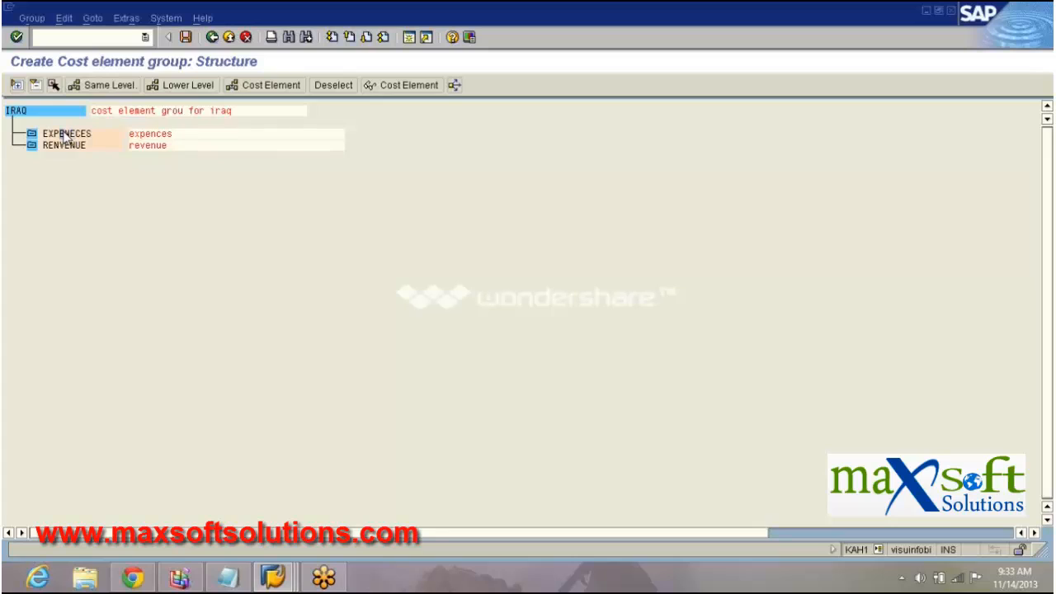
pyautogui.click(264, 85)
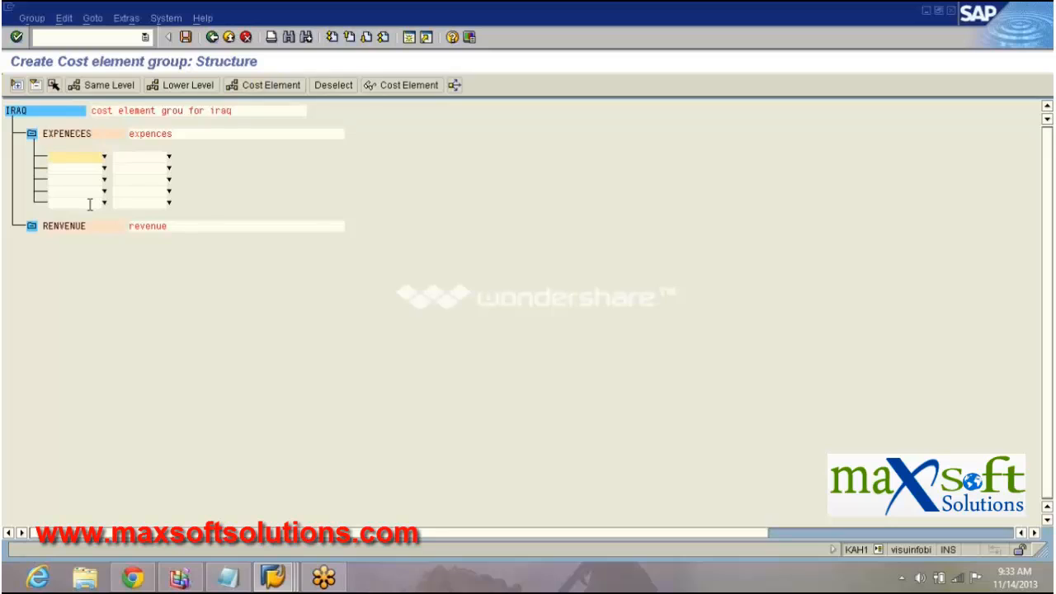
pyautogui.write('450001')
pyautogui.press('Tab')
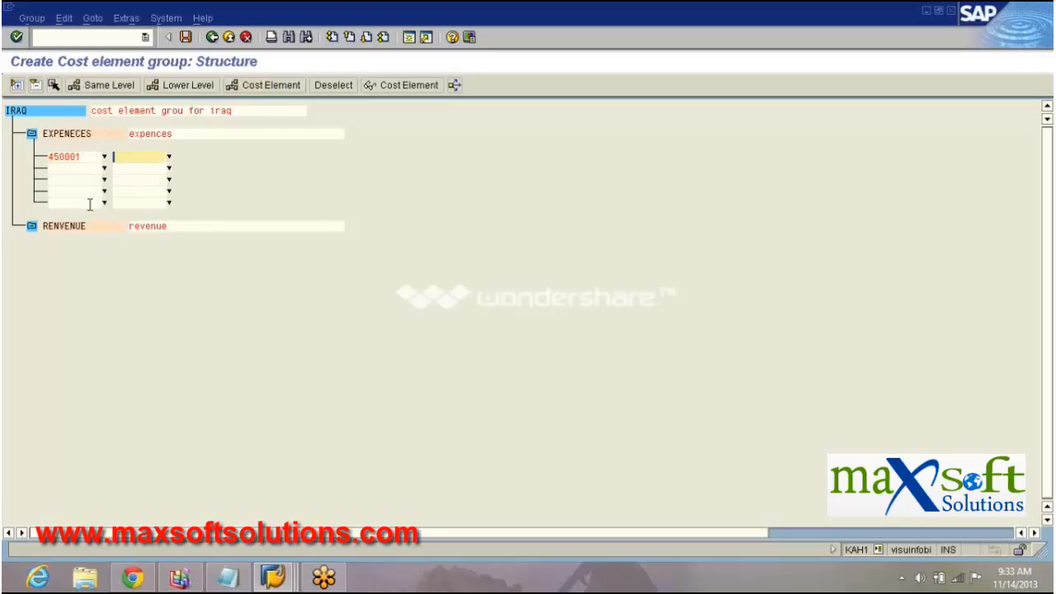
pyautogui.write('450004')
pyautogui.press('Return')
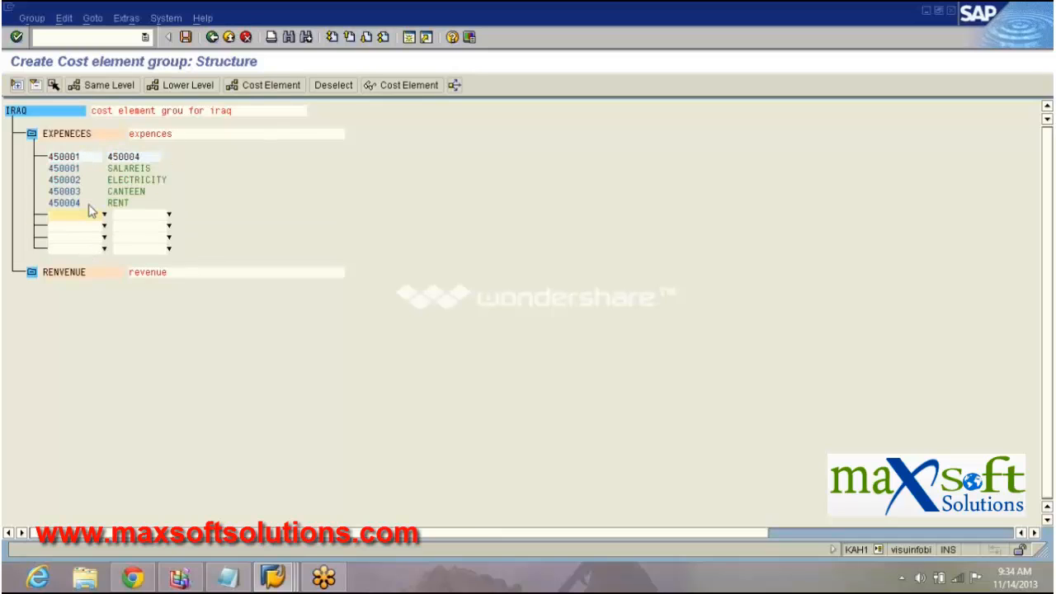
# Step: Save the IRAQ cost element group and return to the implementation guide structure
pyautogui.moveTo(47, 169); pyautogui.dragTo(94, 205)
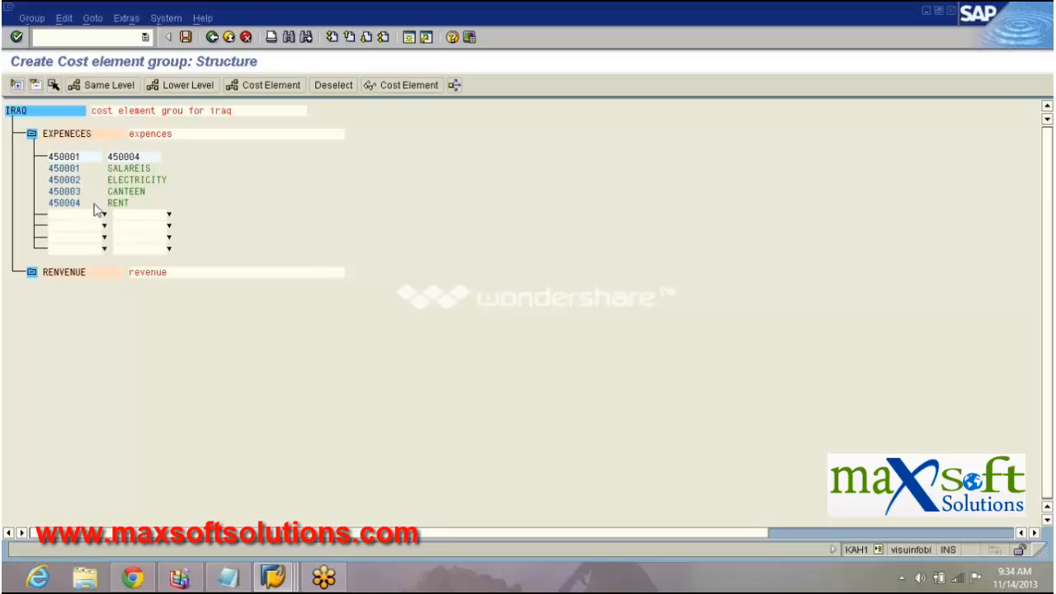
pyautogui.hotkey('ctrl', 's')
pyautogui.click(54, 157)
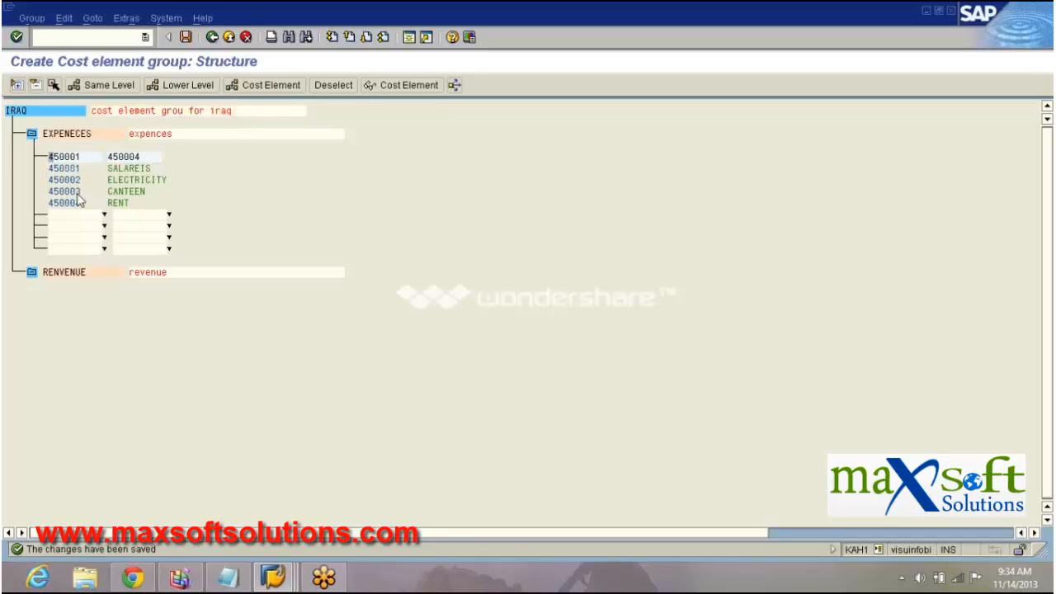
pyautogui.click(67, 263)
pyautogui.click(185, 37)
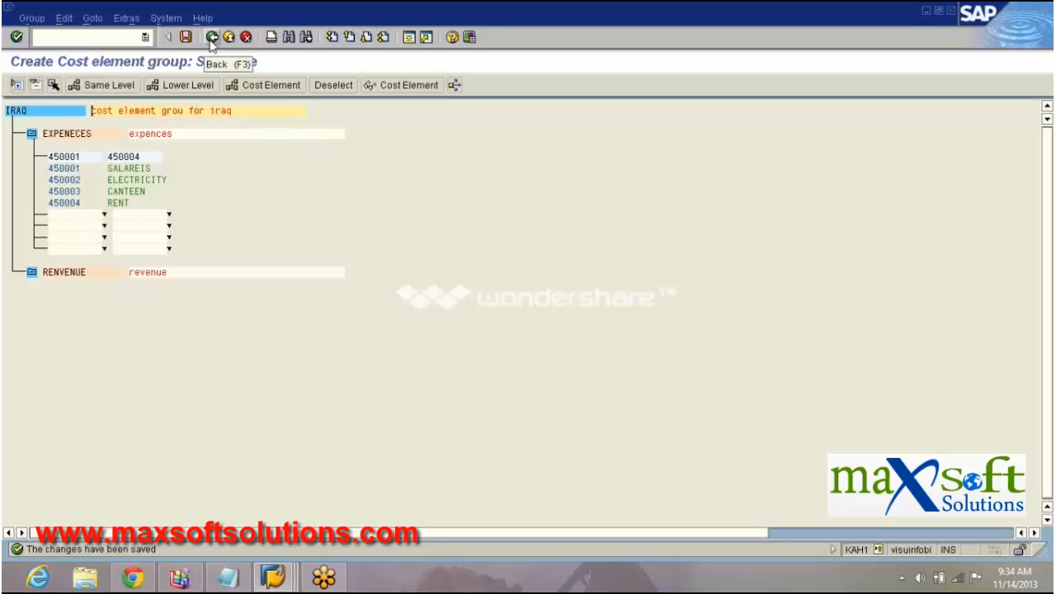
pyautogui.click(211, 45)
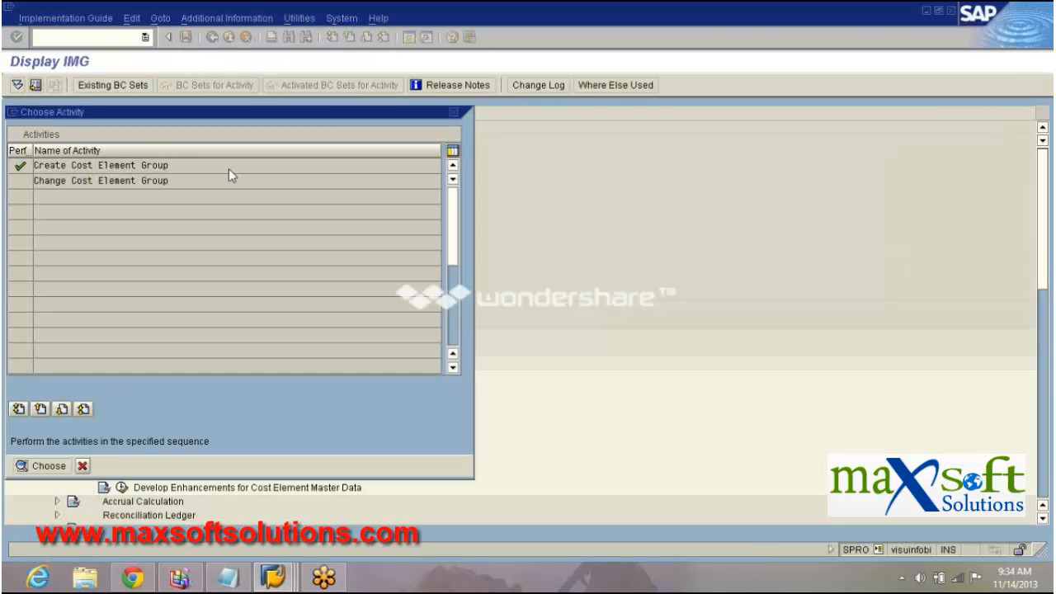
pyautogui.press('Escape')
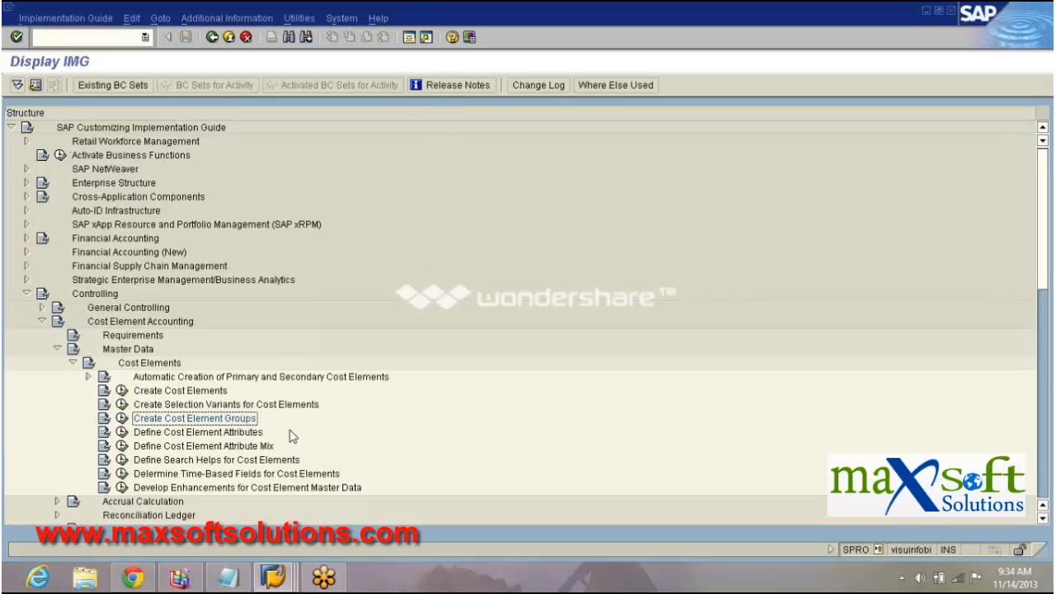
# Step: Expand Automatic Creation of Primary and Secondary Cost Elements under the Cost Elements master data node
pyautogui.press('Up')
pyautogui.press('Up')
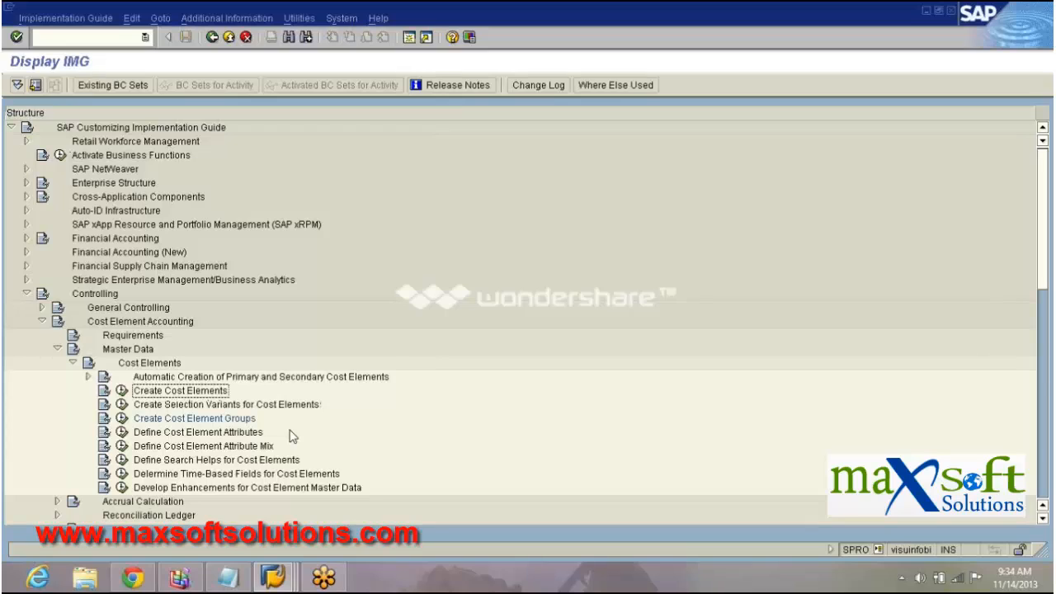
pyautogui.press('Up')
pyautogui.press('Up')
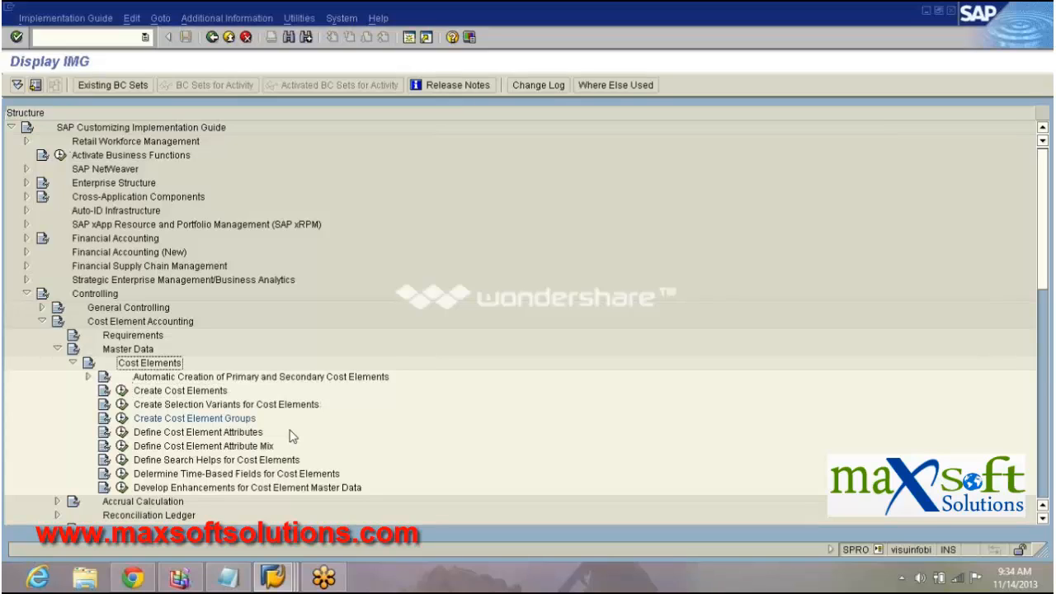
pyautogui.press('Down')
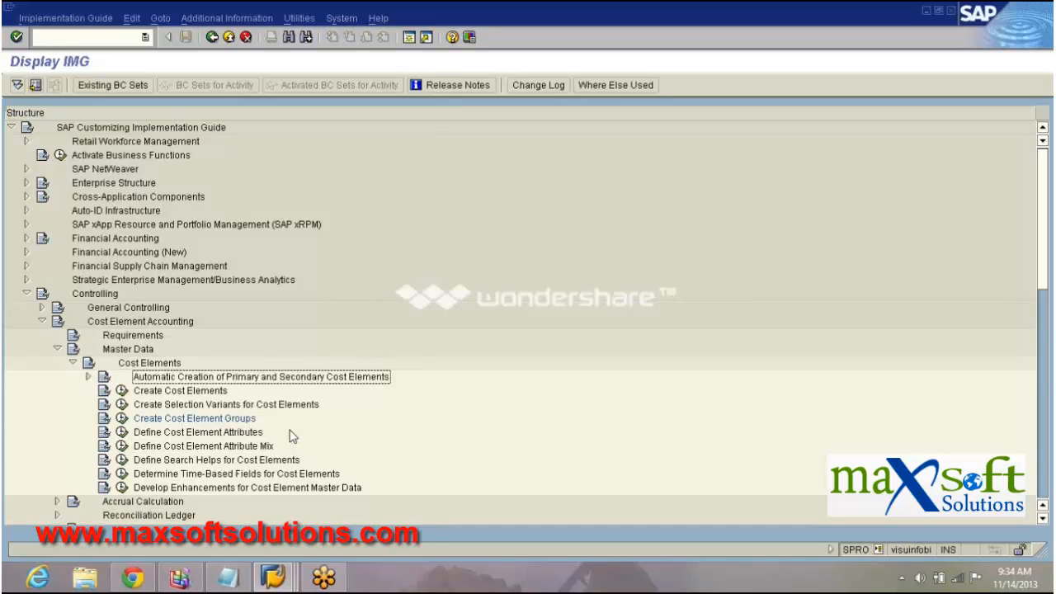
pyautogui.press('Right')
pyautogui.press('Down')
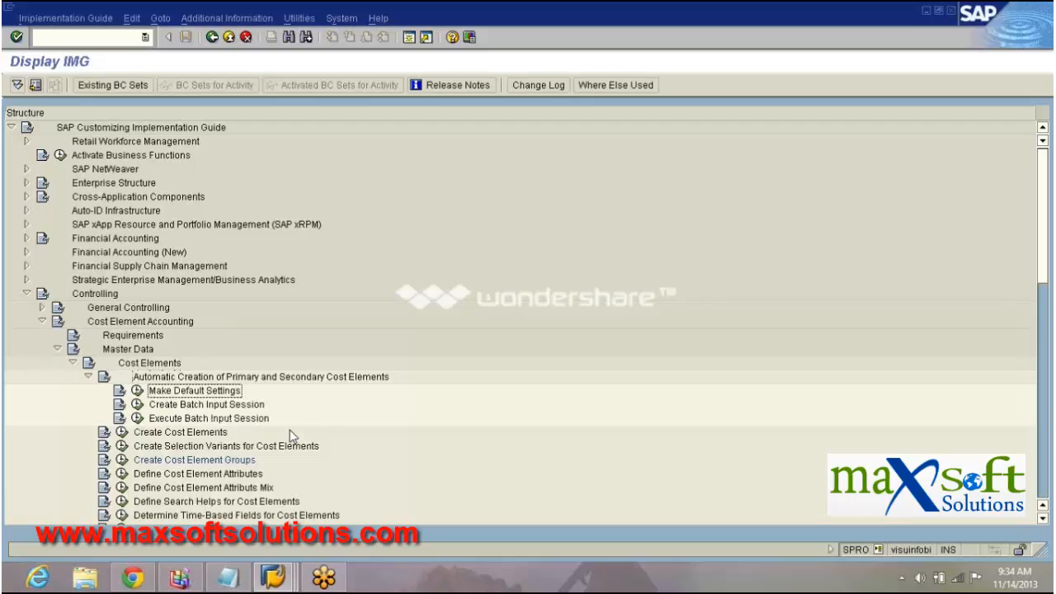
pyautogui.press('Left')
pyautogui.press('Return')
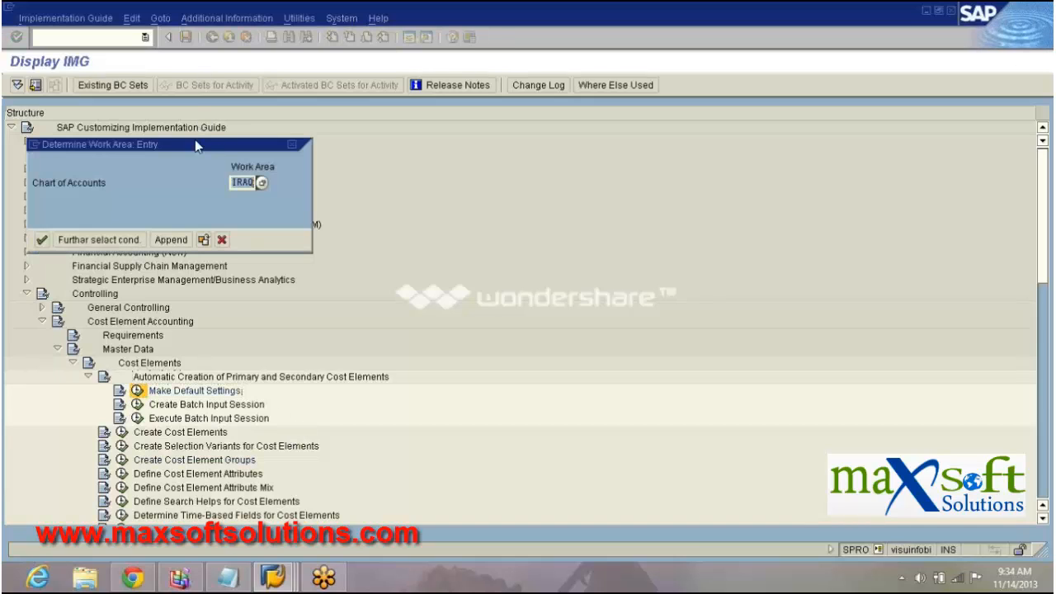
pyautogui.moveTo(195, 144); pyautogui.dragTo(538, 195)
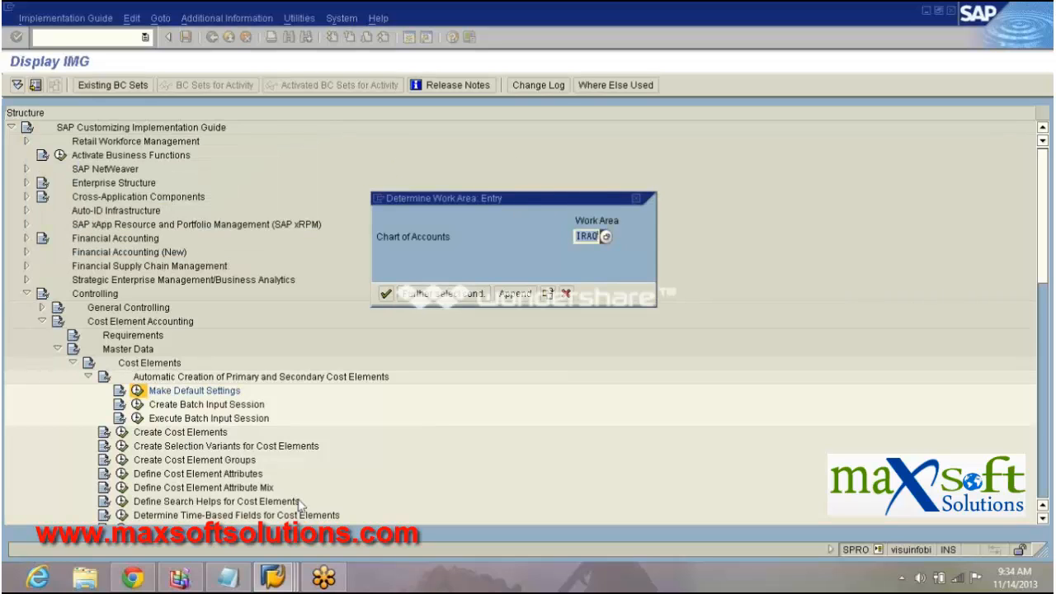
pyautogui.press('Return')
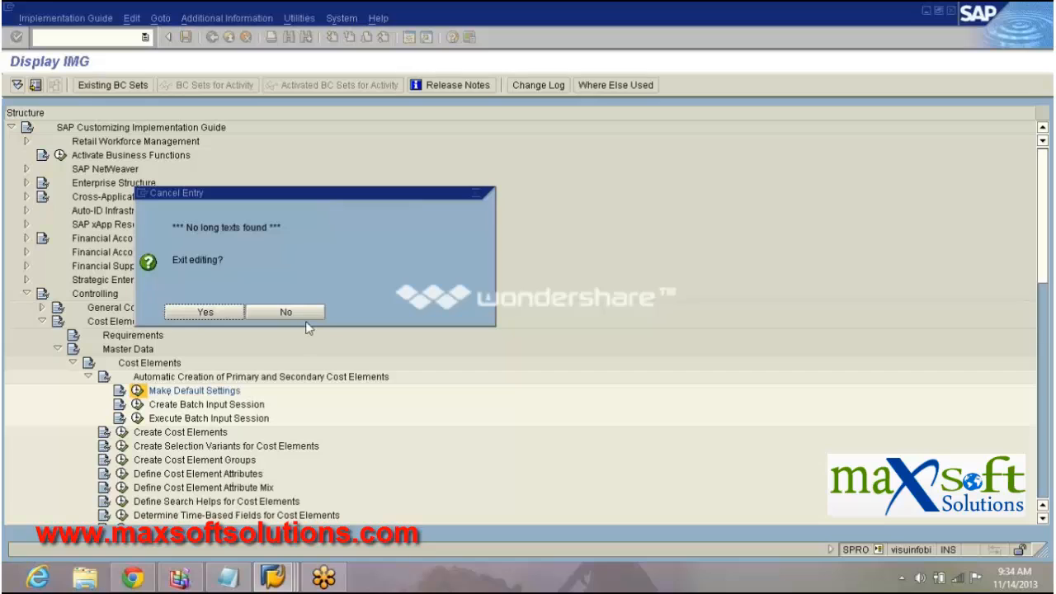
pyautogui.click(307, 318)
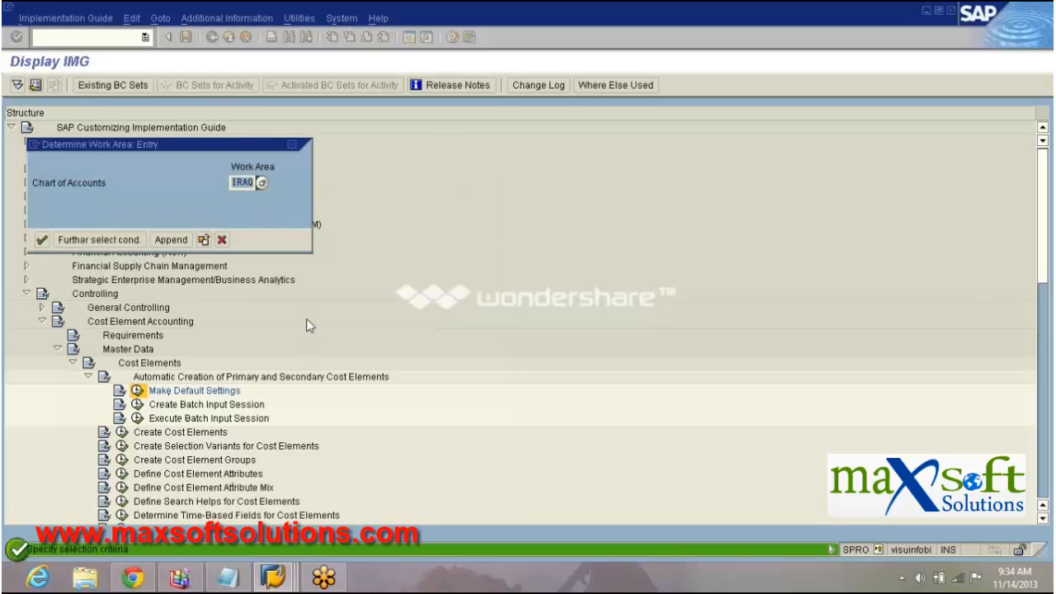
pyautogui.click(222, 241)
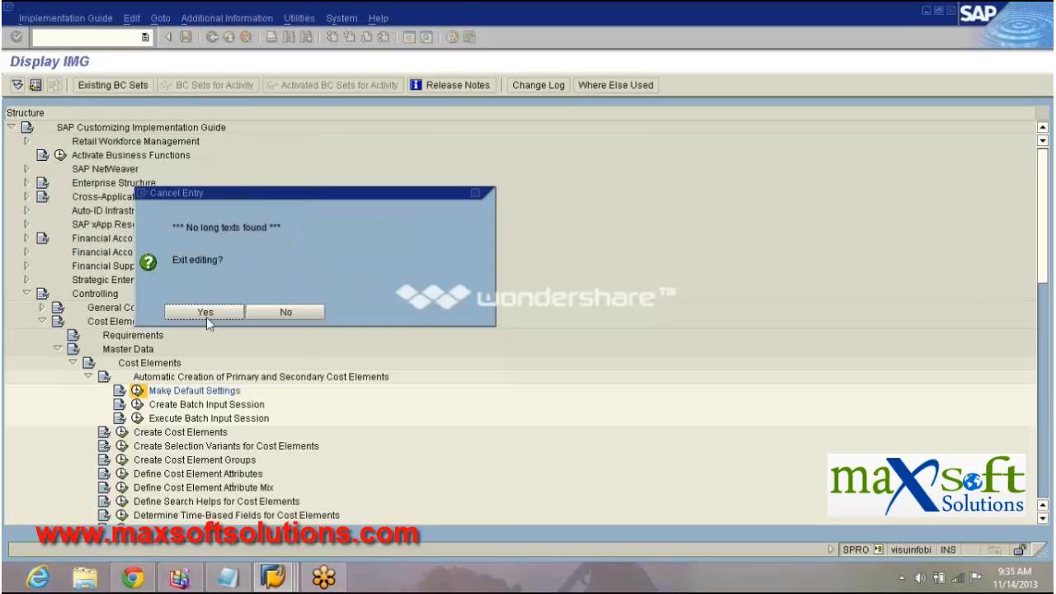
pyautogui.click(207, 314)
# Step: Open Make Default Settings for chart of accounts IRAQ and start adding new entries
pyautogui.click(207, 377)
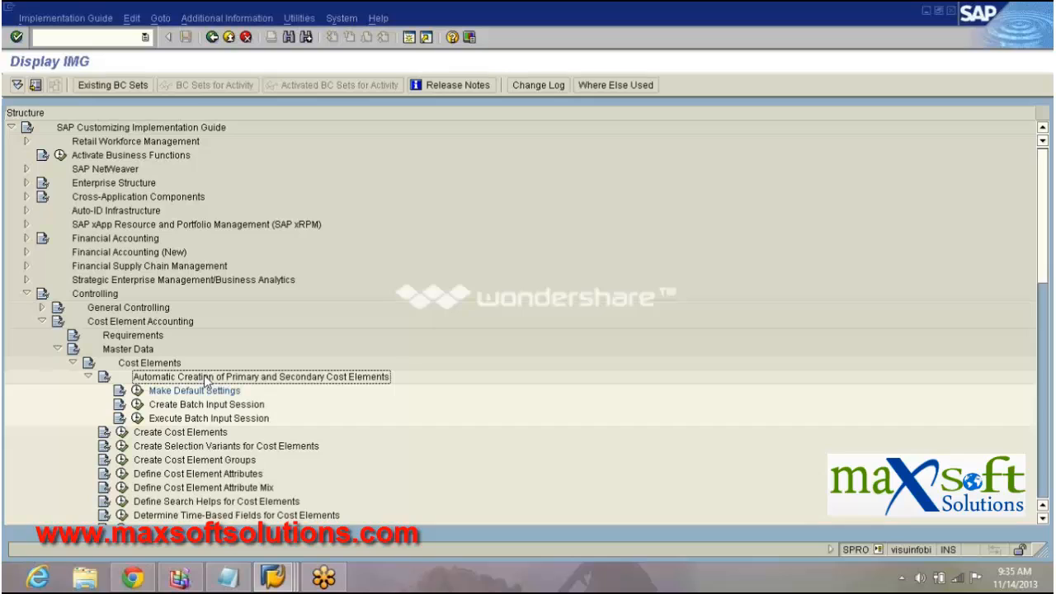
pyautogui.press('Down')
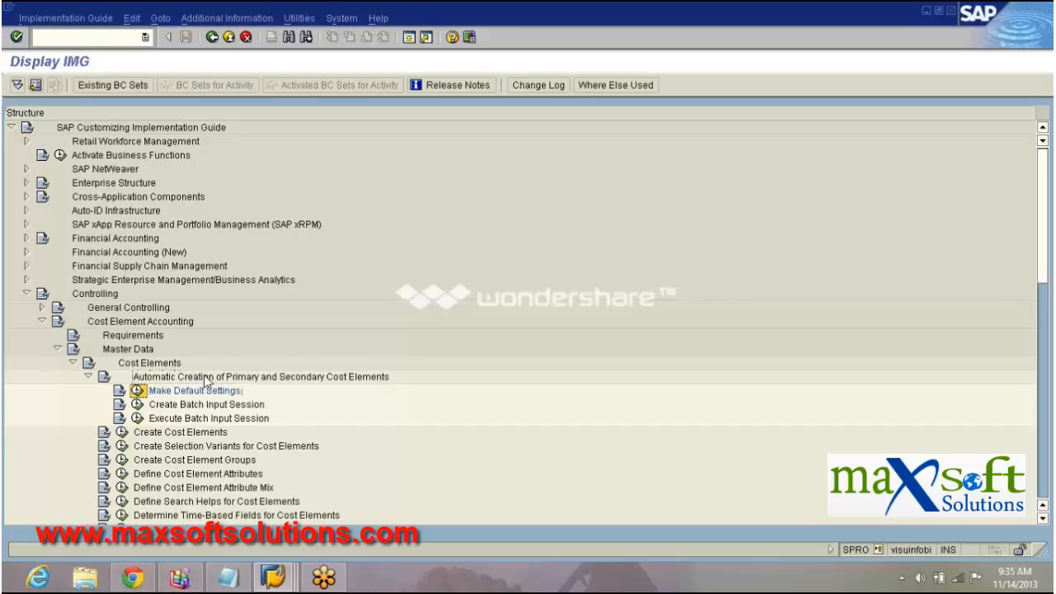
pyautogui.press('Return')
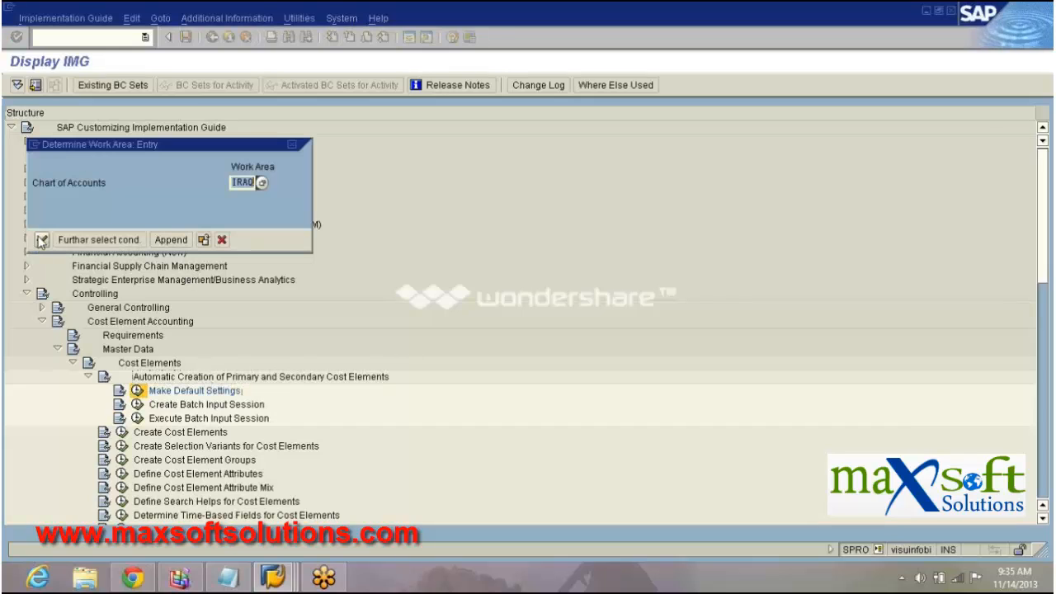
pyautogui.click(40, 239)
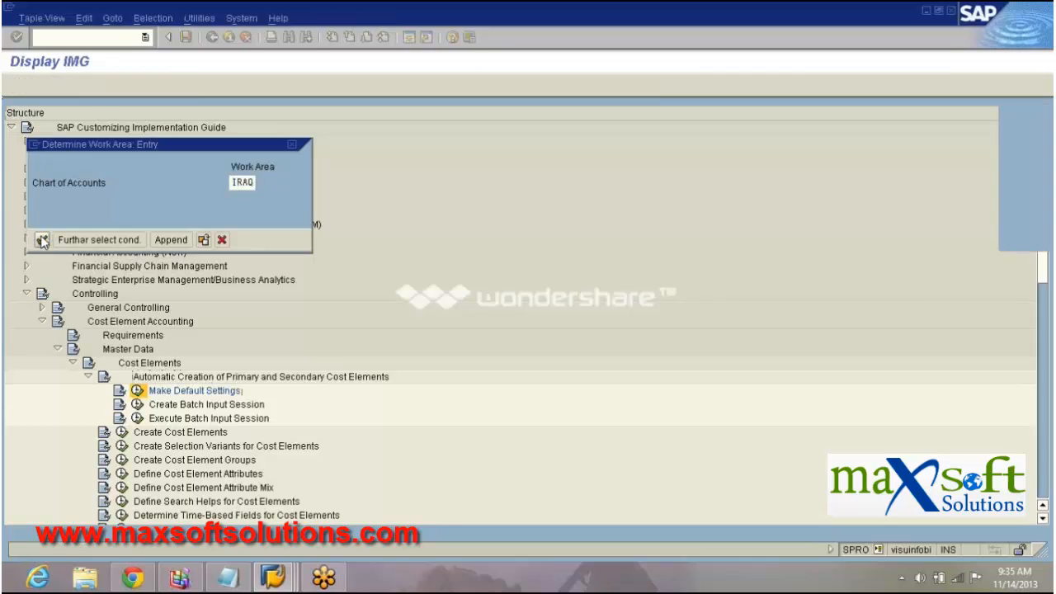
pyautogui.click(59, 85)
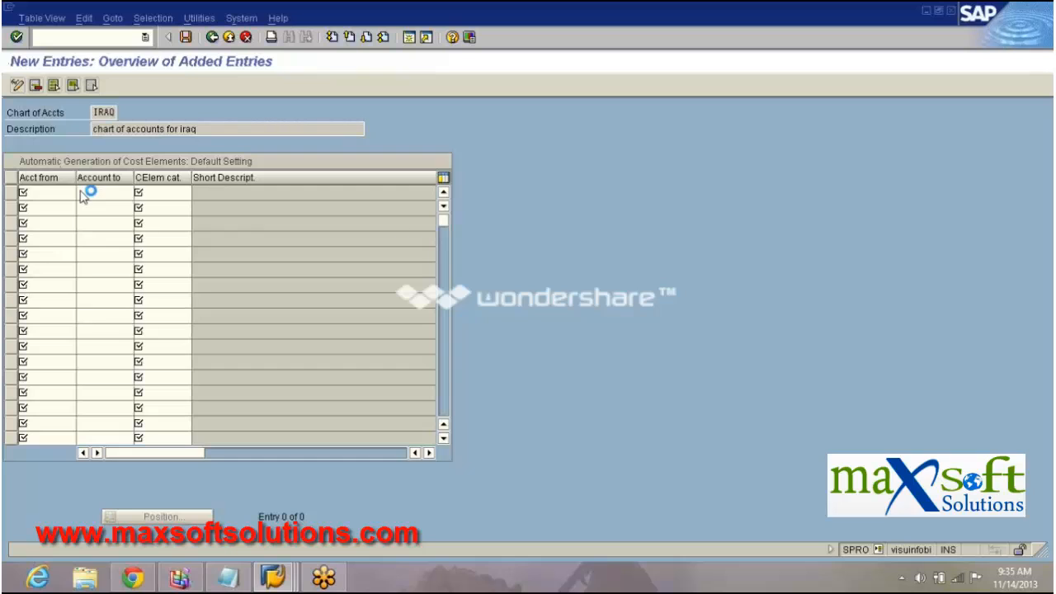
# Step: Look up the IRAQ G/L accounts and choose 300000 sales revenue as the first entry's starting account
pyautogui.click(83, 194)
pyautogui.click(23, 354)
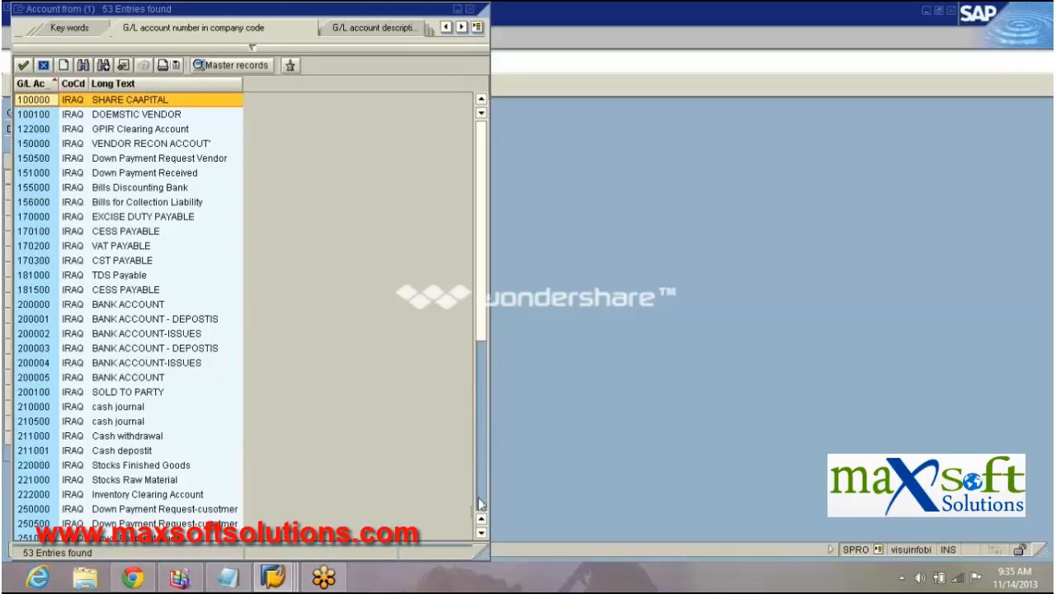
pyautogui.click(480, 503)
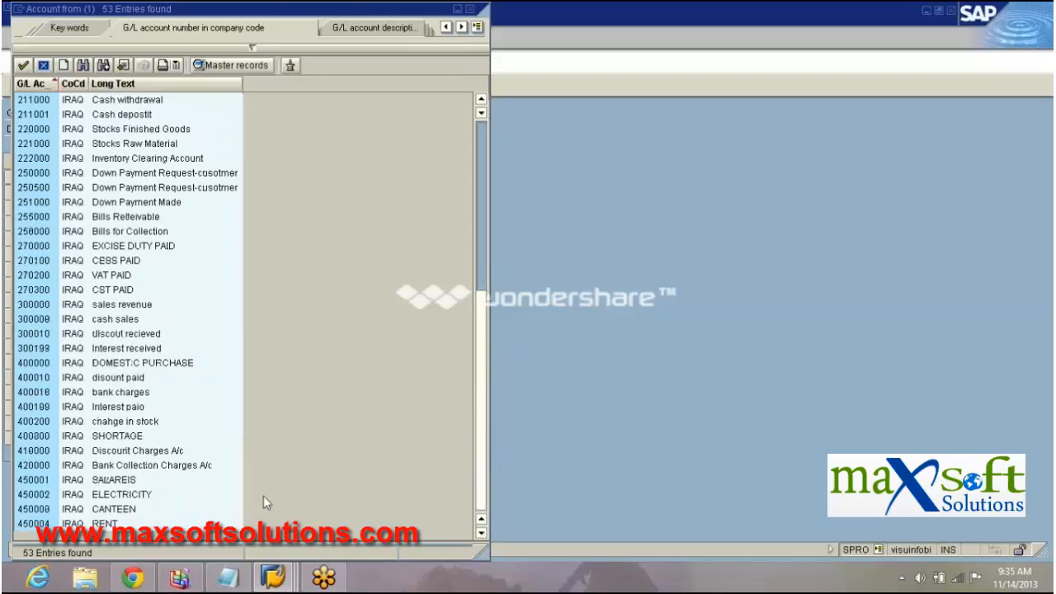
pyautogui.click(47, 305)
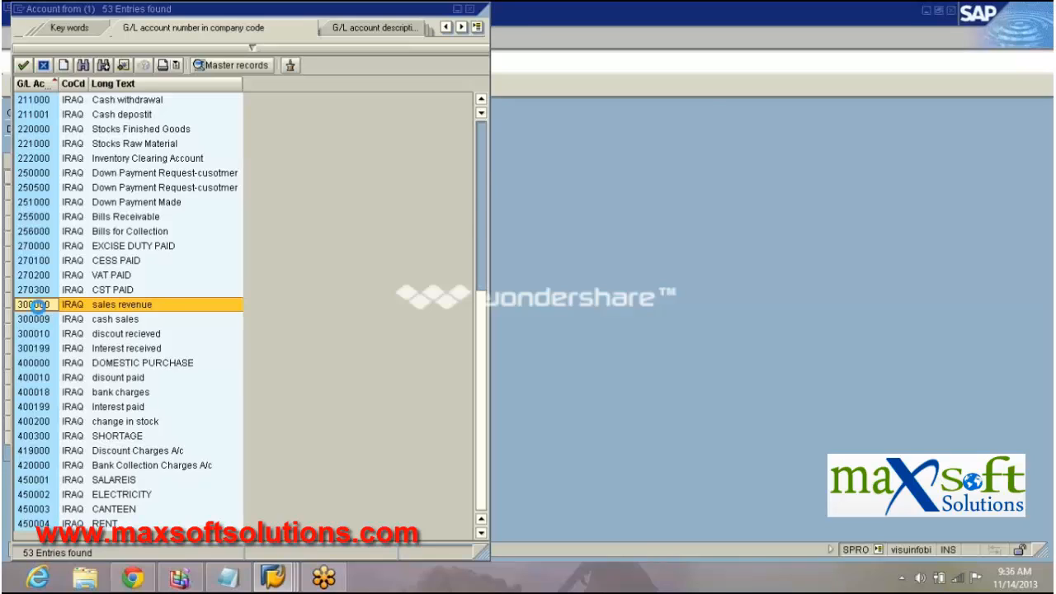
pyautogui.doubleClick(39, 305)
# Step: Look up the IRAQ G/L accounts and choose 300199 Interest received as the first entry's end account
pyautogui.click(131, 192)
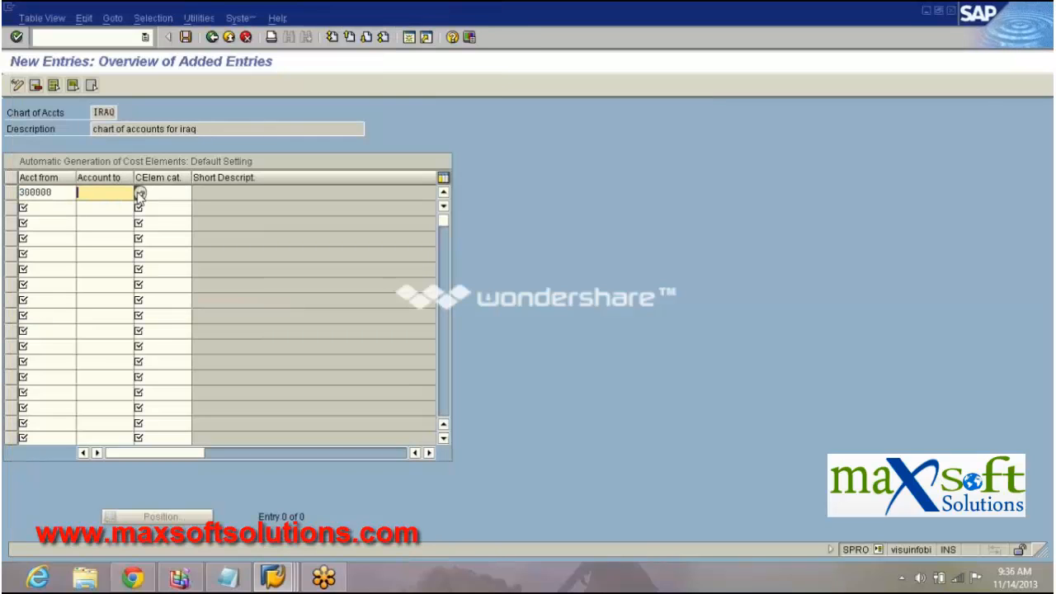
pyautogui.click(140, 191)
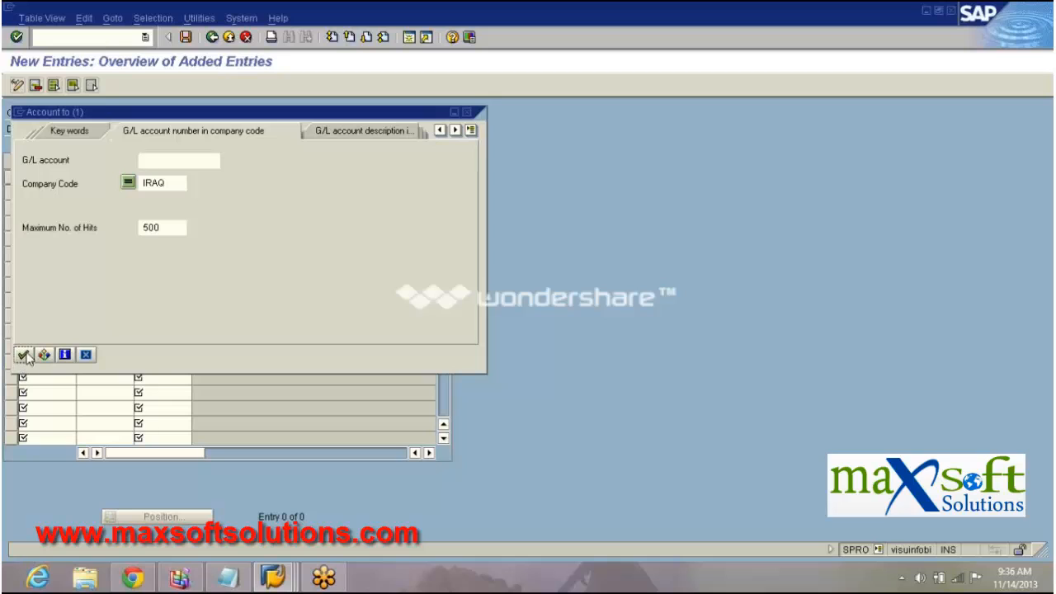
pyautogui.click(23, 354)
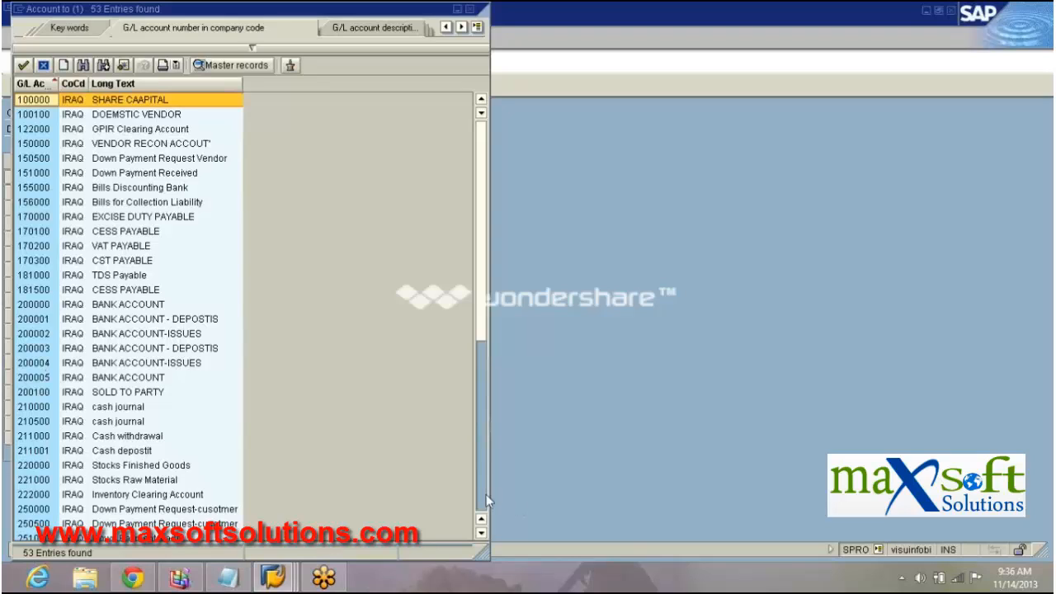
pyautogui.click(486, 494)
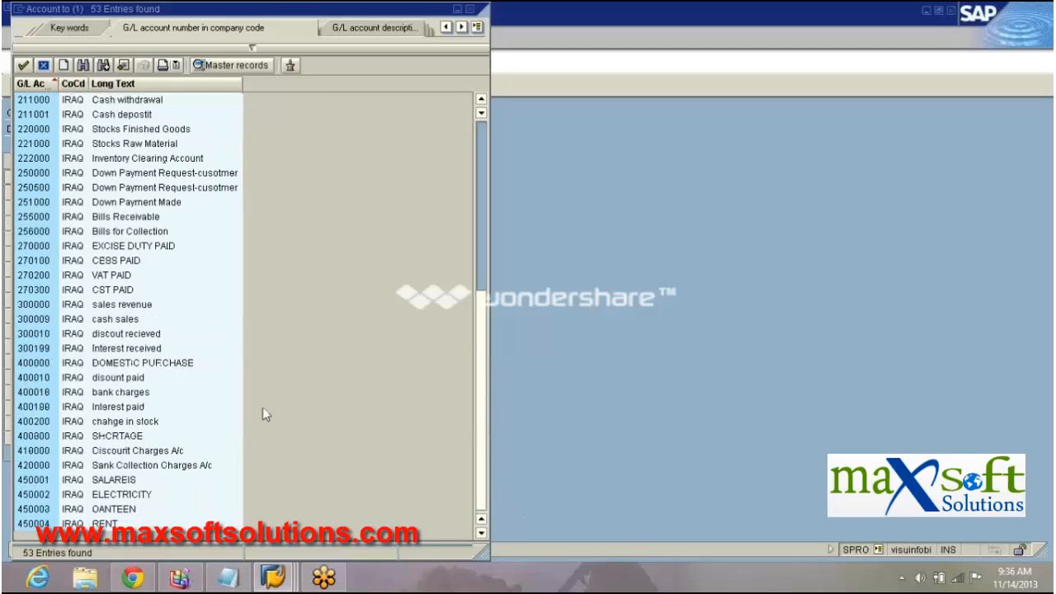
pyautogui.doubleClick(37, 349)
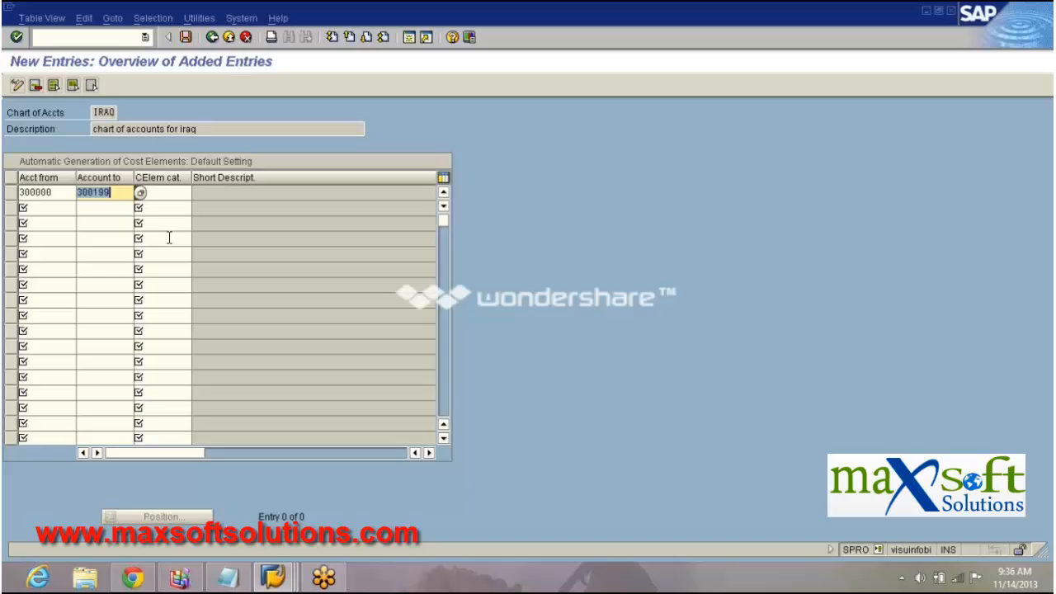
pyautogui.click(181, 195)
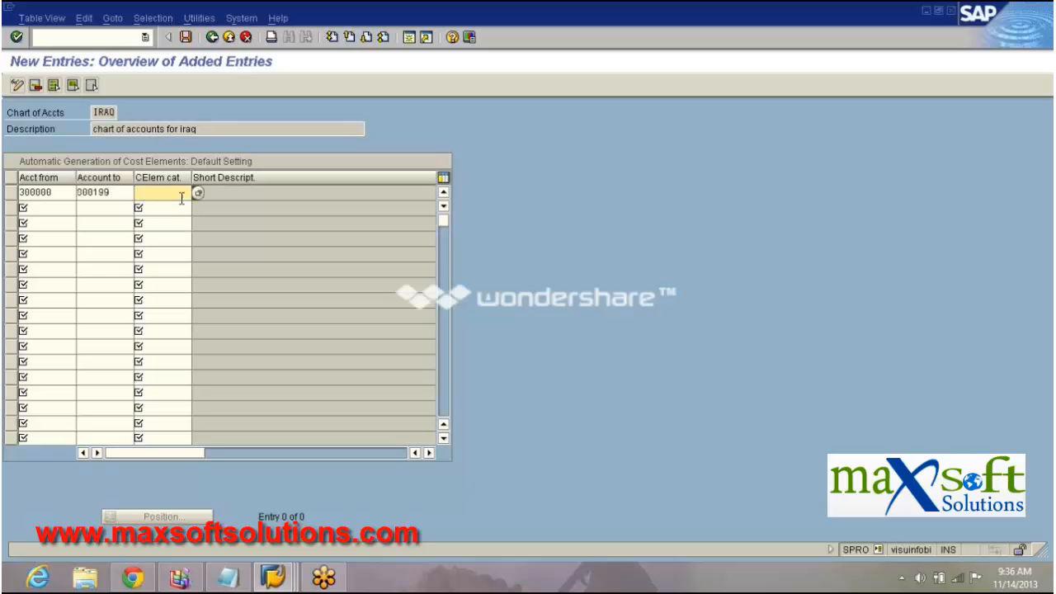
# Step: Set the first entry's end account to 300000
pyautogui.click(123, 193)
pyautogui.press('BackSpace')
pyautogui.press('BackSpace')
pyautogui.press('BackSpace')
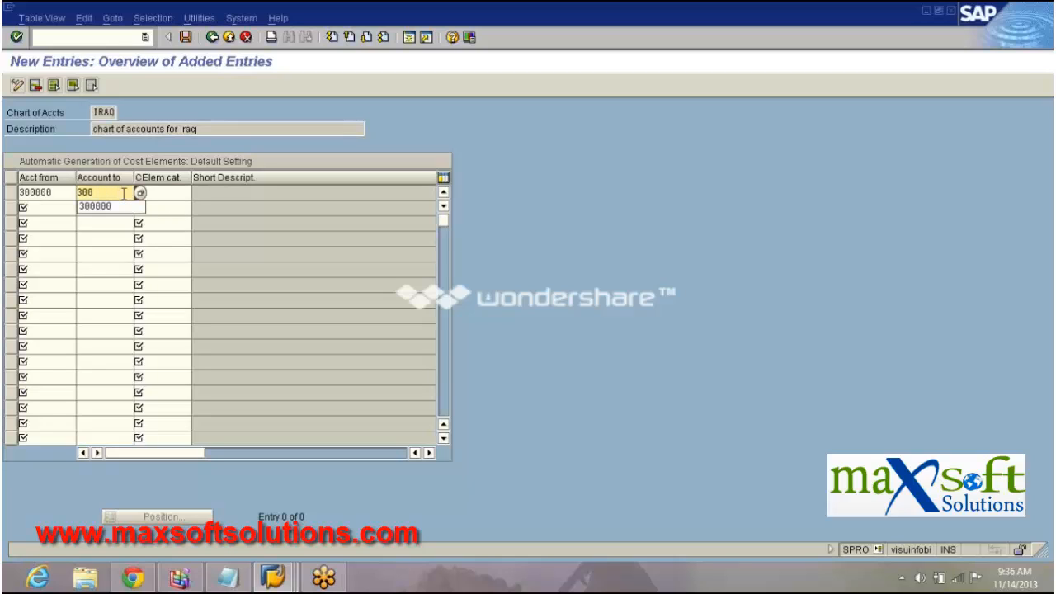
pyautogui.click(123, 207)
pyautogui.click(59, 209)
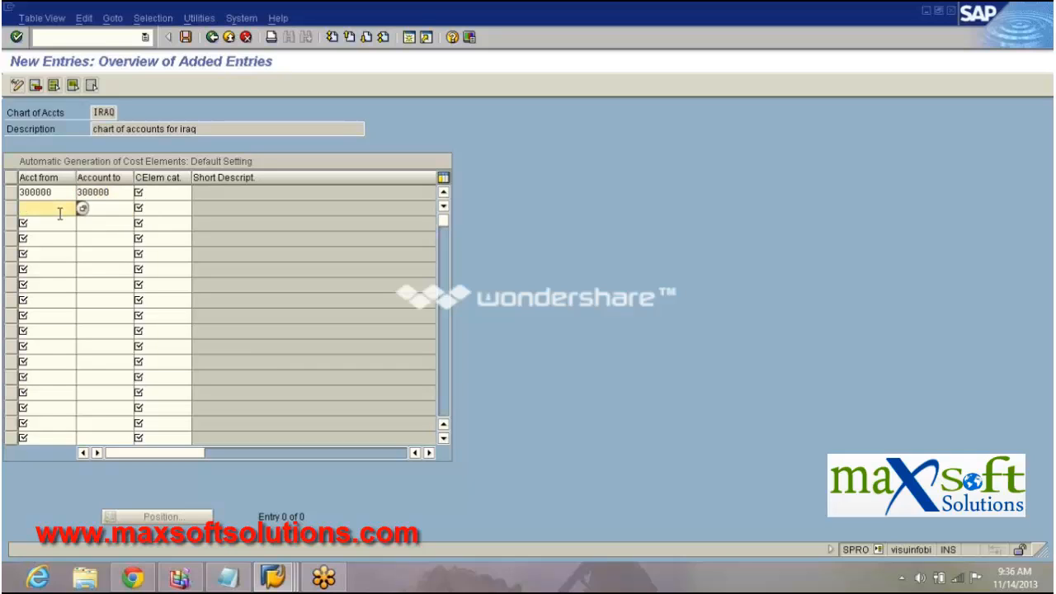
# Step: Look up the IRAQ G/L accounts and choose 300009 cash sales as the second entry's starting account
pyautogui.press('Return')
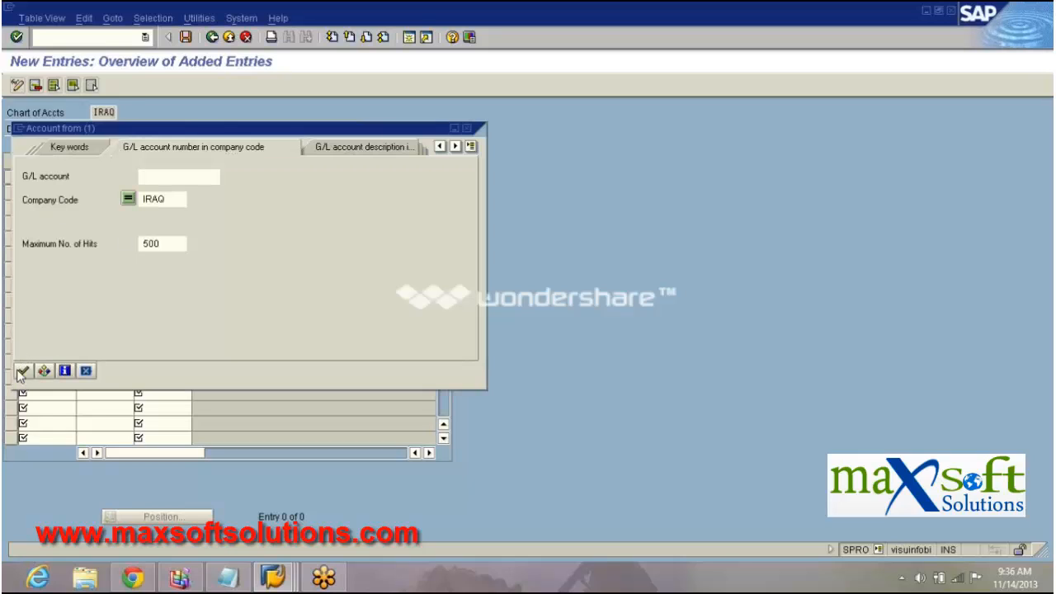
pyautogui.click(19, 370)
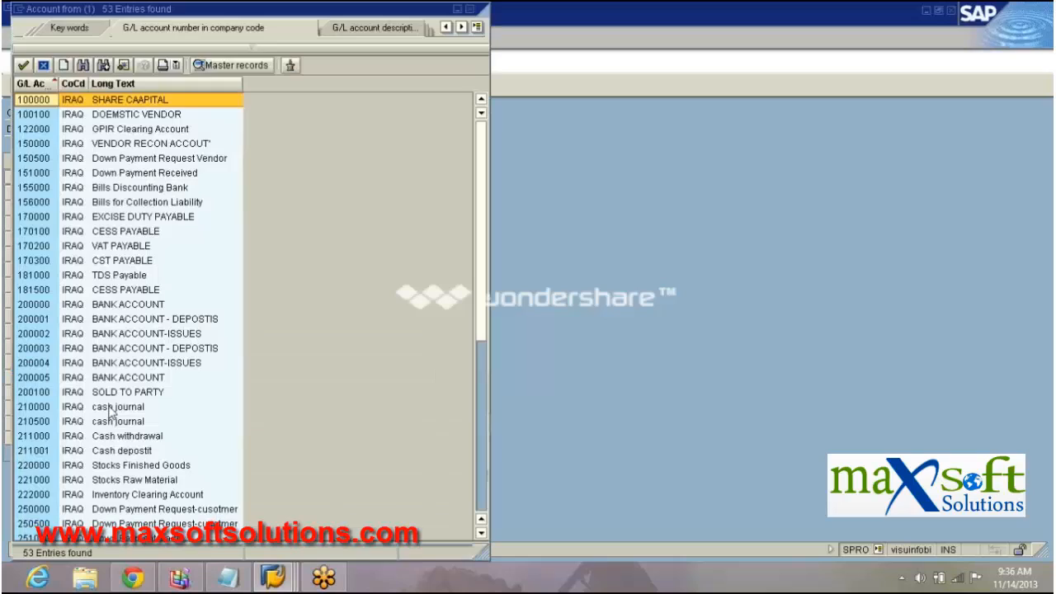
pyautogui.click(483, 480)
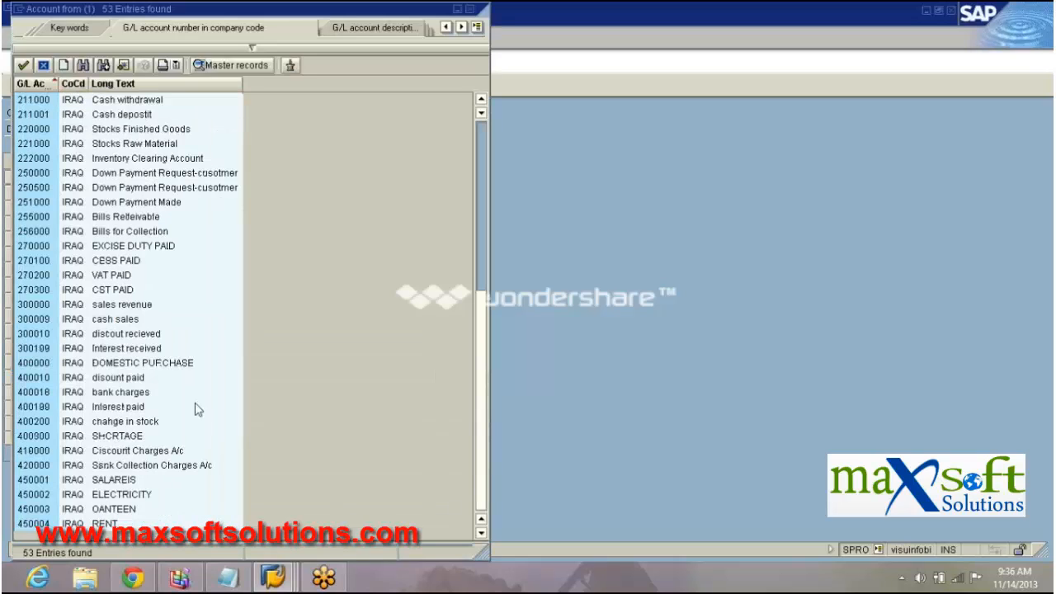
pyautogui.doubleClick(47, 320)
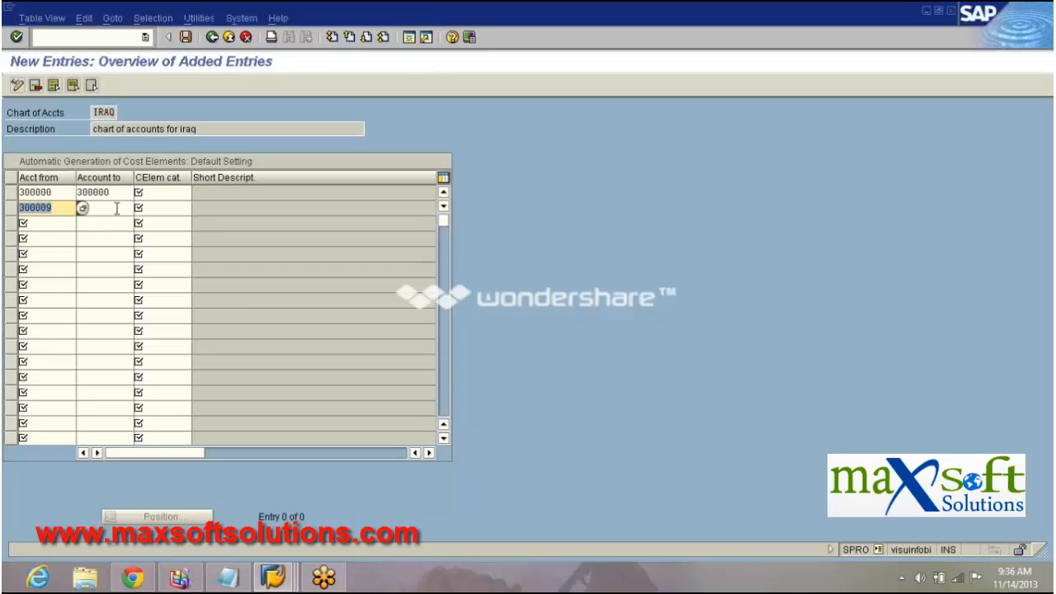
# Step: Set the first entry's end account to 300009
pyautogui.click(106, 207)
pyautogui.click(113, 192)
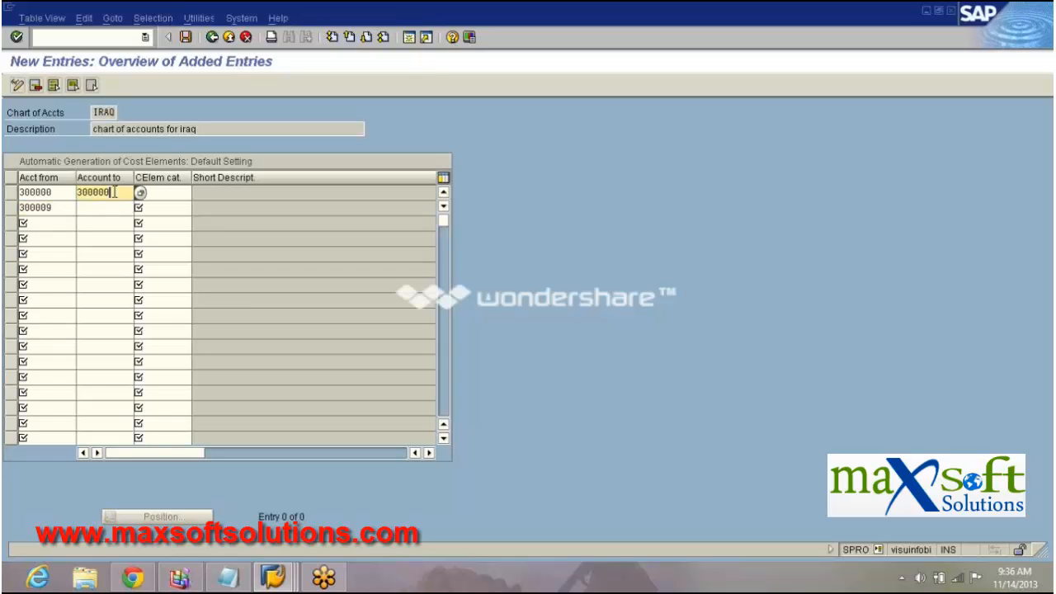
pyautogui.press('BackSpace')
pyautogui.write('9')
pyautogui.click(62, 192)
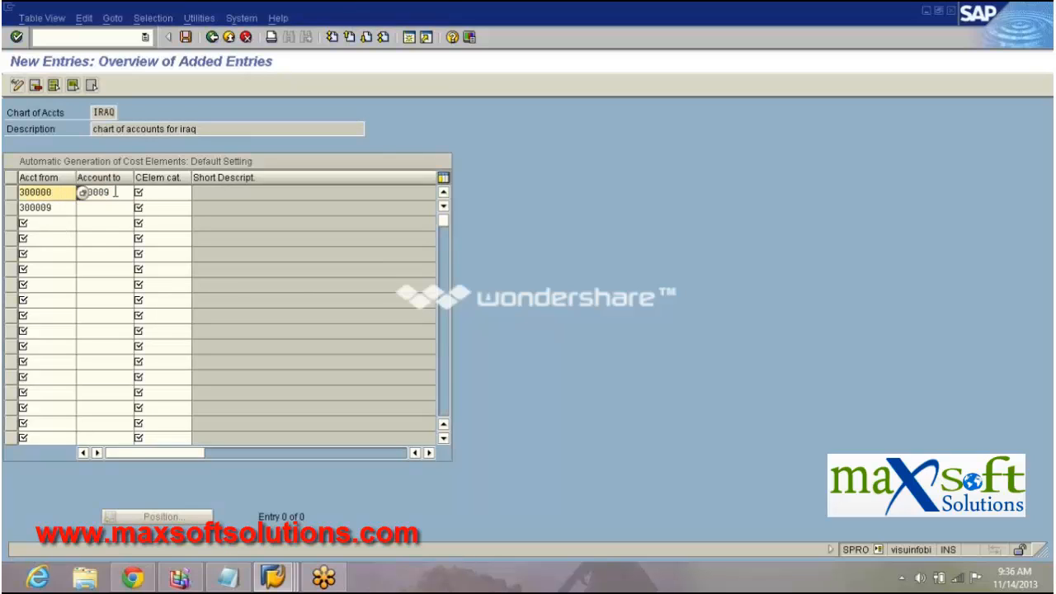
pyautogui.click(116, 191)
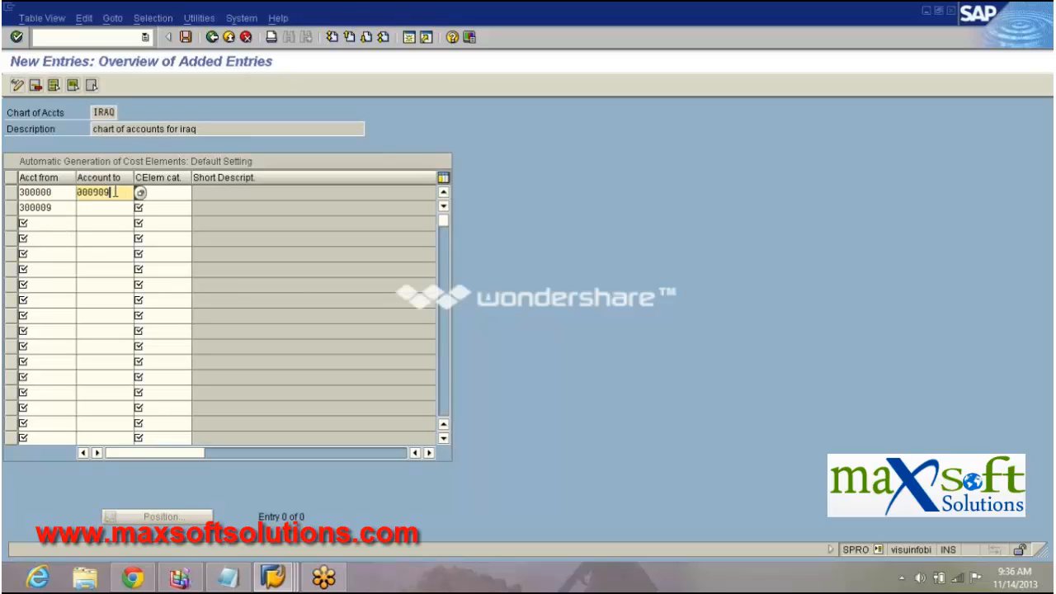
# Step: Look up the cost element categories and choose 11 Revenues for the first entry
pyautogui.click(180, 191)
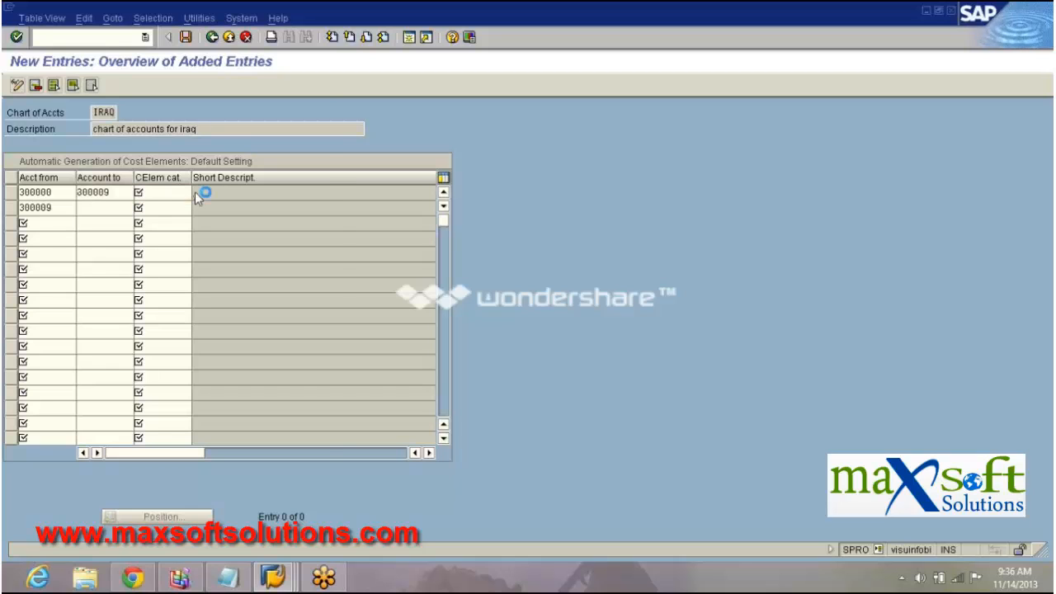
pyautogui.click(196, 193)
pyautogui.moveTo(157, 112); pyautogui.dragTo(498, 62)
pyautogui.click(385, 160)
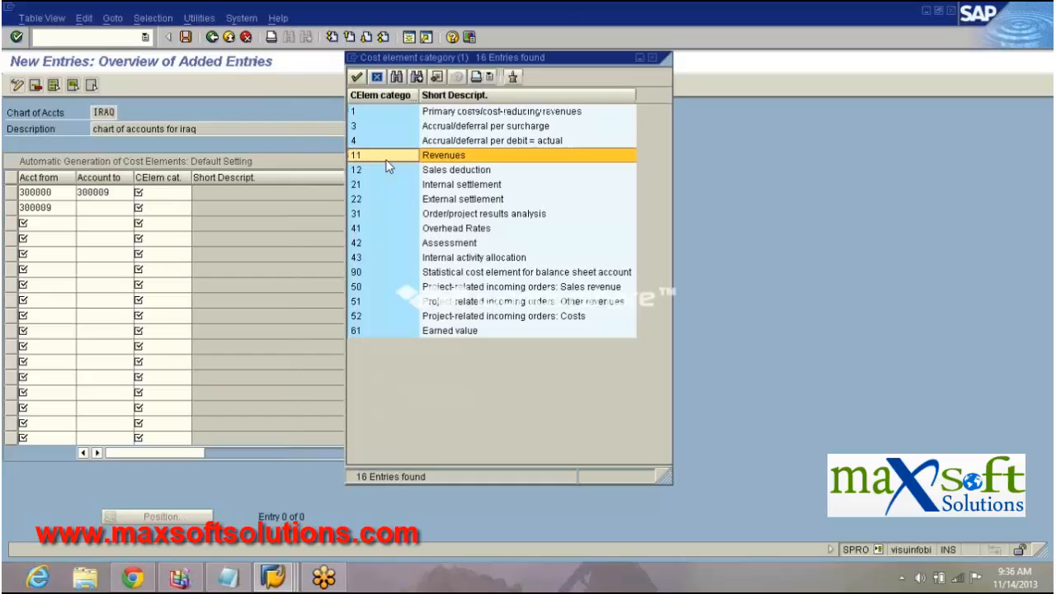
pyautogui.doubleClick(387, 161)
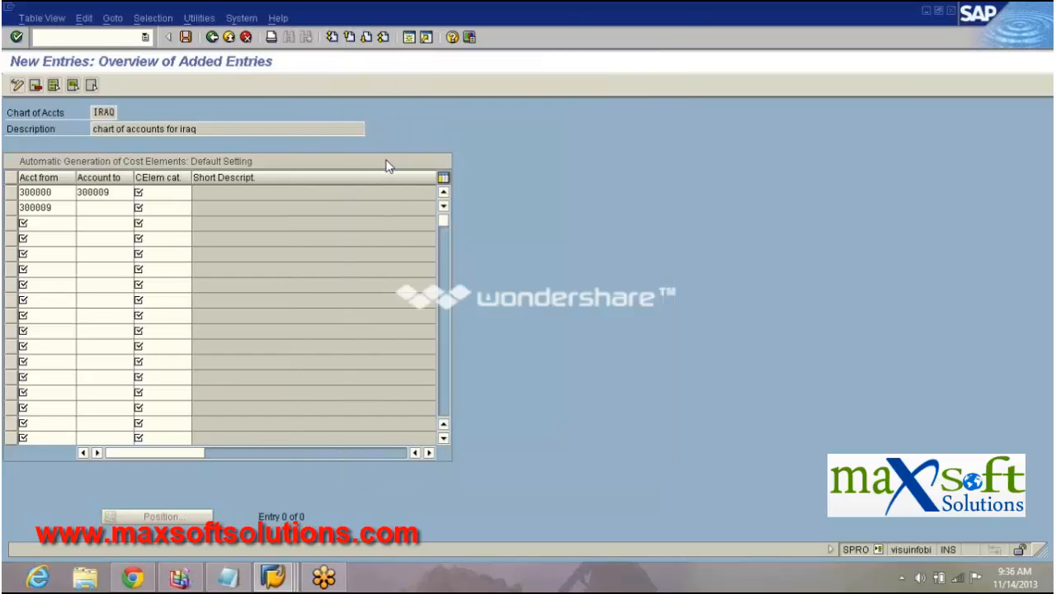
# Step: Look up the IRAQ G/L accounts matching 3*, cancel the lookup and clear the second entry's starting account
pyautogui.click(71, 208)
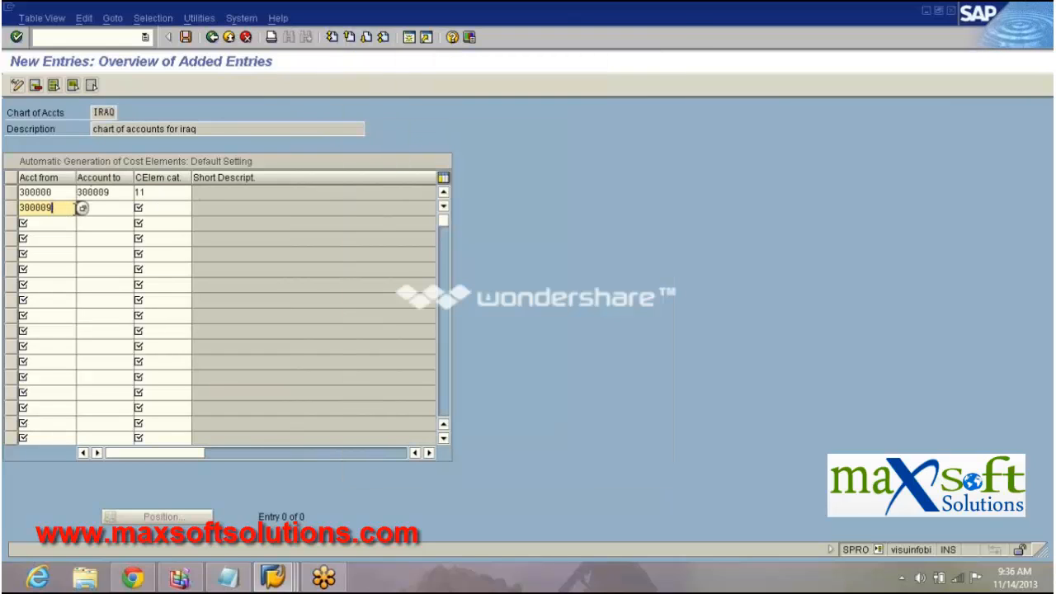
pyautogui.click(81, 208)
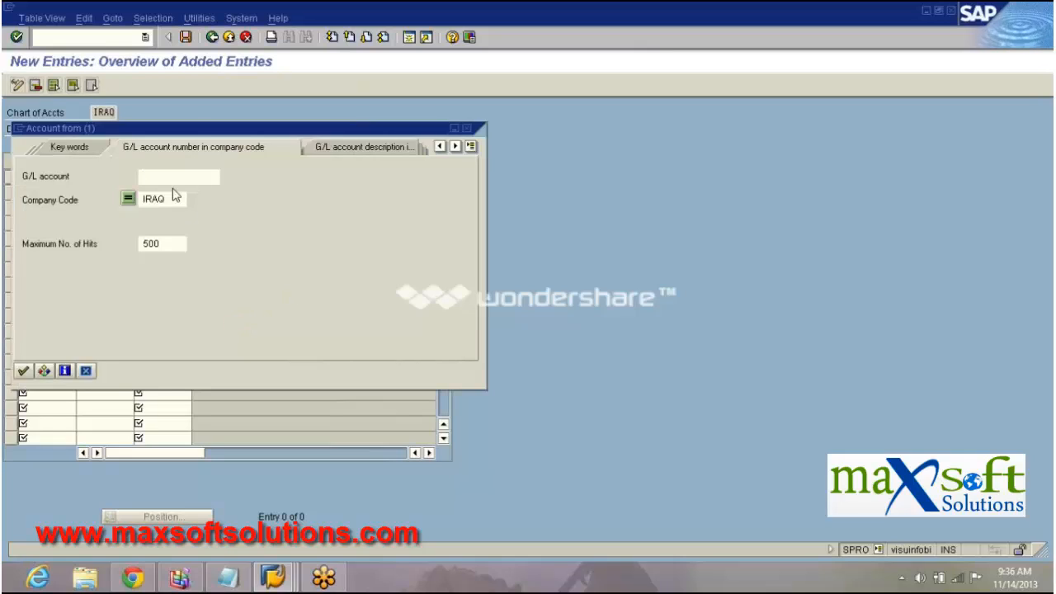
pyautogui.write('3*')
pyautogui.click(172, 188)
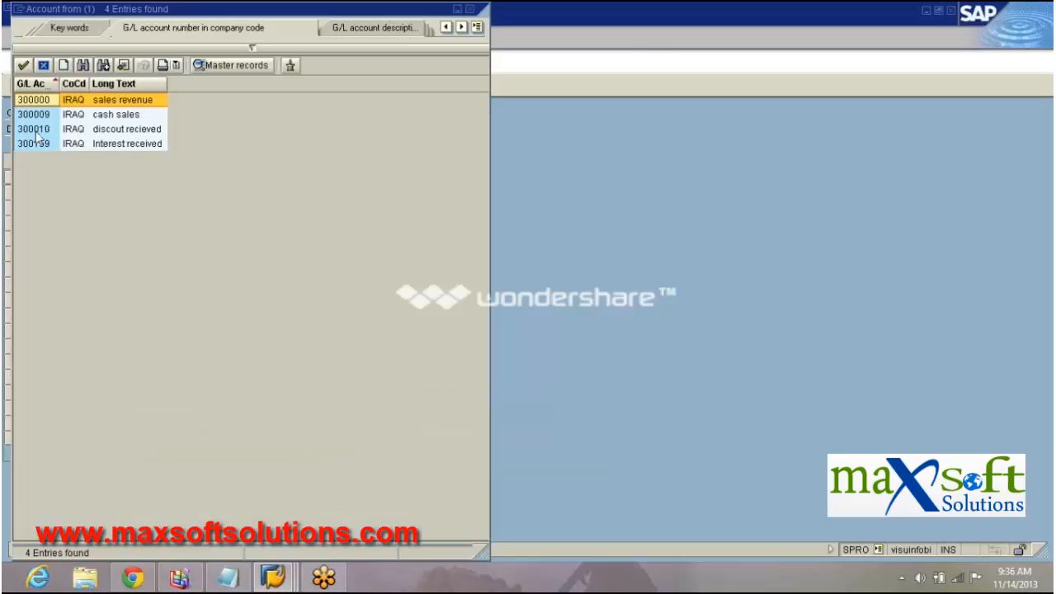
pyautogui.click(36, 130)
pyautogui.click(34, 144)
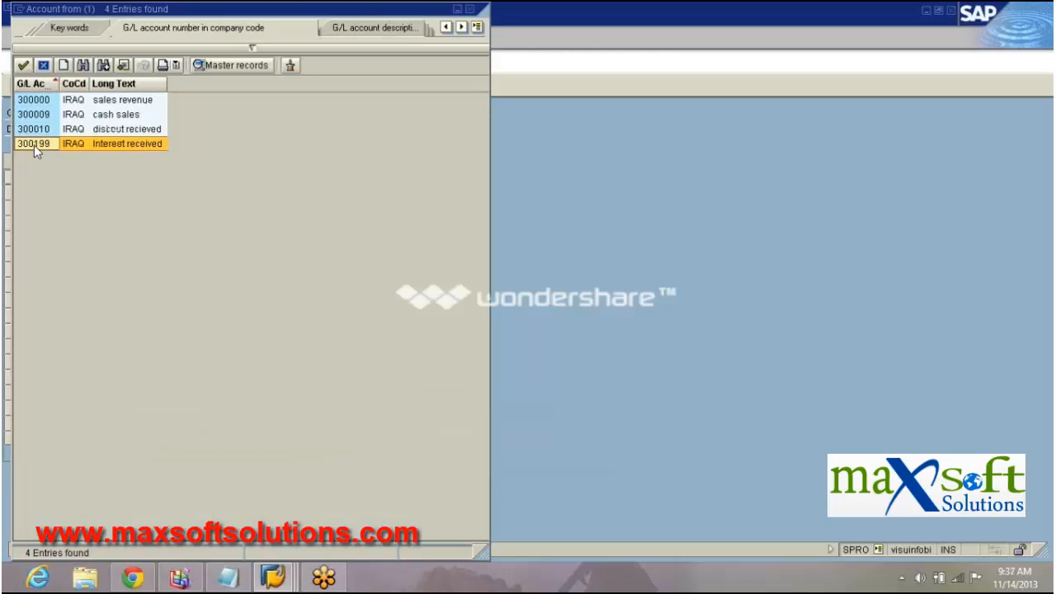
pyautogui.click(29, 135)
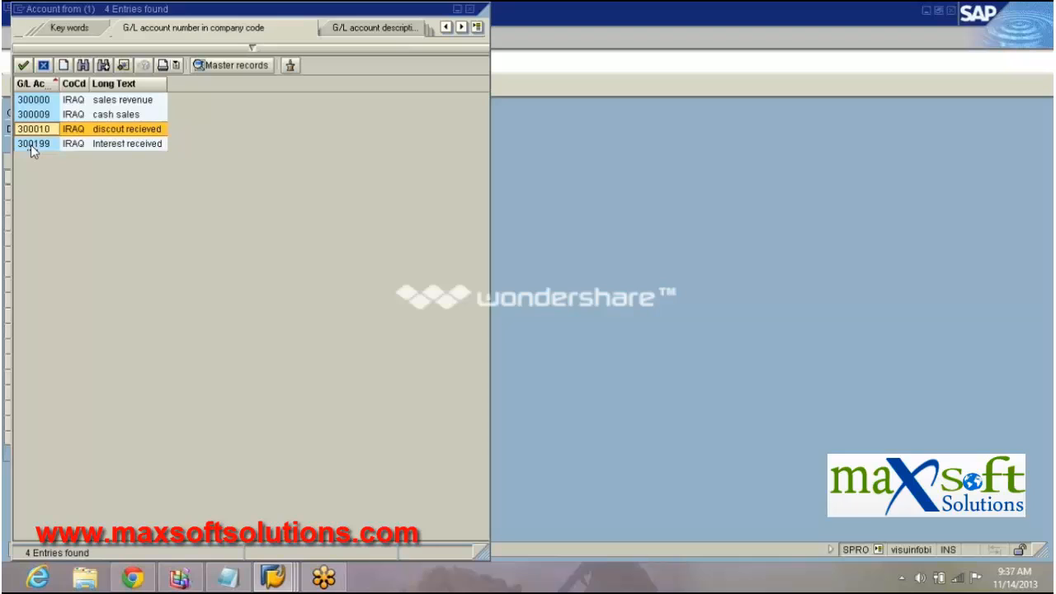
pyautogui.click(45, 66)
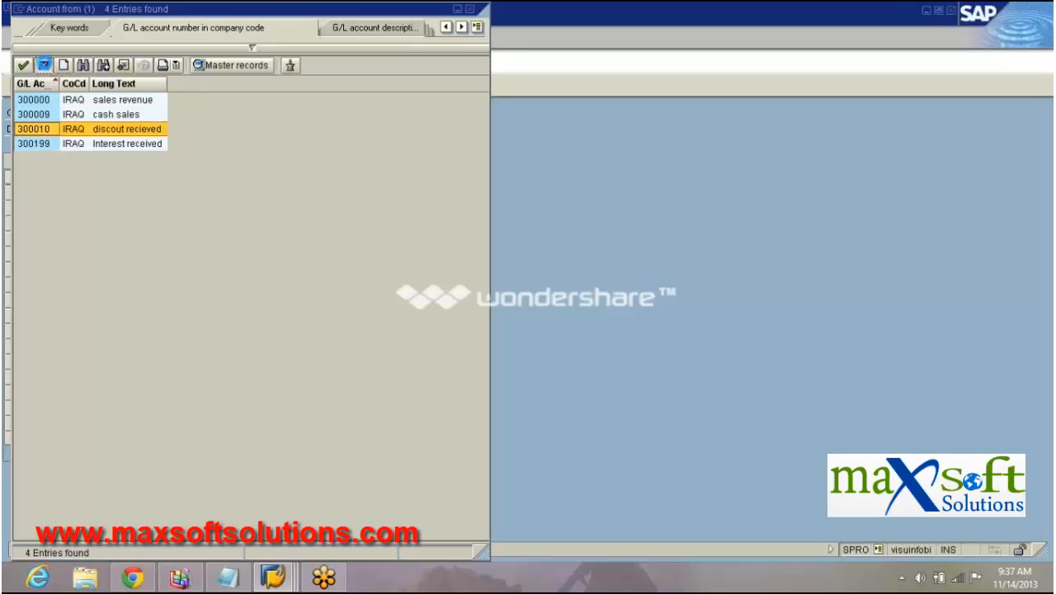
pyautogui.press('BackSpace')
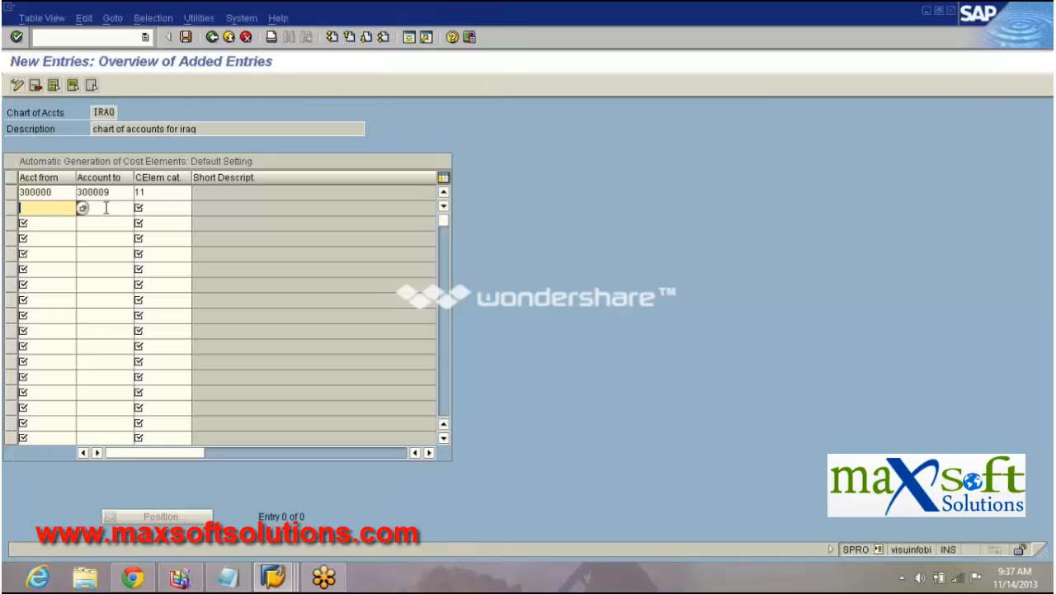
# Step: Look up accounts matching 3*, choose 300199 Interest received as the first entry's end account and set its cost element category to 11
pyautogui.click(112, 206)
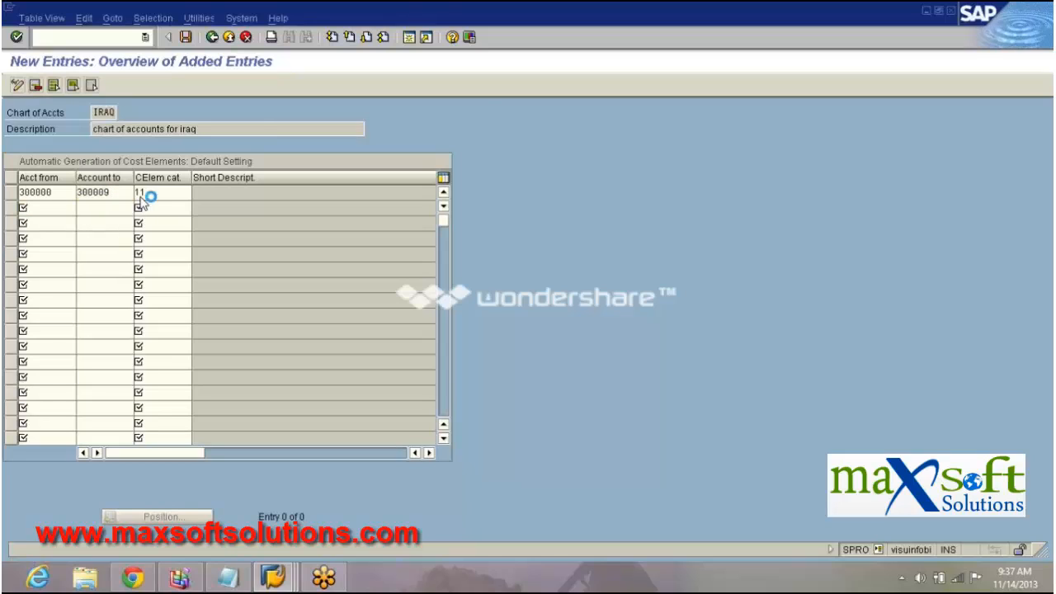
pyautogui.click(141, 205)
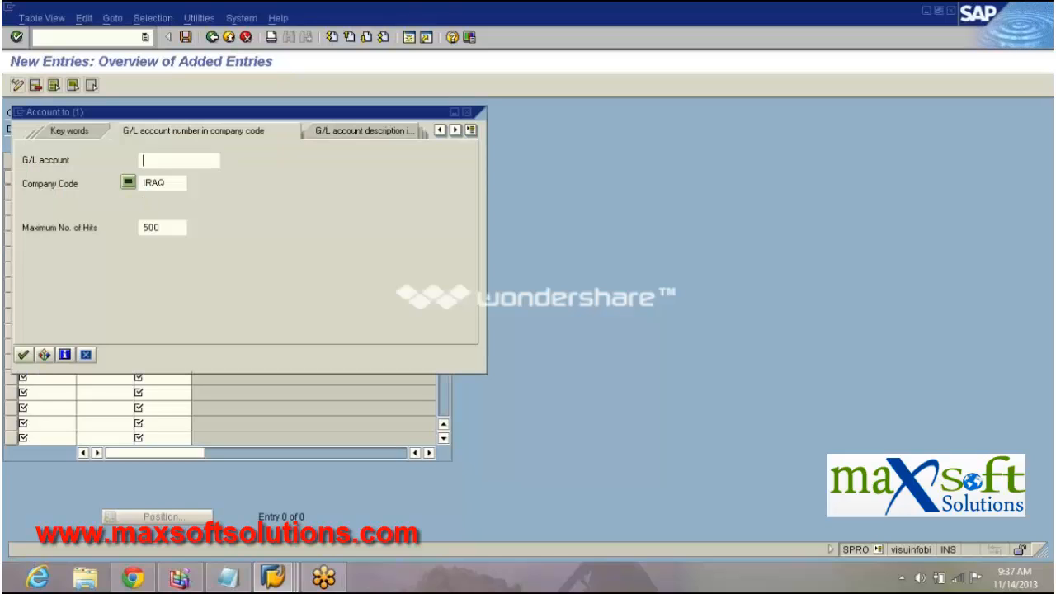
pyautogui.write('3*')
pyautogui.press('Return')
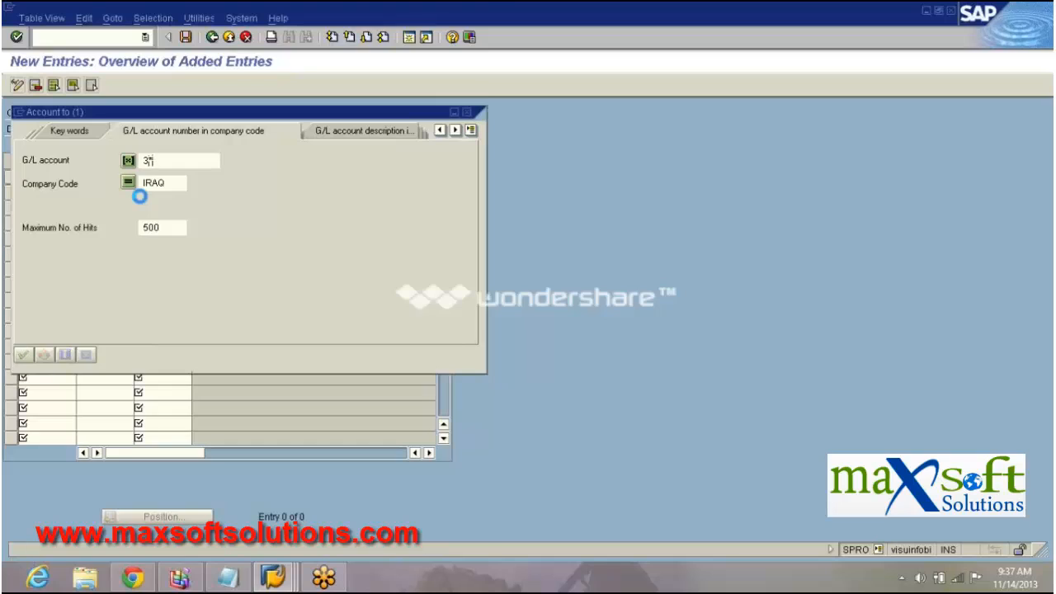
pyautogui.doubleClick(47, 143)
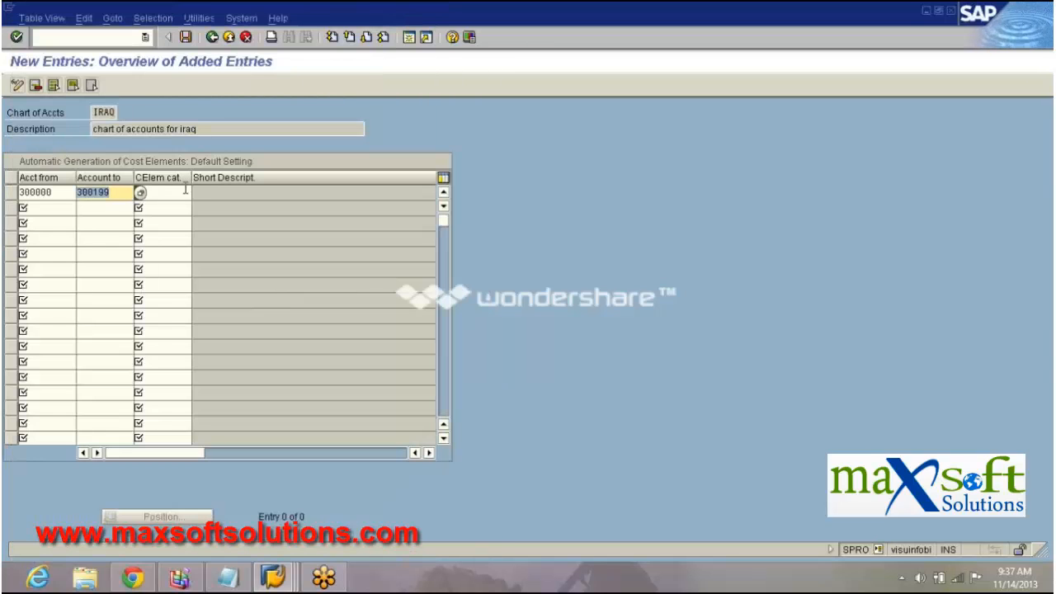
pyautogui.write('11')
pyautogui.press('Return')
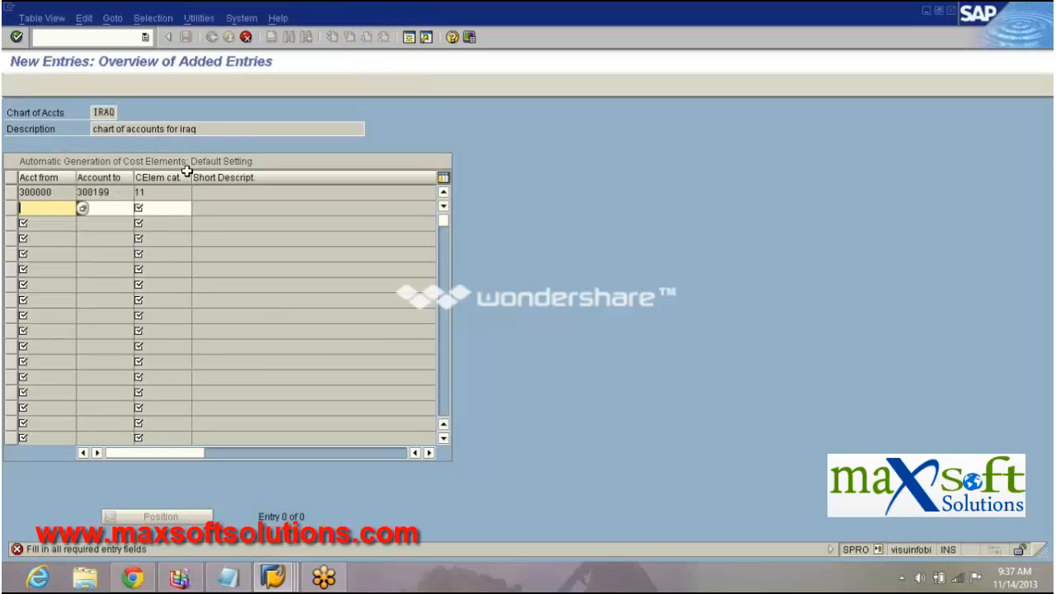
# Step: Cancel the pending maintenance and save the 300000 to 300199 range with category 11 to the proposed customizing request
pyautogui.click(245, 37)
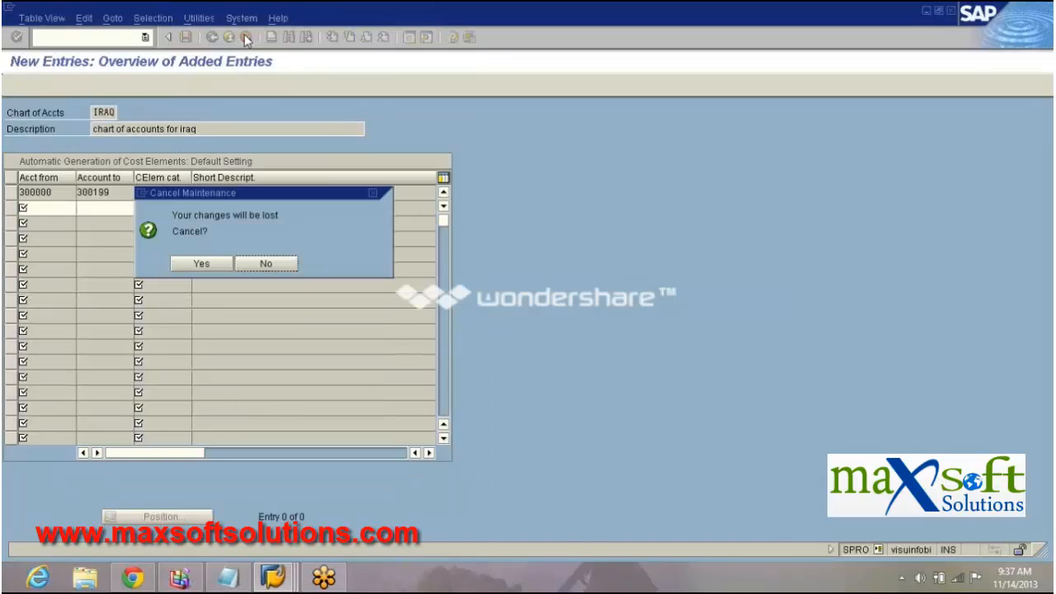
pyautogui.click(206, 263)
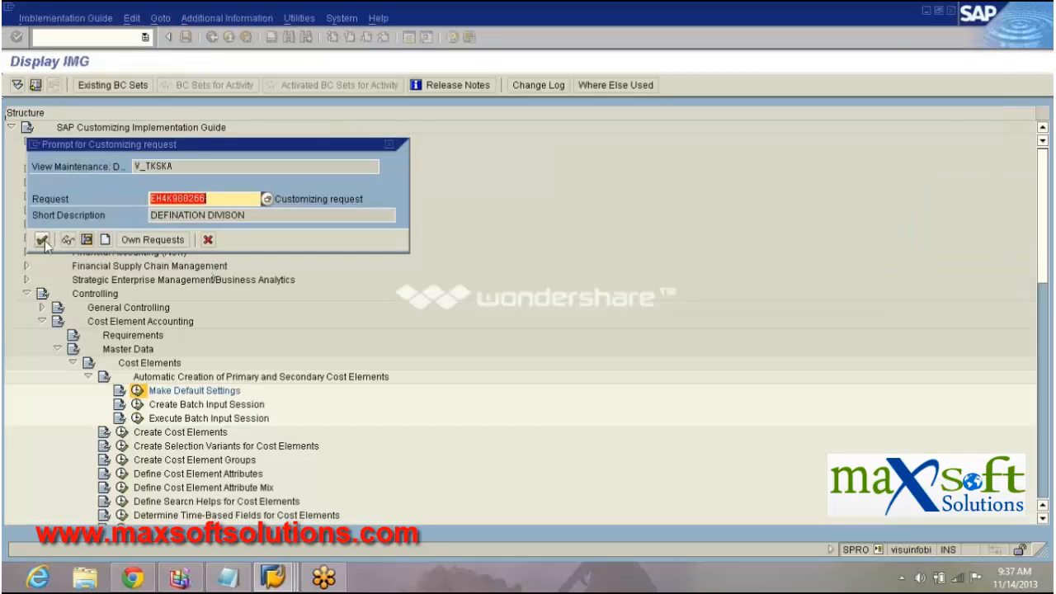
pyautogui.click(41, 240)
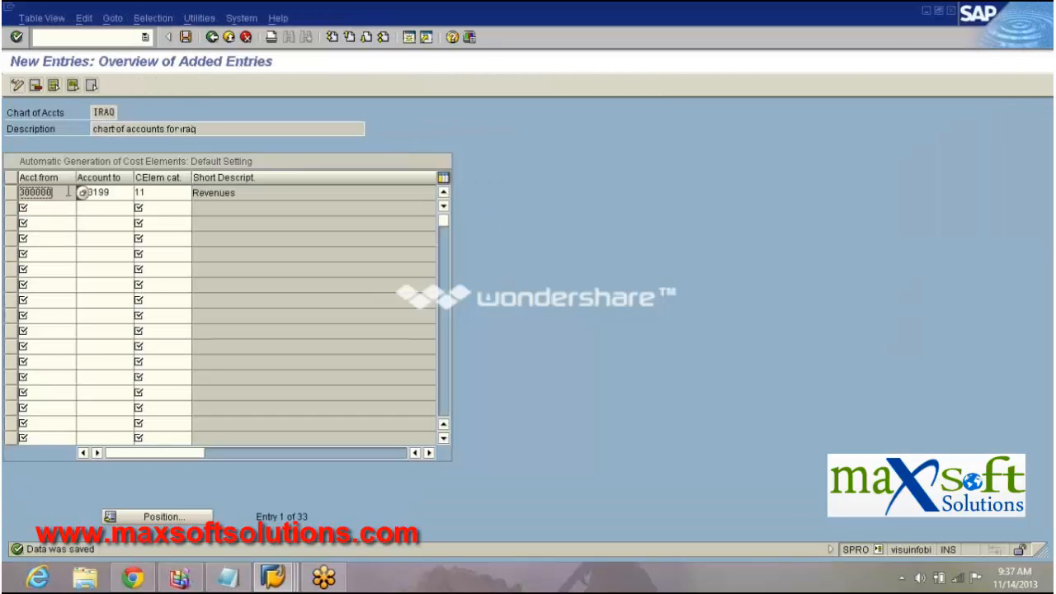
# Step: Check the saved revenue entry's account range and category, save again and return to the implementation guide
pyautogui.click(117, 192)
pyautogui.click(117, 193)
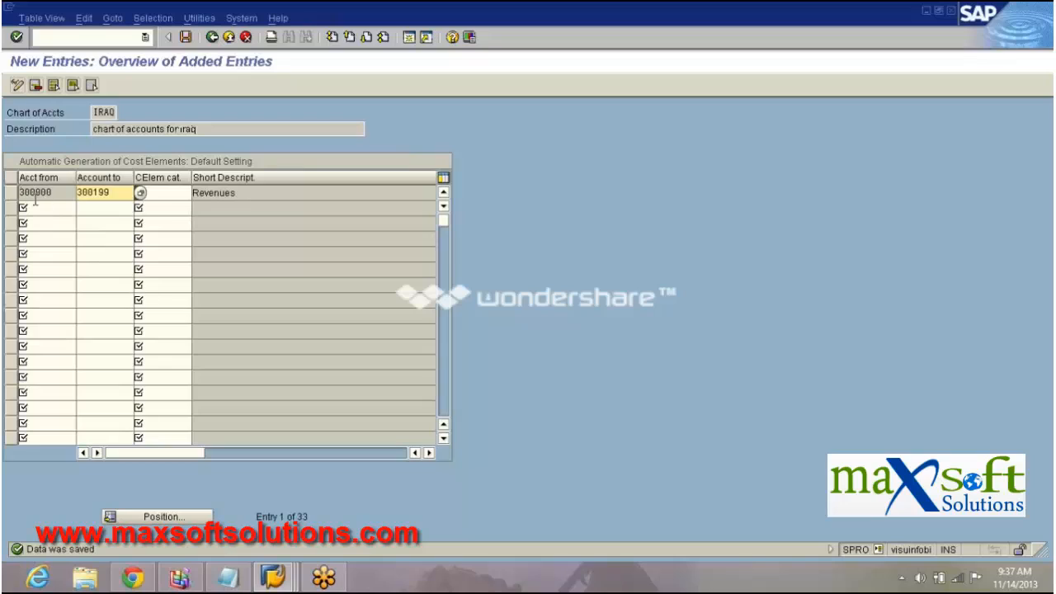
pyautogui.click(36, 198)
pyautogui.click(115, 191)
pyautogui.click(165, 194)
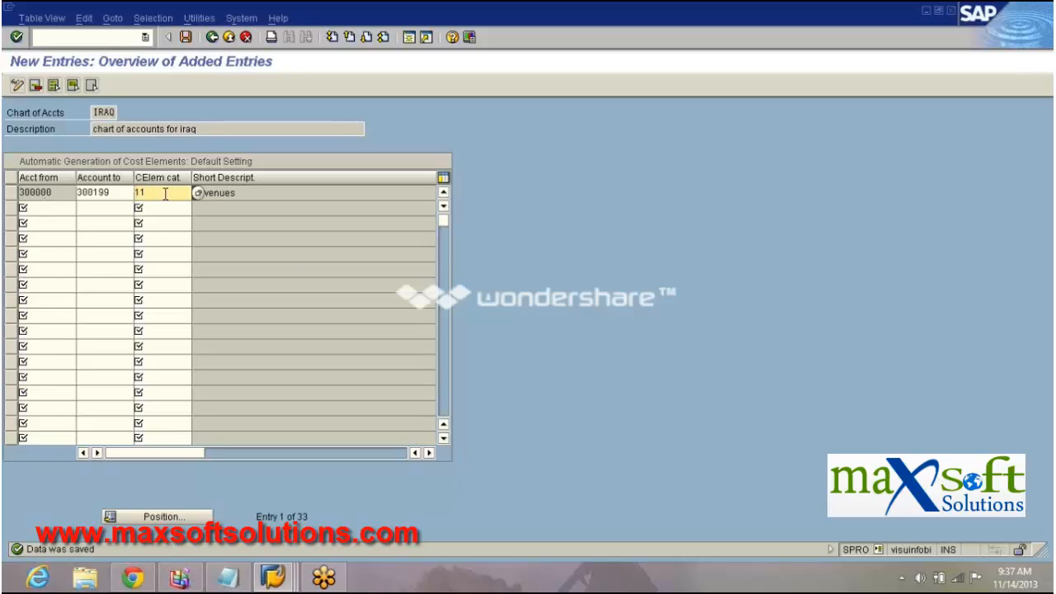
pyautogui.click(187, 38)
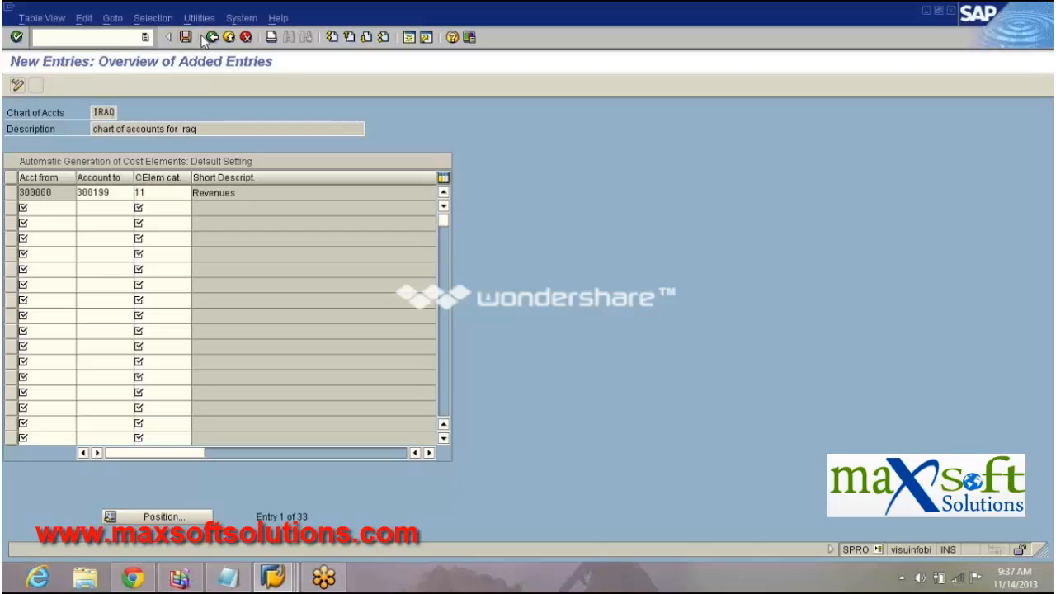
pyautogui.click(211, 37)
pyautogui.click(211, 37)
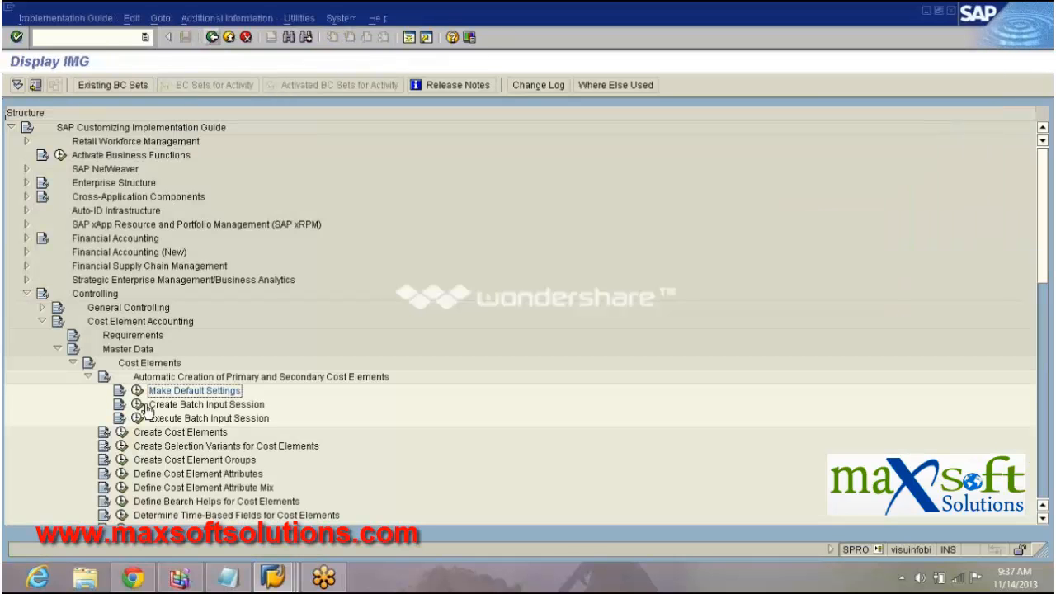
# Step: Open Create Batch Input Session for controlling area IRAQ and check the validity dates
pyautogui.click(137, 406)
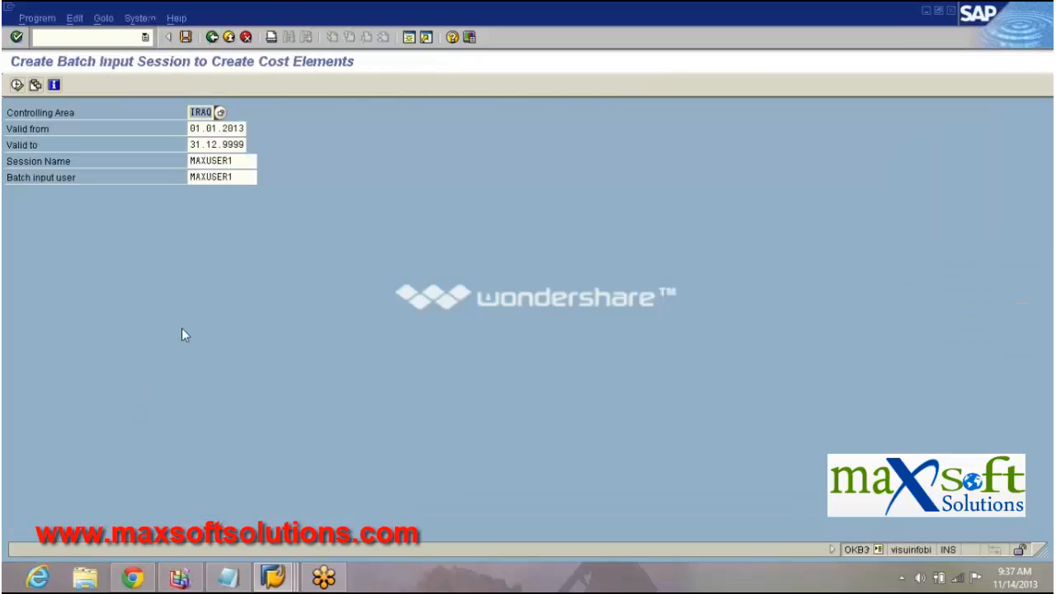
pyautogui.click(49, 128)
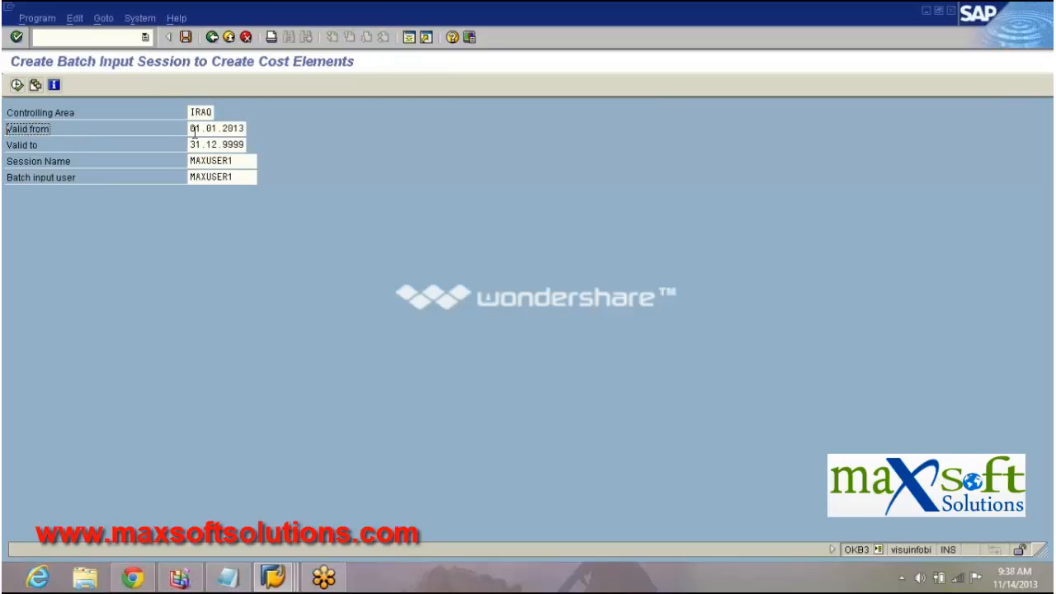
pyautogui.click(193, 128)
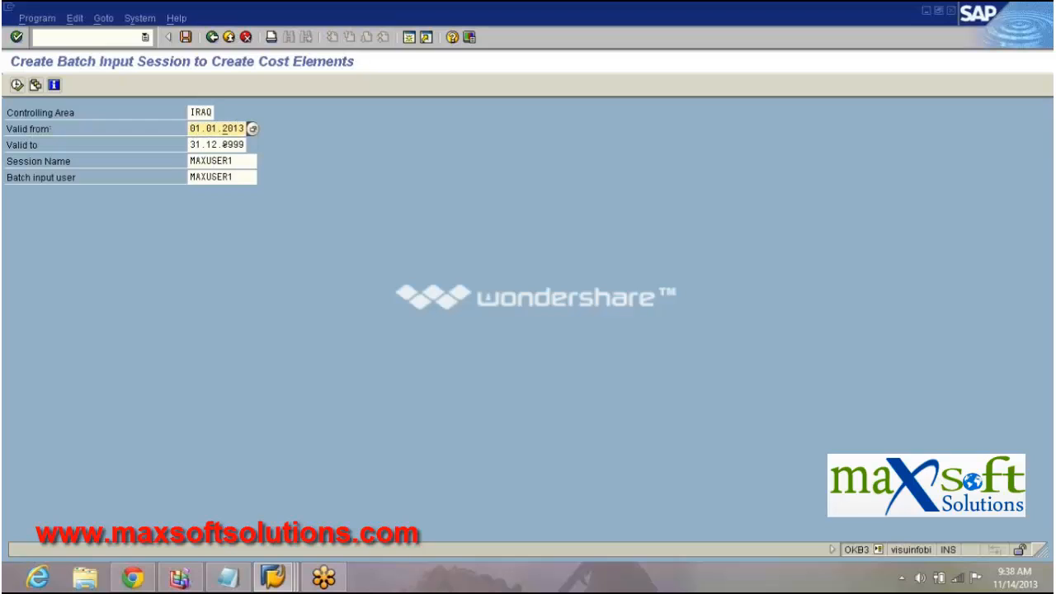
pyautogui.click(207, 144)
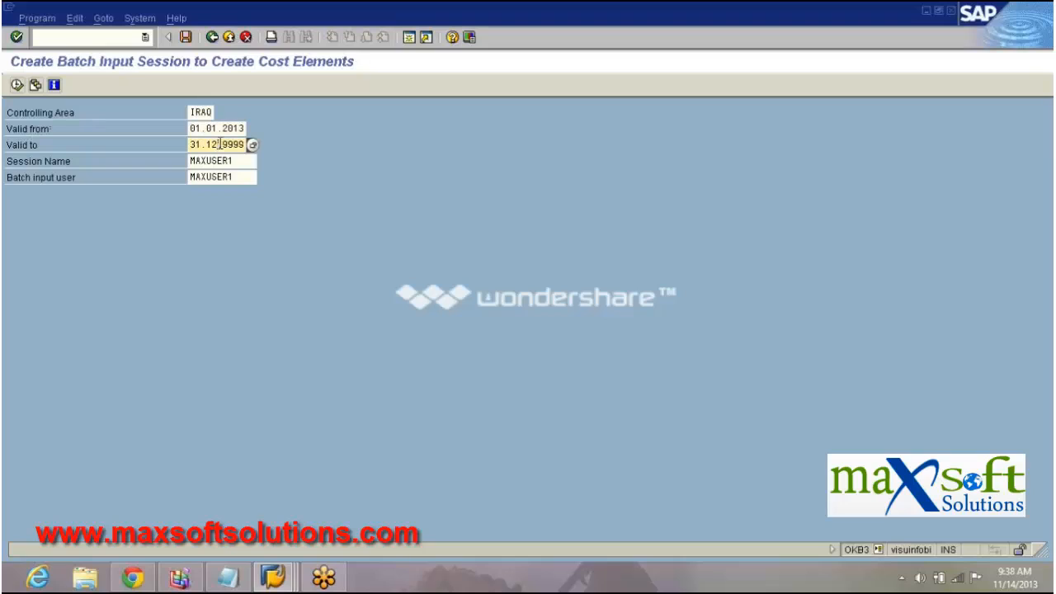
# Step: Replace the session name with IRQACE and execute the batch input session creation for the cost elements
pyautogui.click(248, 161)
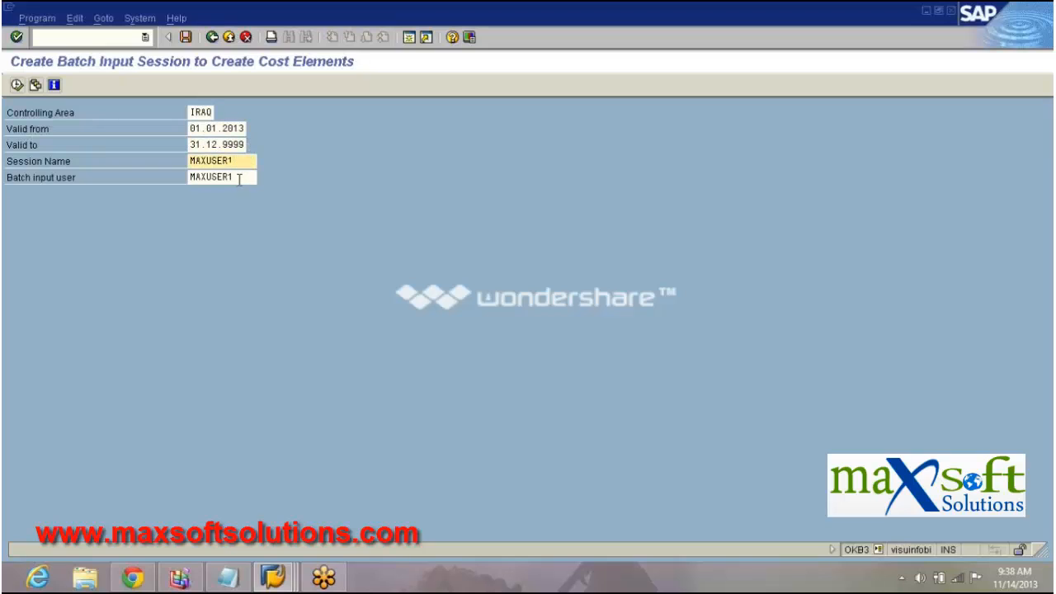
pyautogui.press('BackSpace')
pyautogui.press('BackSpace')
pyautogui.press('BackSpace')
pyautogui.press('BackSpace')
pyautogui.press('BackSpace')
pyautogui.press('BackSpace')
pyautogui.press('BackSpace')
pyautogui.press('BackSpace')
pyautogui.write('IRQA')
pyautogui.press('BackSpace')
pyautogui.press('BackSpace')
pyautogui.write('OACE')
pyautogui.click(17, 85)
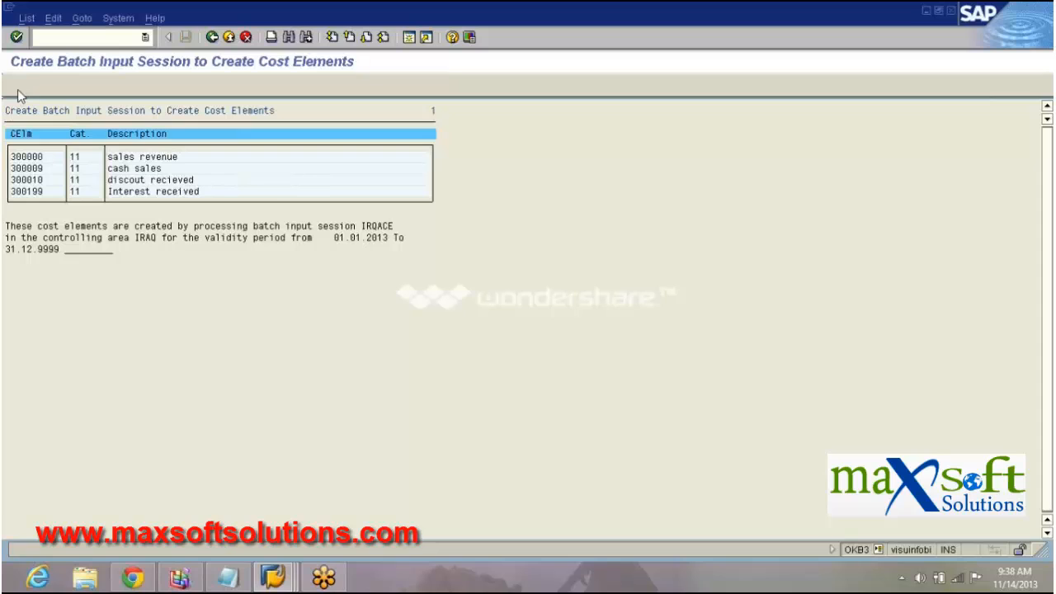
# Step: Review the list of revenue cost elements for the session, return to the implementation guide and open Execute Batch Input Session
pyautogui.moveTo(17, 155); pyautogui.dragTo(150, 226)
pyautogui.click(212, 38)
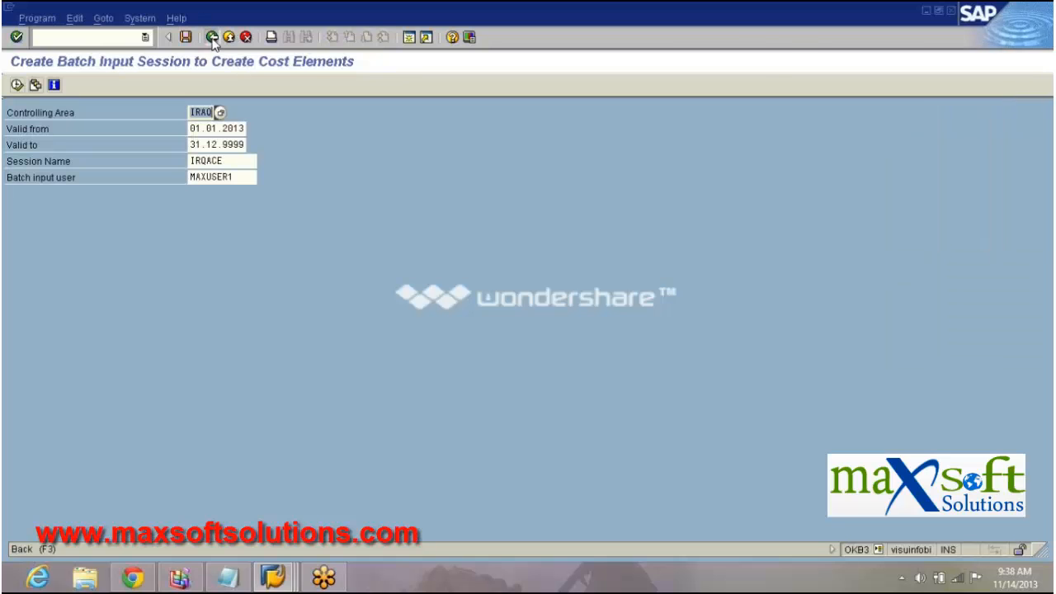
pyautogui.click(212, 37)
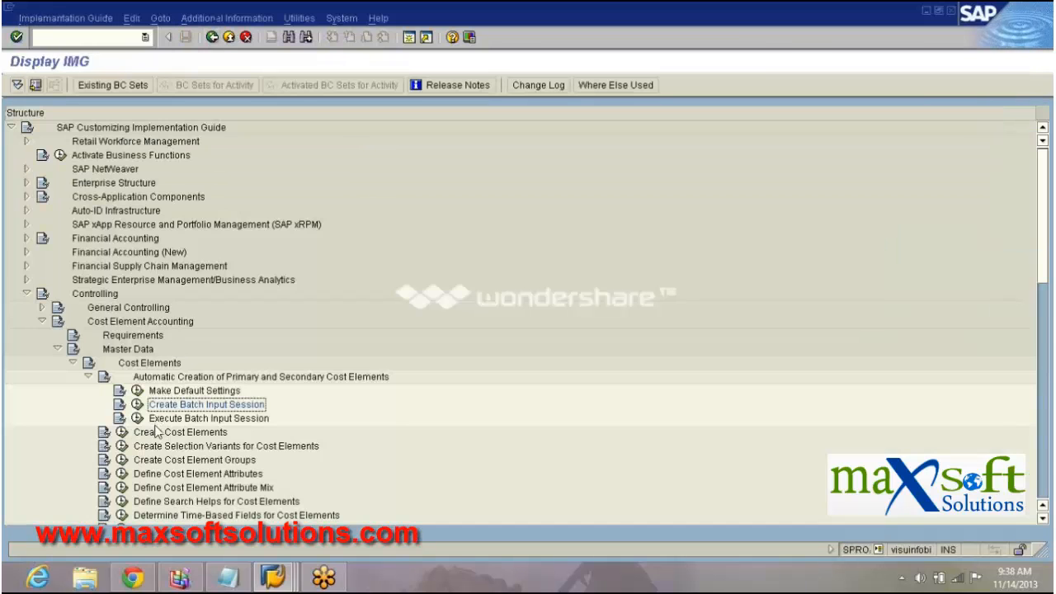
pyautogui.click(137, 418)
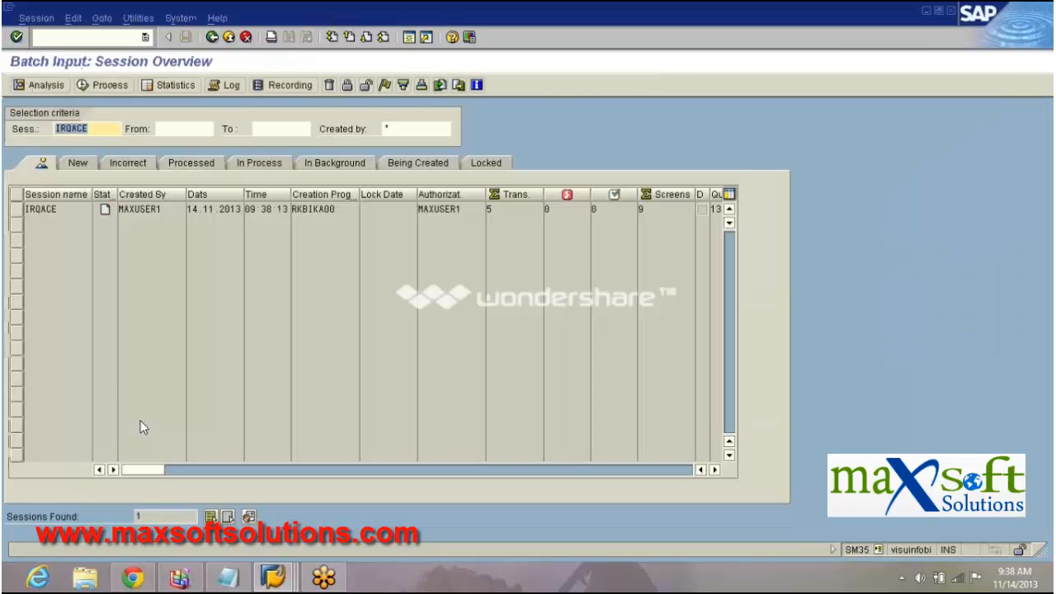
# Step: Select batch input session IRQACE and start processing it in the Process/foreground mode
pyautogui.click(51, 210)
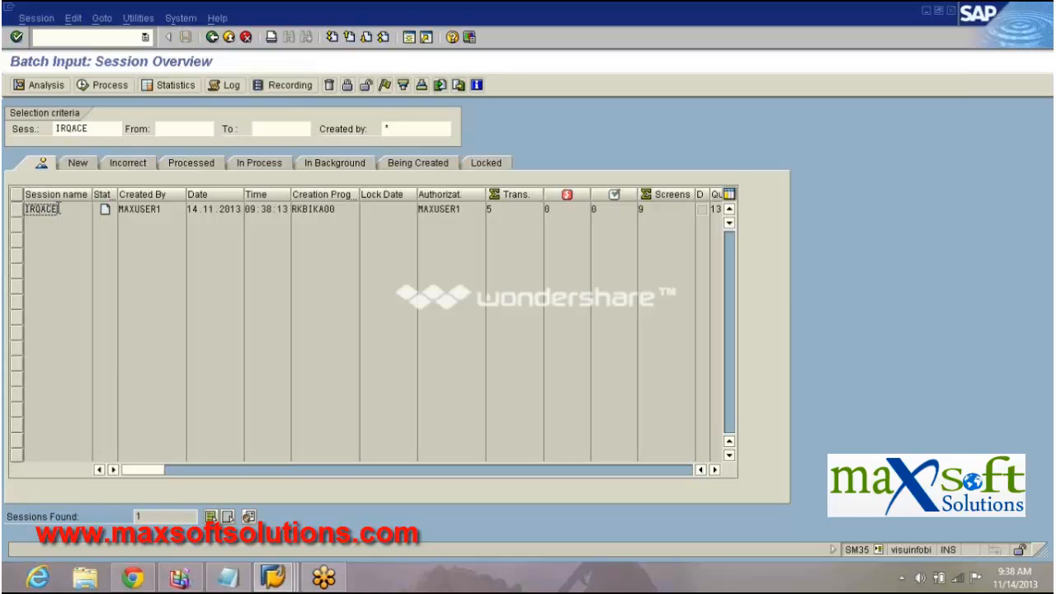
pyautogui.click(17, 210)
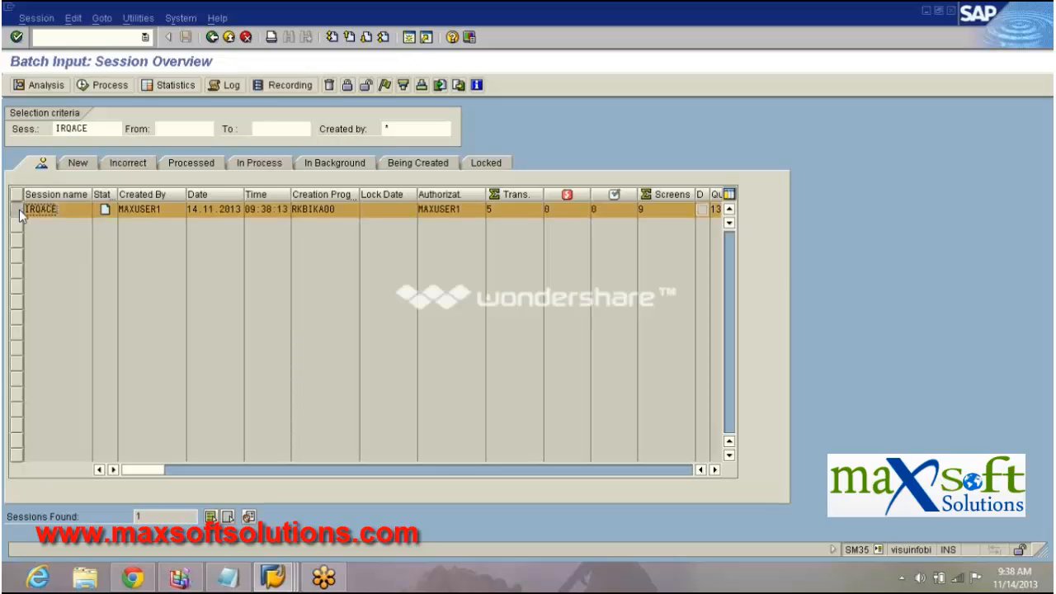
pyautogui.click(116, 89)
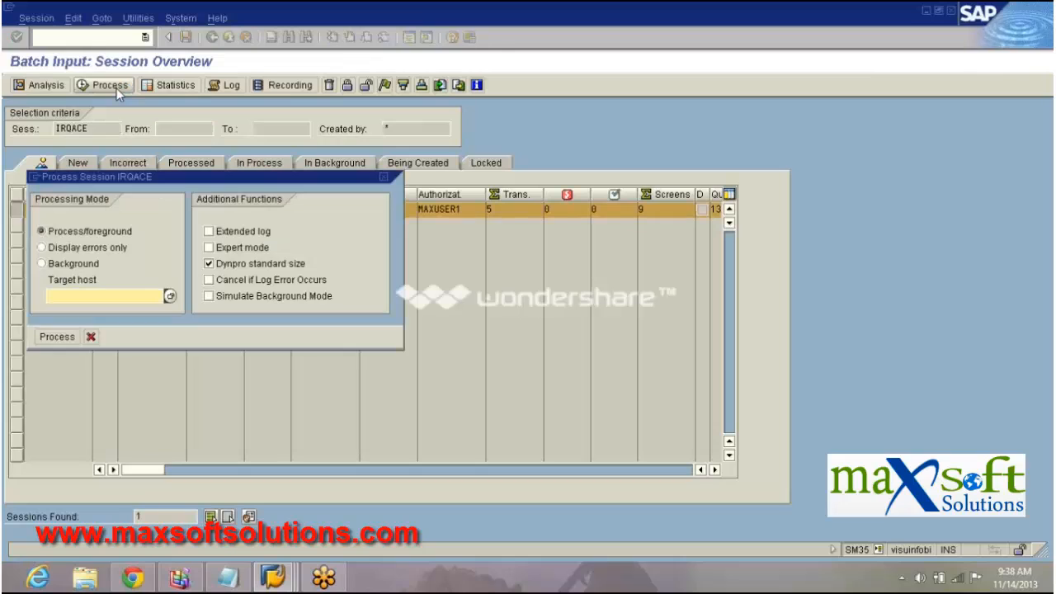
pyautogui.click(82, 248)
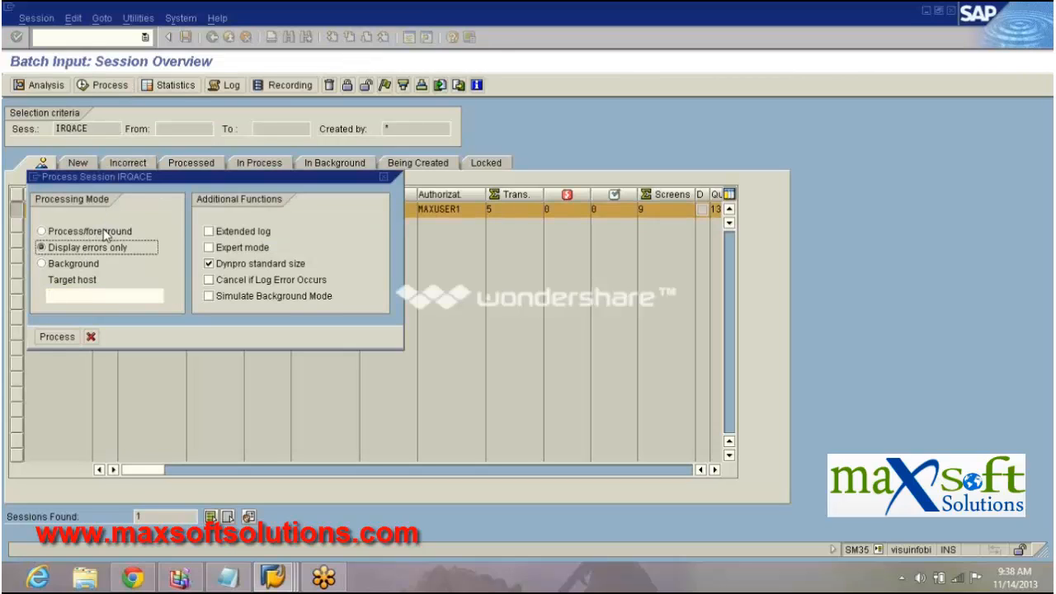
pyautogui.click(104, 234)
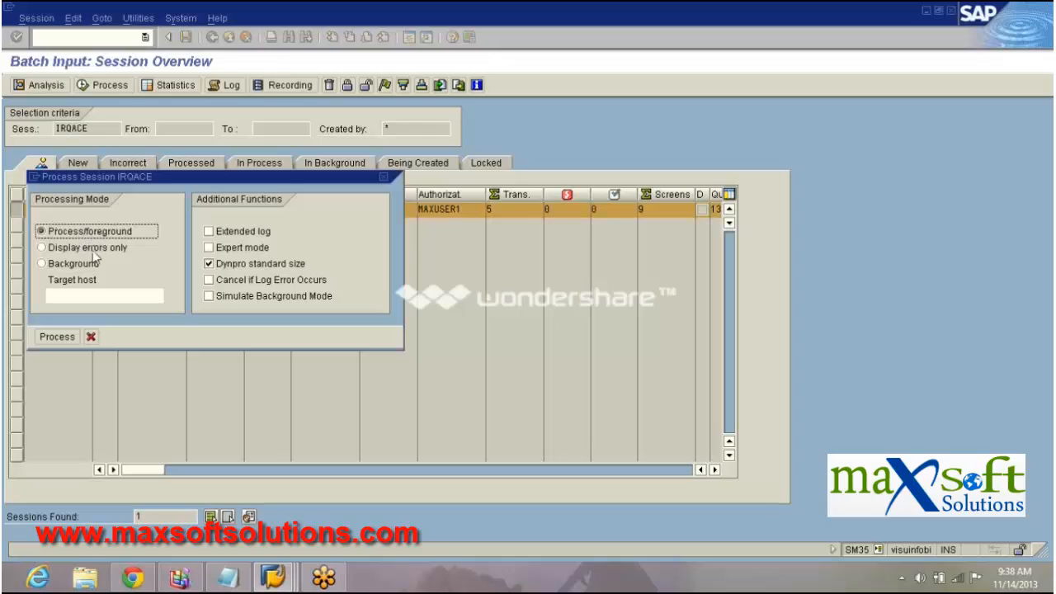
pyautogui.click(57, 338)
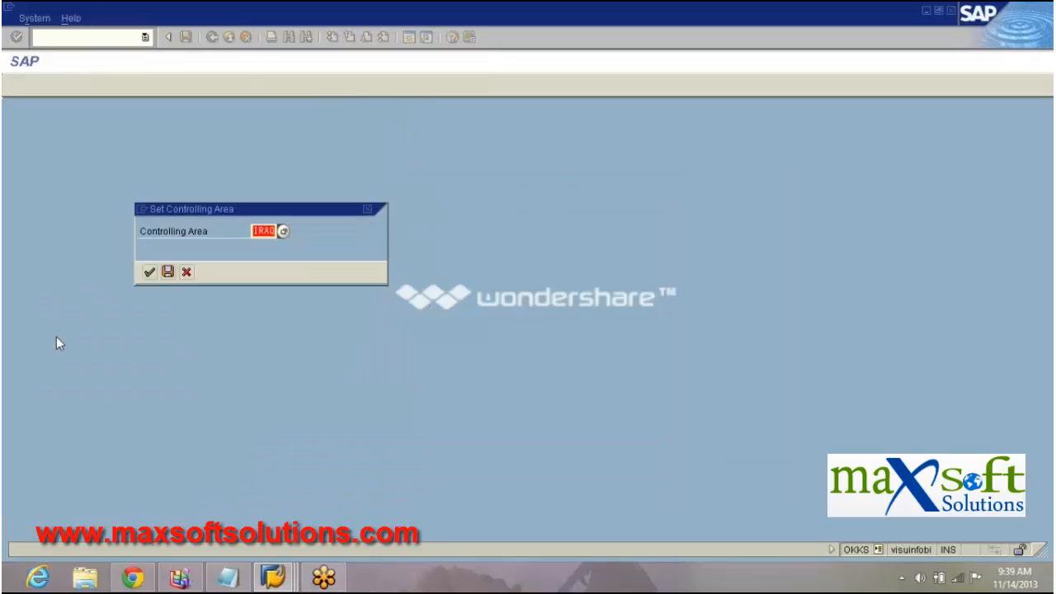
# Step: Confirm controlling area IRAQ and process the session's screens for cost element 300000, sales revenue, checking its category
pyautogui.press('Return')
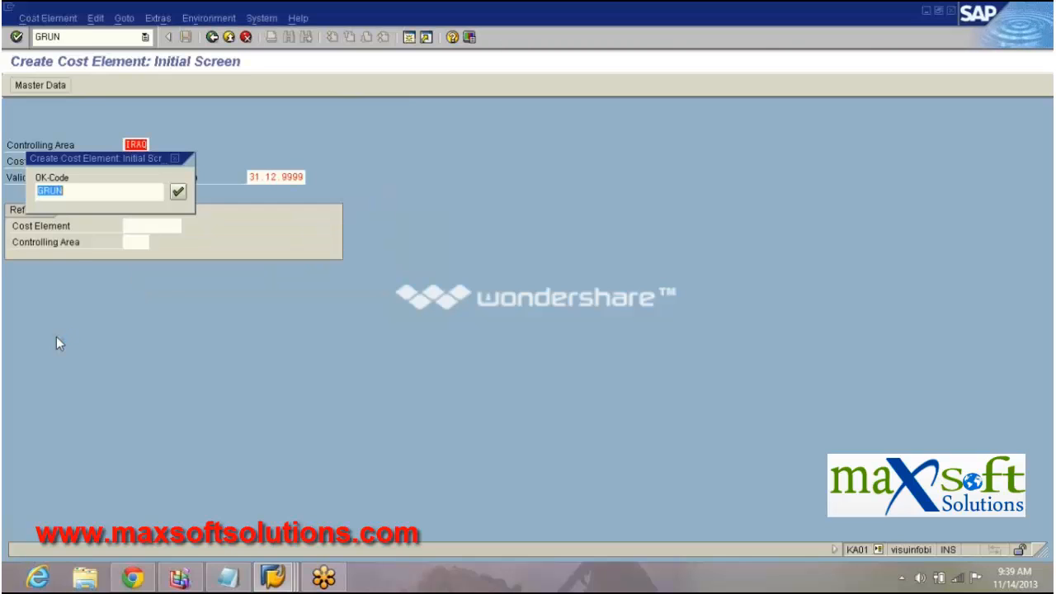
pyautogui.moveTo(90, 170); pyautogui.dragTo(559, 209)
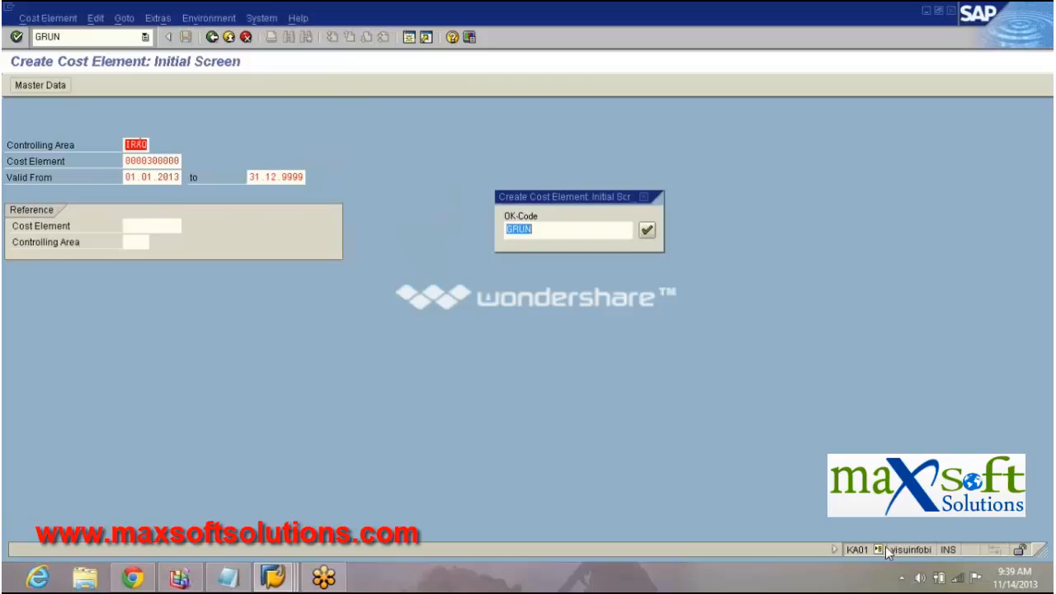
pyautogui.click(880, 549)
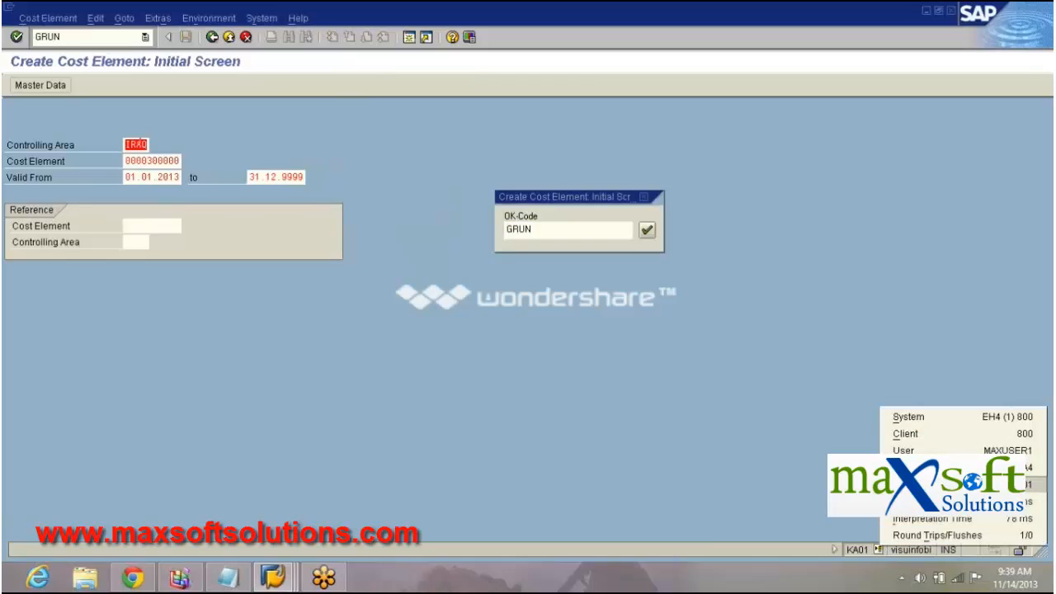
pyautogui.click(580, 200)
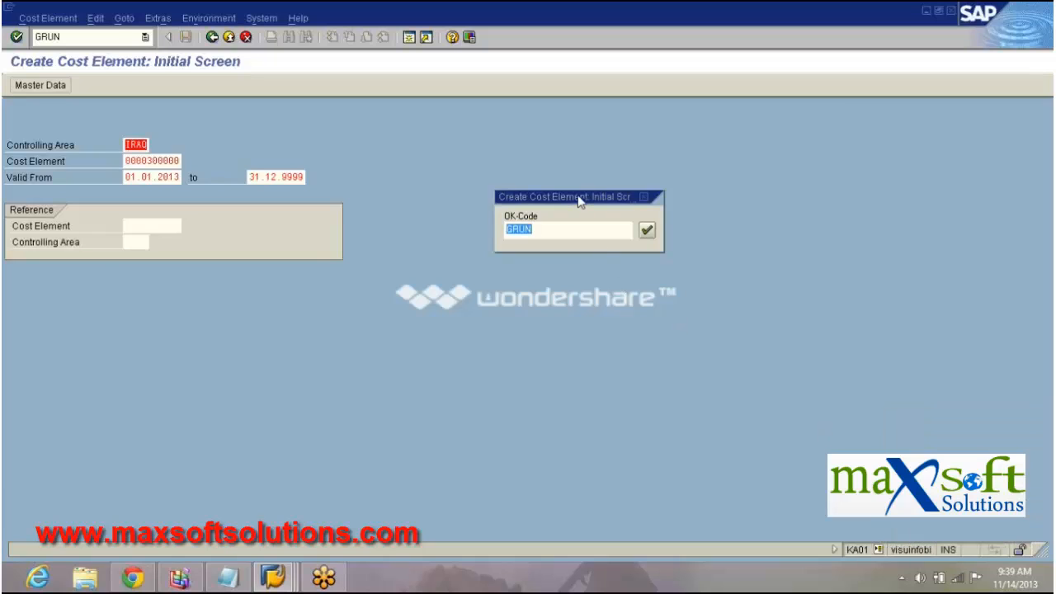
pyautogui.click(647, 231)
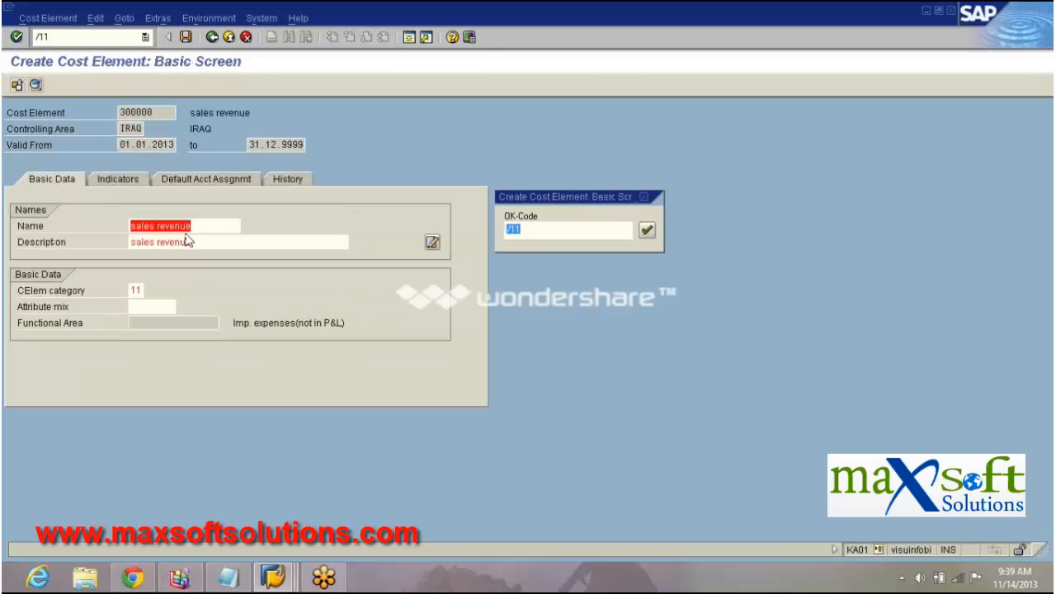
pyautogui.click(135, 290)
pyautogui.click(647, 231)
# Step: Process the session's remaining screens for cost elements 300009, 300010 and 300199, and exit batch input
pyautogui.click(647, 232)
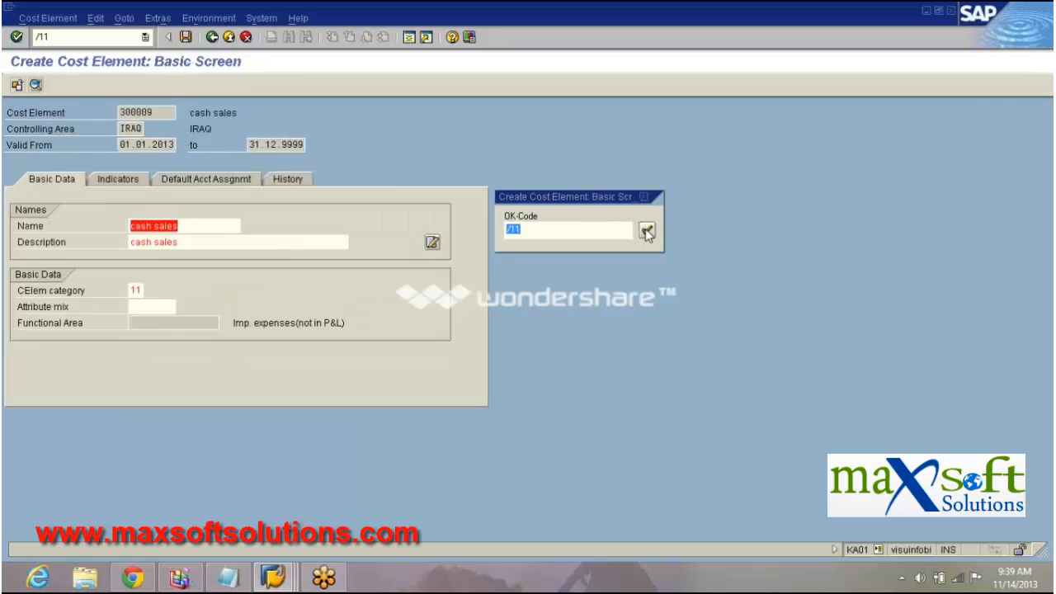
pyautogui.click(647, 232)
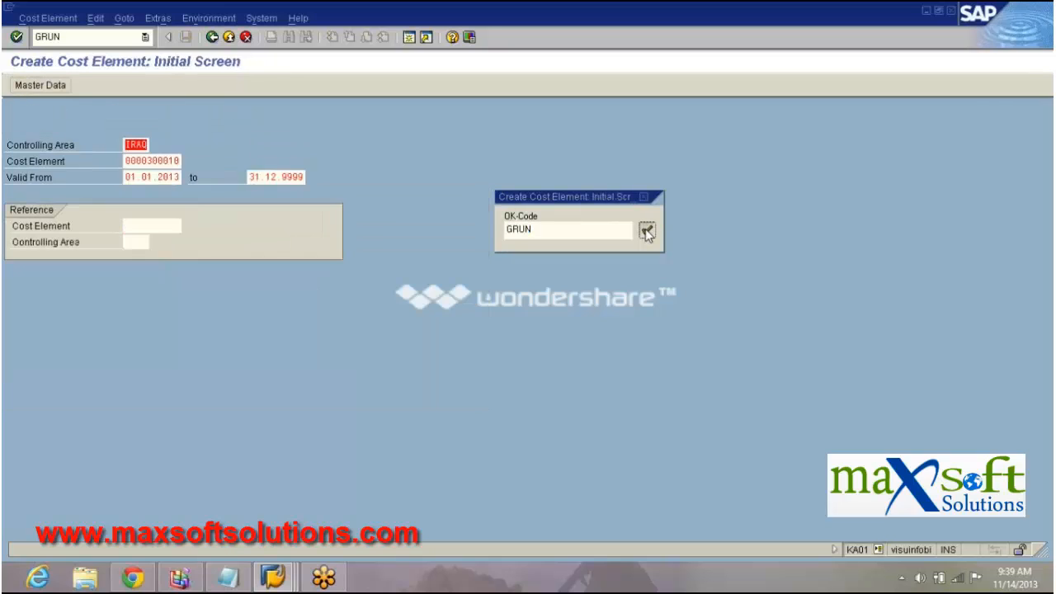
pyautogui.click(647, 232)
pyautogui.click(647, 232)
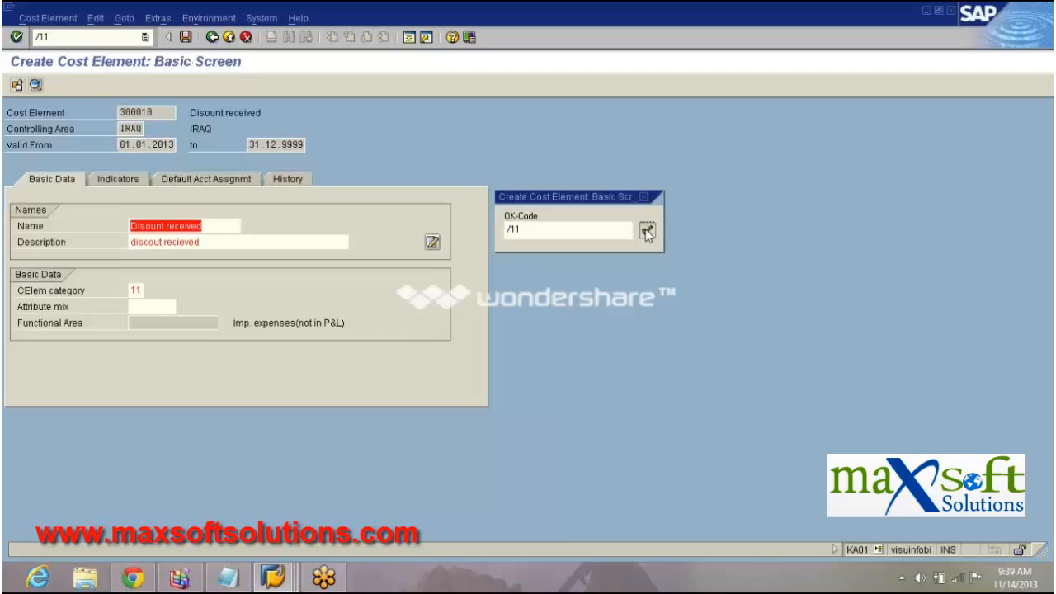
pyautogui.click(647, 232)
pyautogui.click(647, 232)
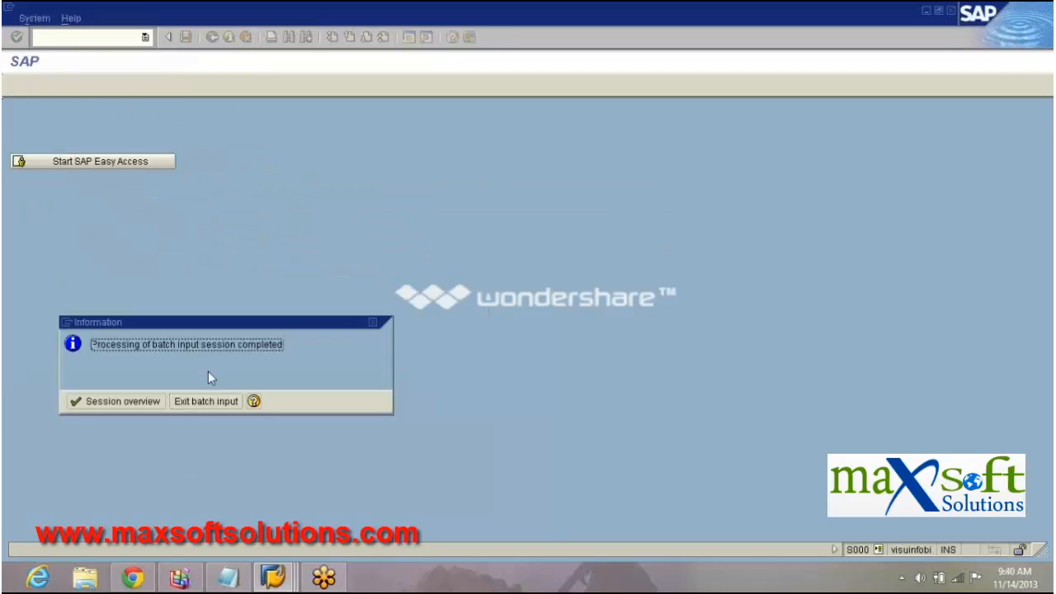
pyautogui.click(209, 401)
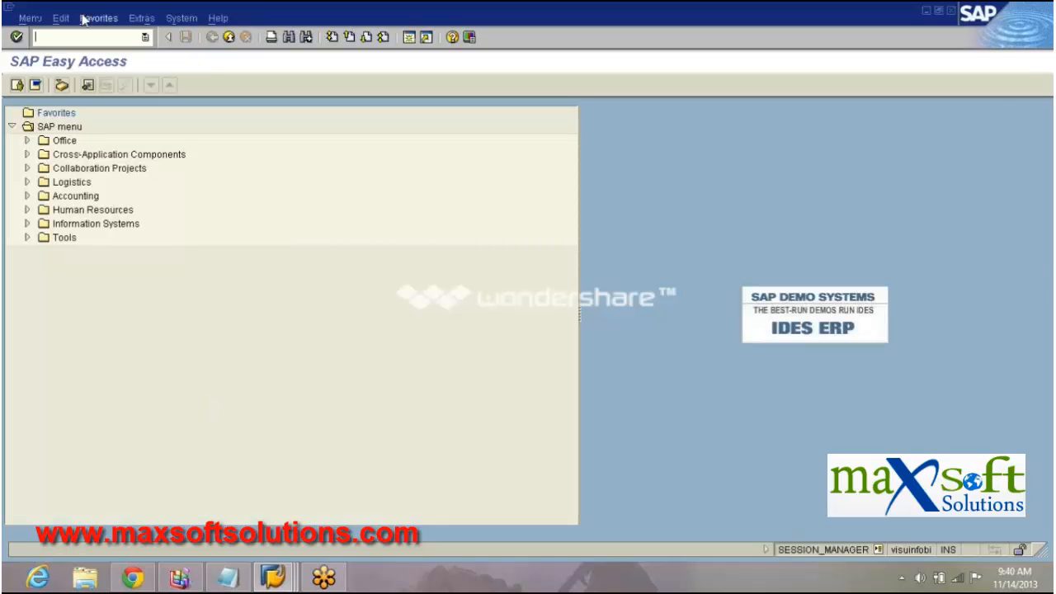
# Step: Open transaction KA23 and display the list of all cost elements in the controlling area
pyautogui.write('KS23')
pyautogui.press('BackSpace')
pyautogui.press('BackSpace')
pyautogui.press('BackSpace')
pyautogui.write('A23')
pyautogui.press('Return')
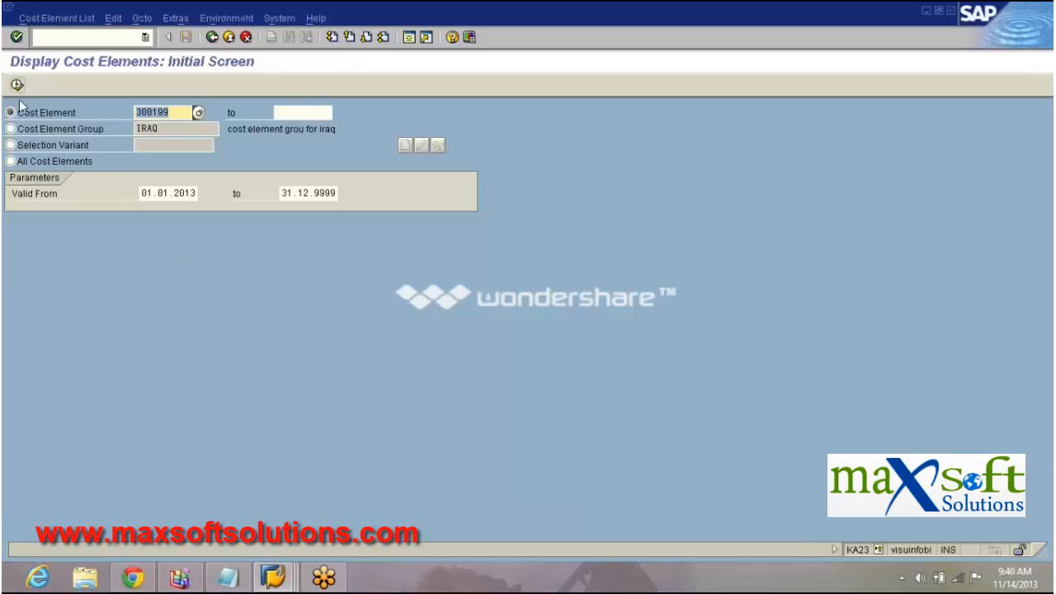
pyautogui.click(21, 161)
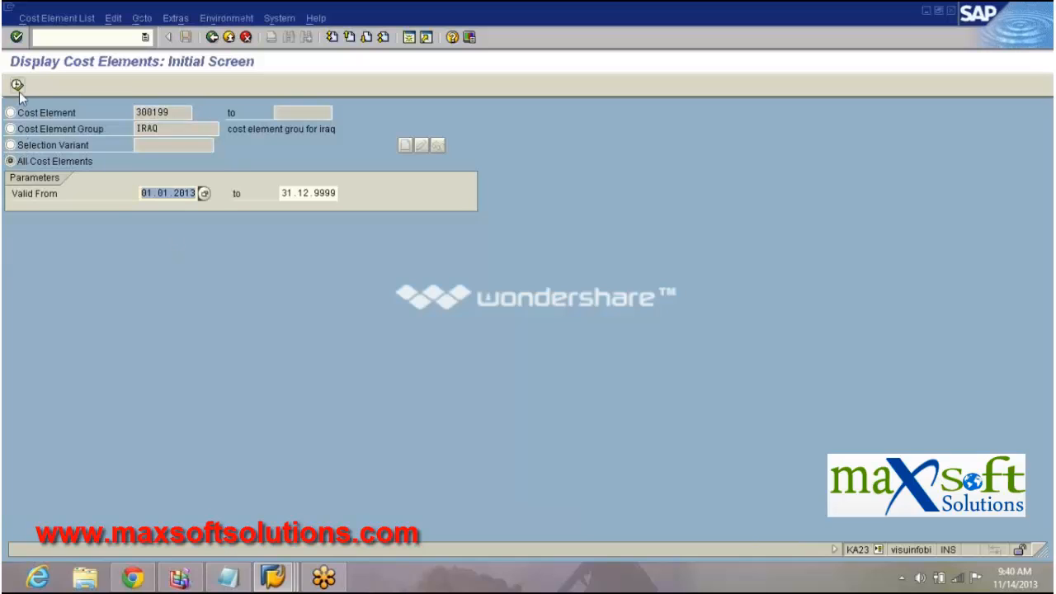
pyautogui.press('F8')
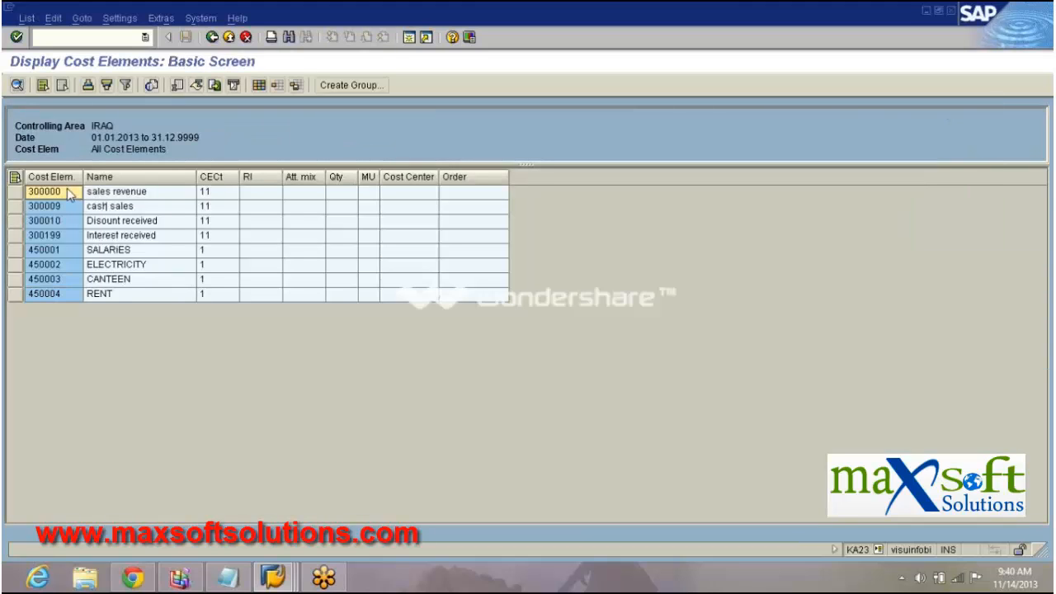
# Step: Examine the numbers, names and categories of the revenue and expense cost elements in the list
pyautogui.click(66, 237)
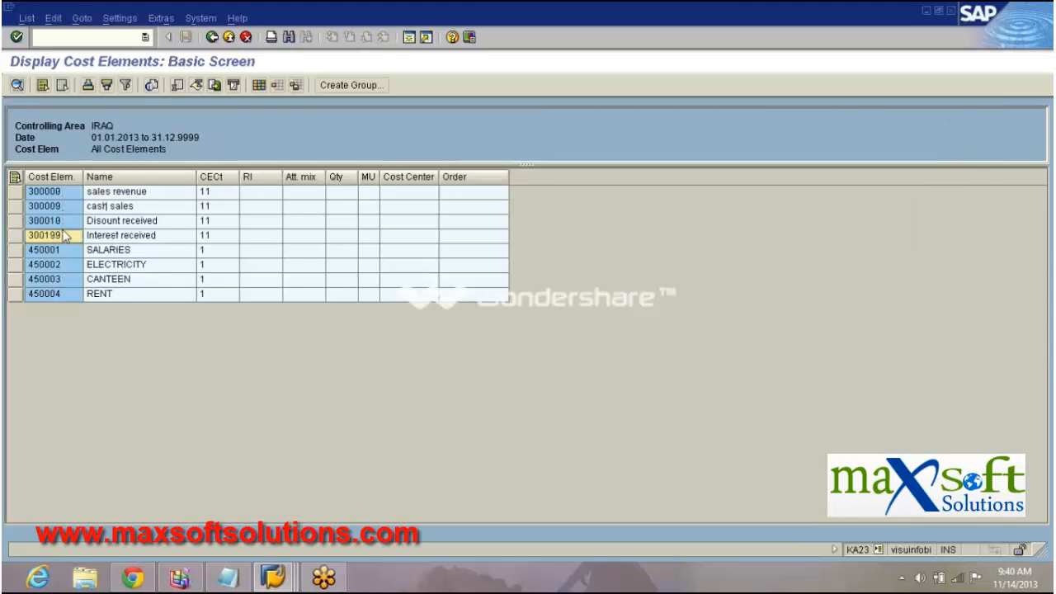
pyautogui.click(228, 195)
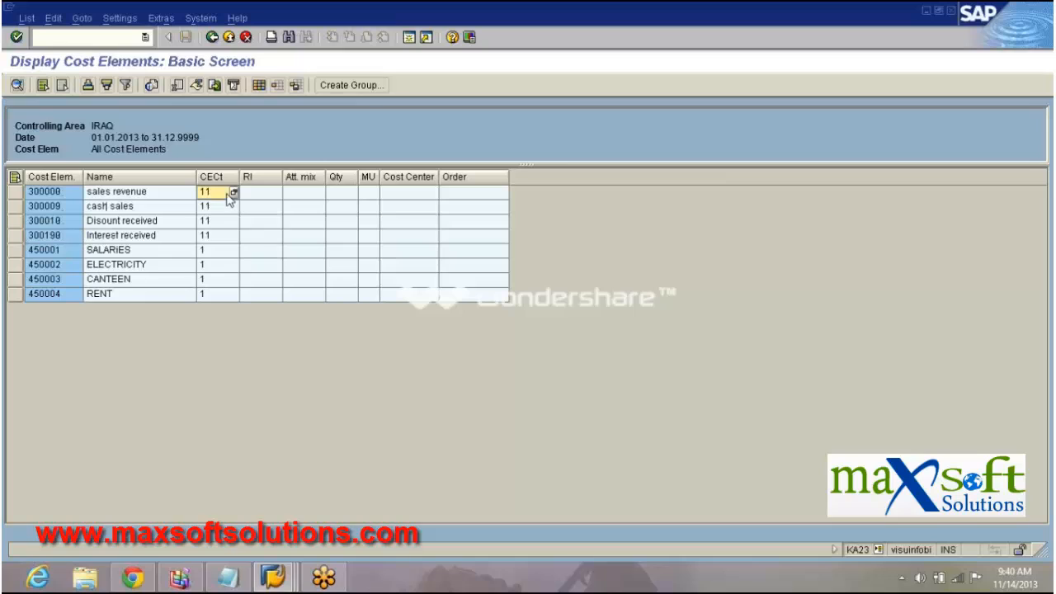
pyautogui.click(226, 207)
pyautogui.click(222, 222)
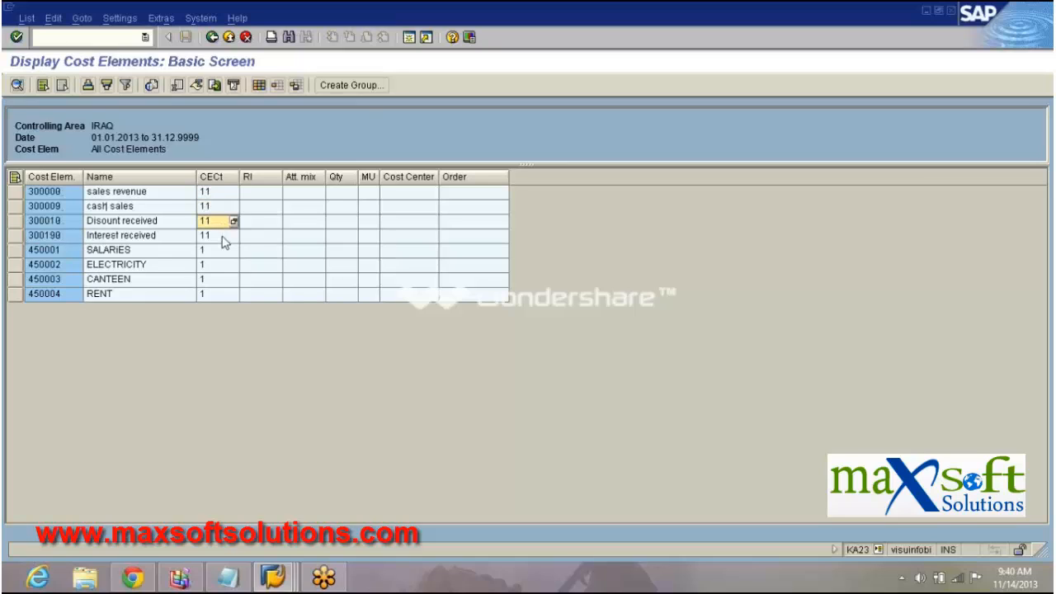
pyautogui.click(222, 236)
pyautogui.click(100, 296)
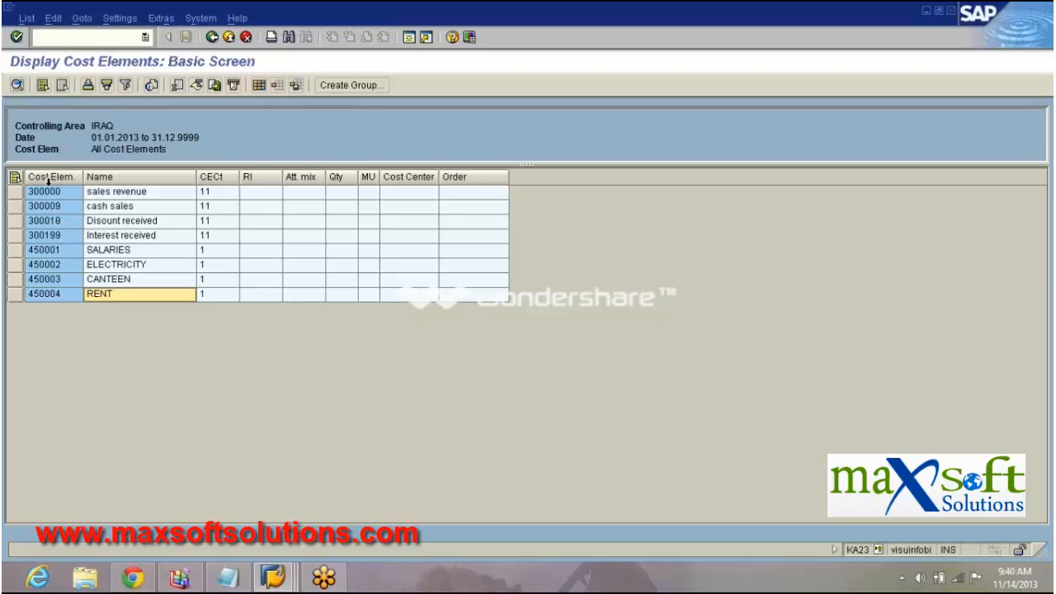
pyautogui.click(52, 195)
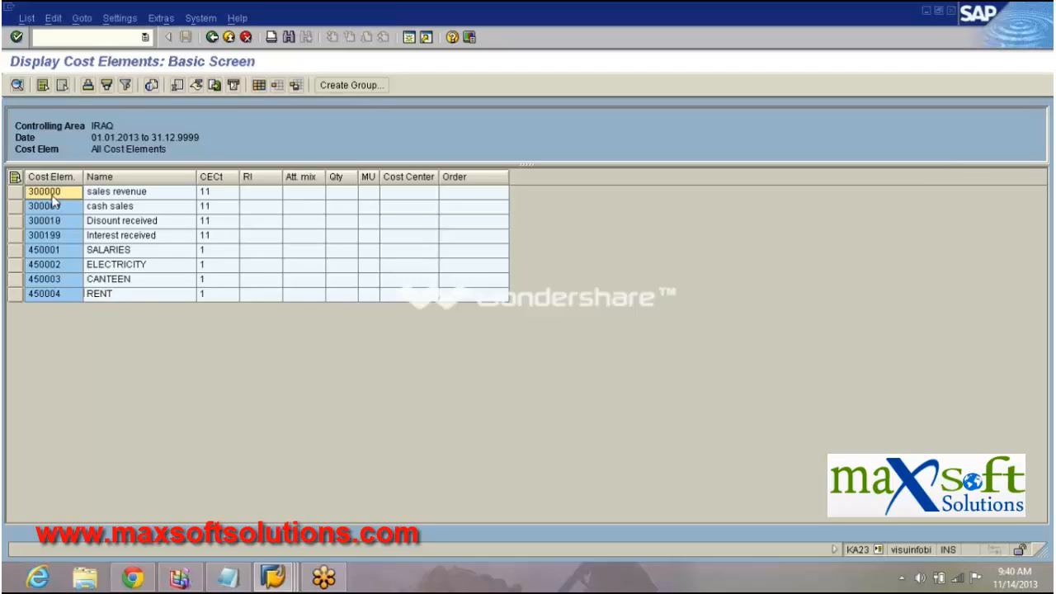
pyautogui.moveTo(51, 197); pyautogui.dragTo(56, 231)
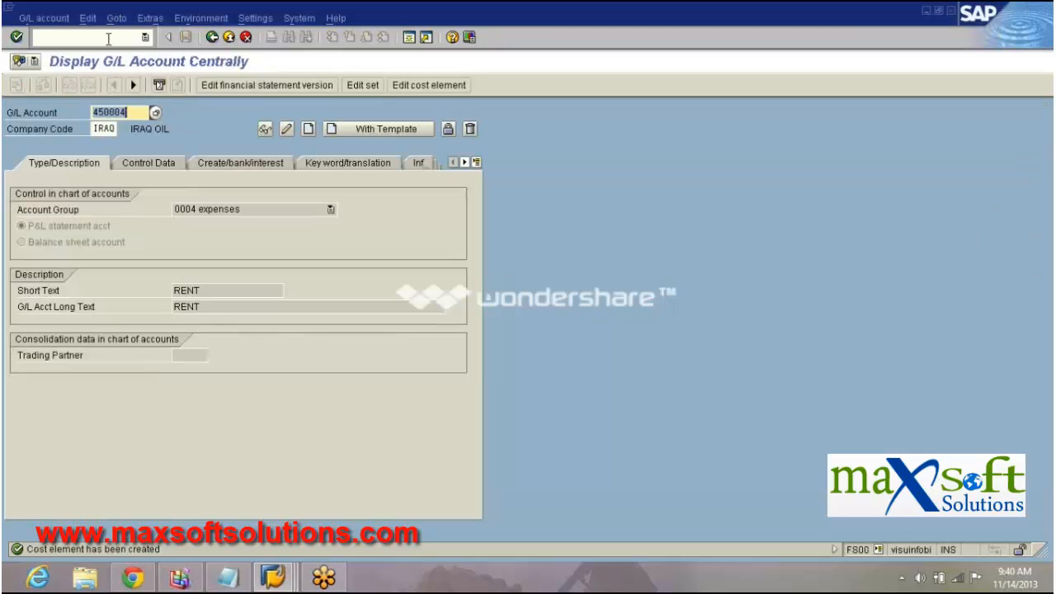
# Step: In the session showing the G/L account, go to transaction KAH2 and open cost element group IRAQ for changing
pyautogui.click(108, 38)
pyautogui.write('/NK')
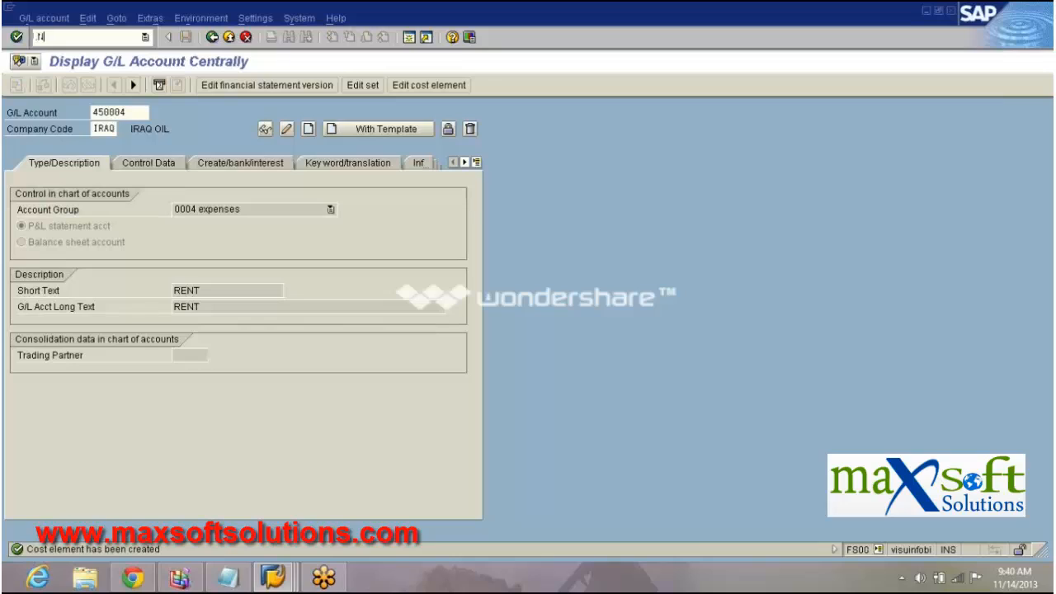
pyautogui.press('BackSpace')
pyautogui.press('BackSpace')
pyautogui.press('BackSpace')
pyautogui.write('/NKAH2')
pyautogui.press('Return')
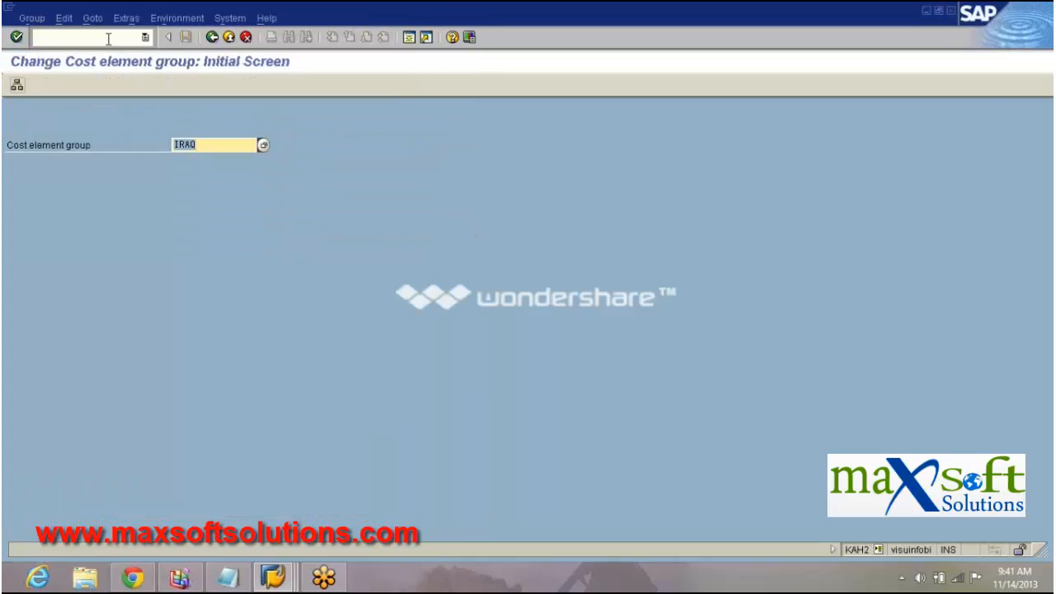
pyautogui.press('Return')
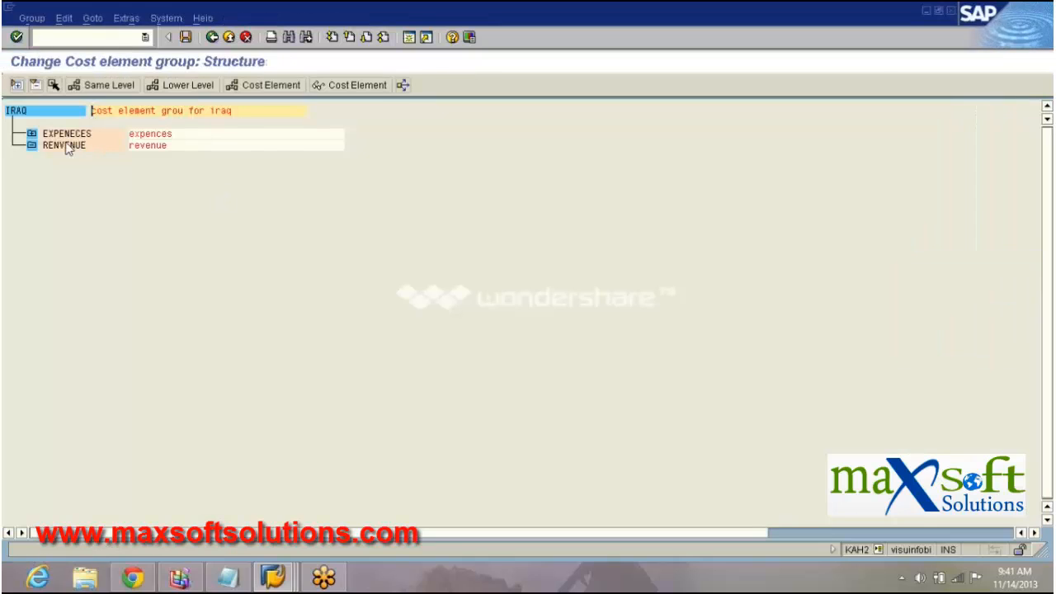
# Step: Assign cost elements 300000, 300009, 300010 and 300199 to the RENVENUE group and save the structure
pyautogui.click(69, 146)
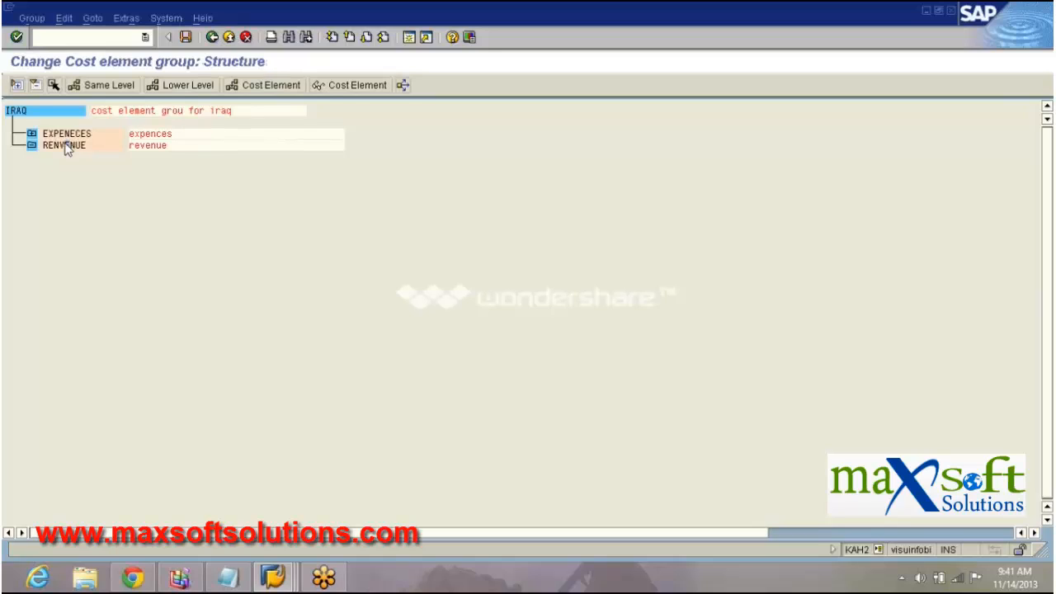
pyautogui.click(253, 88)
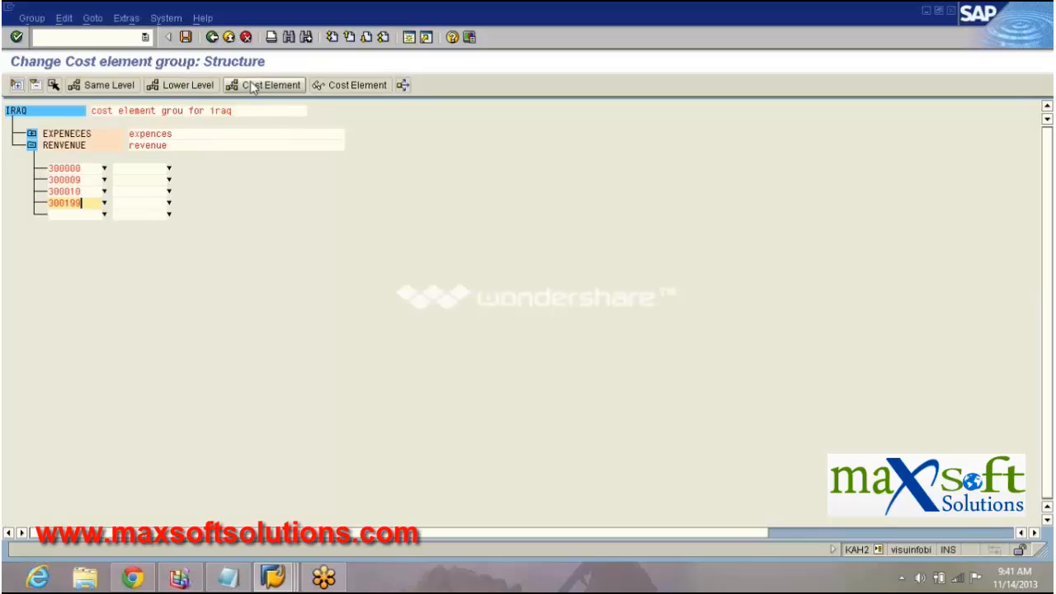
pyautogui.write('99')
pyautogui.press('Return')
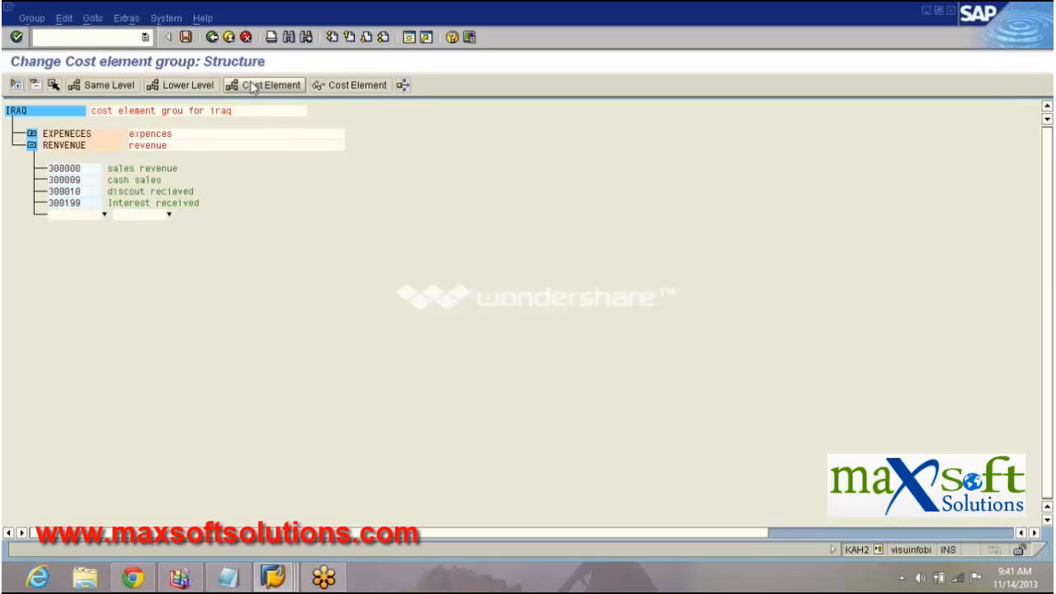
pyautogui.hotkey('ctrl', 's')
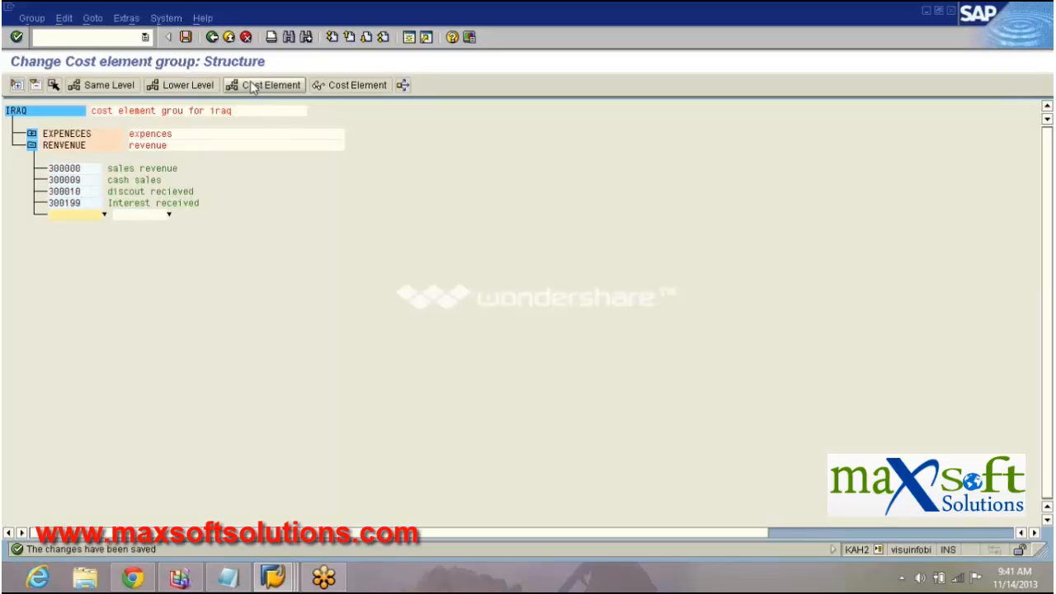
# Step: Expand the EXPENECES group, save the IRAQ cost element group structure again and leave it
pyautogui.click(31, 133)
pyautogui.moveTo(57, 169); pyautogui.dragTo(74, 238)
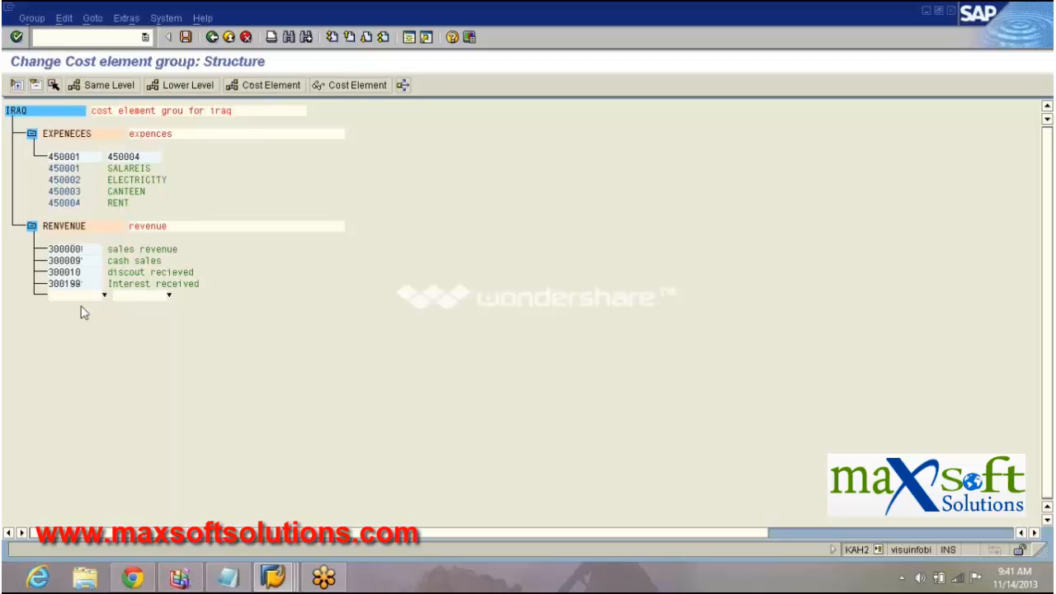
pyautogui.hotkey('ctrl', 's')
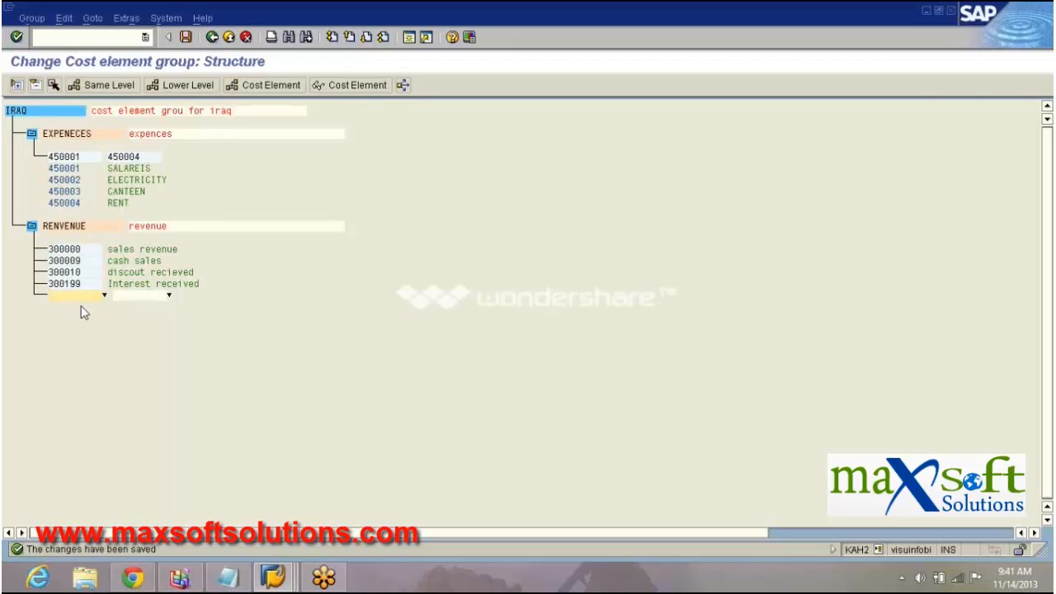
pyautogui.press('F3')
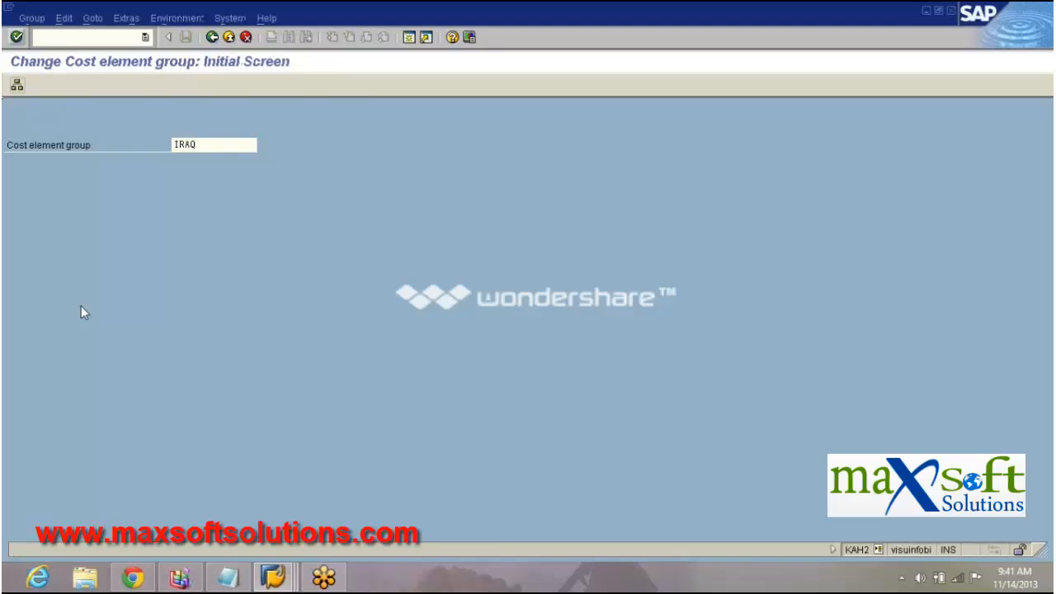
# Step: Leave the displayed cost element list and continue in the SAP Easy Access session
pyautogui.press('F3')
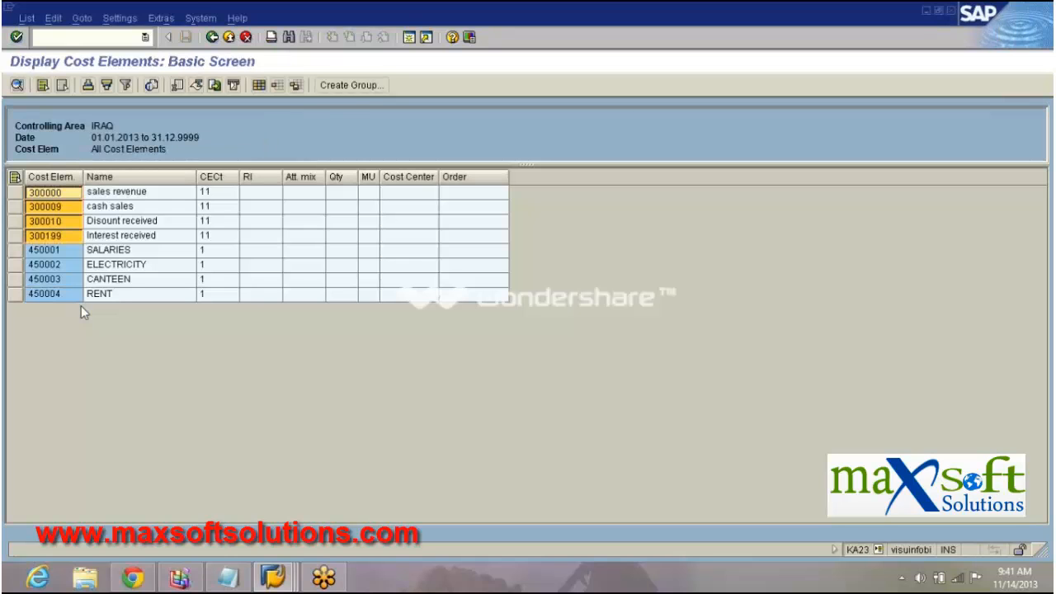
pyautogui.click(212, 38)
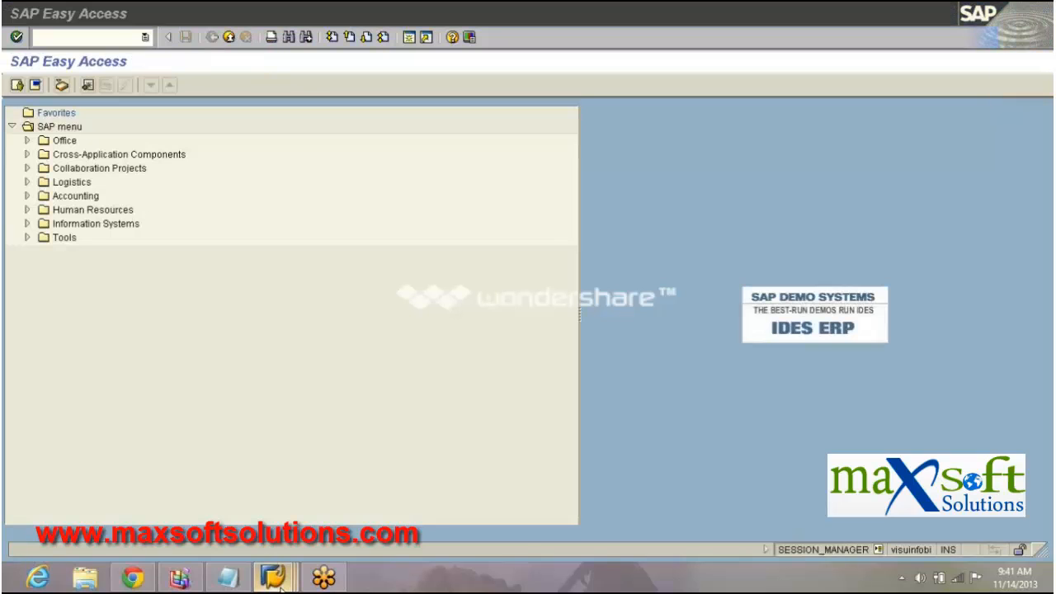
pyautogui.moveTo(273, 577)
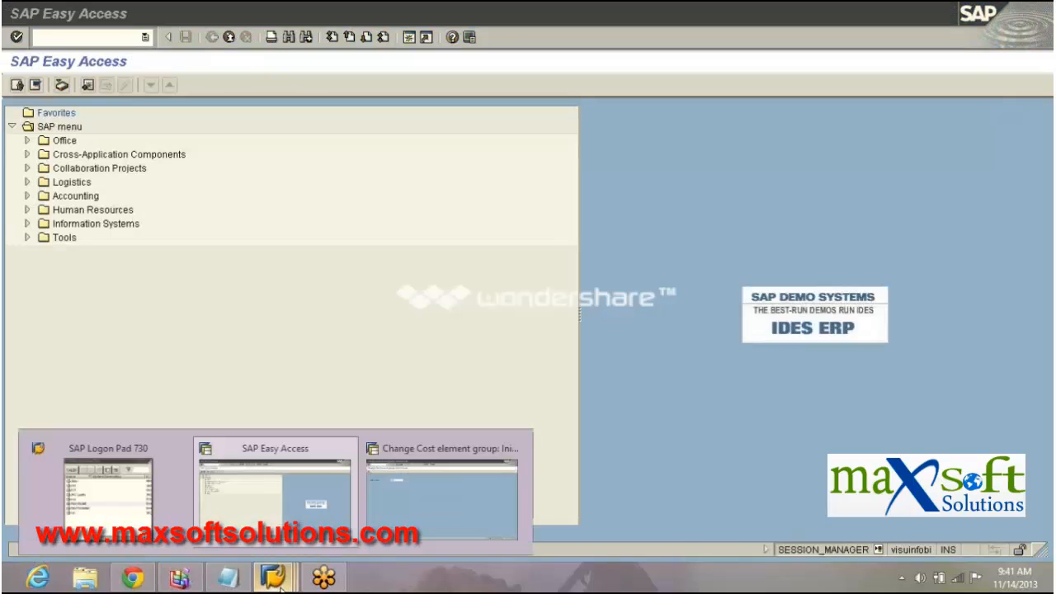
pyautogui.click(261, 491)
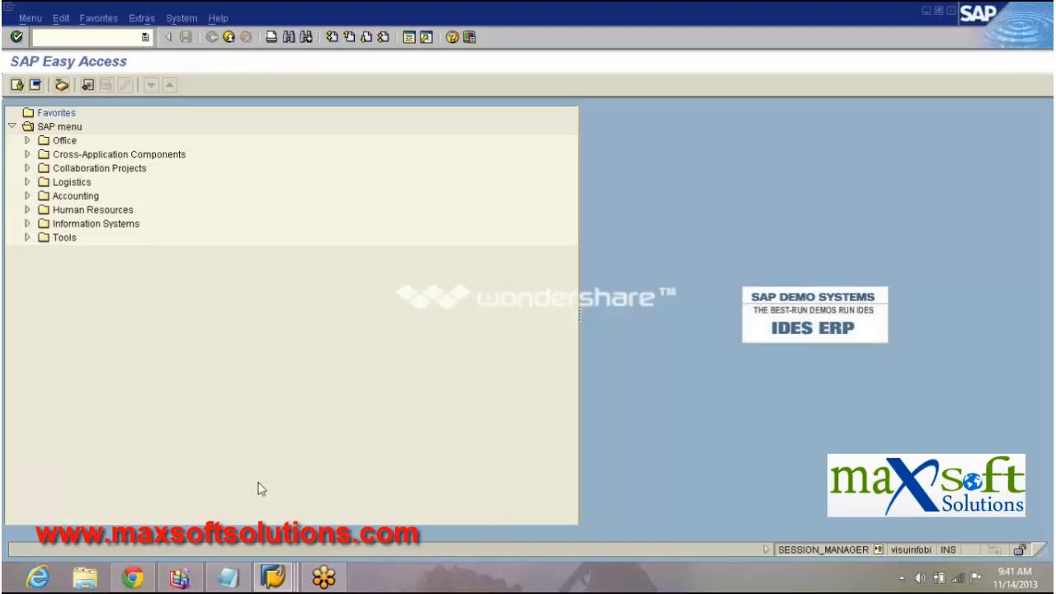
# Step: Start transaction SPRO and open the SAP Reference IMG
pyautogui.write('SPRO')
pyautogui.press('Return')
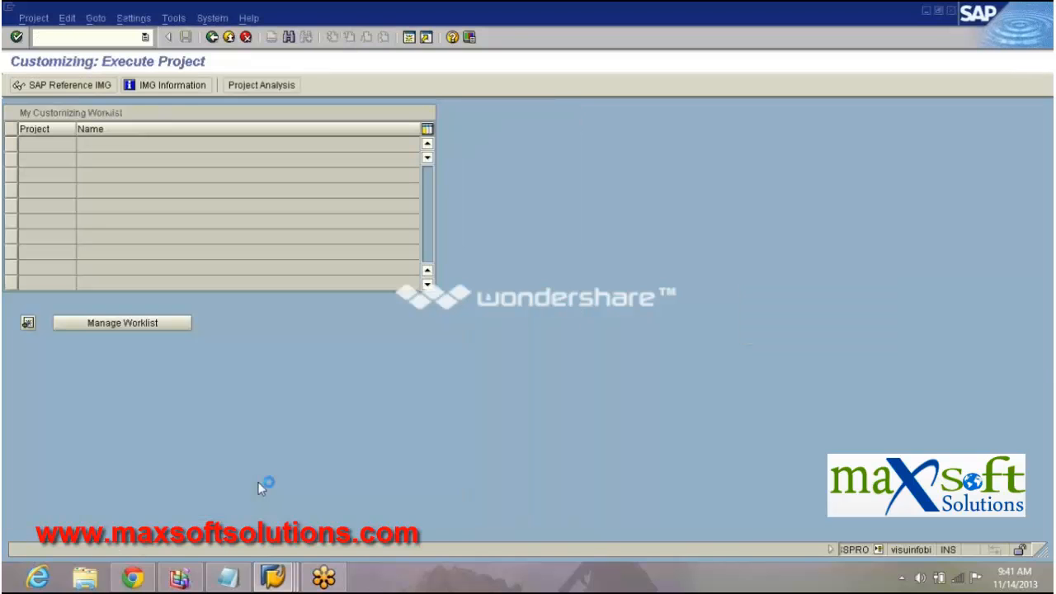
pyautogui.press('F5')
# Step: Expand Controlling in the implementation guide and look through the activities under Cost Center Accounting, collapsing that node again
pyautogui.click(101, 297)
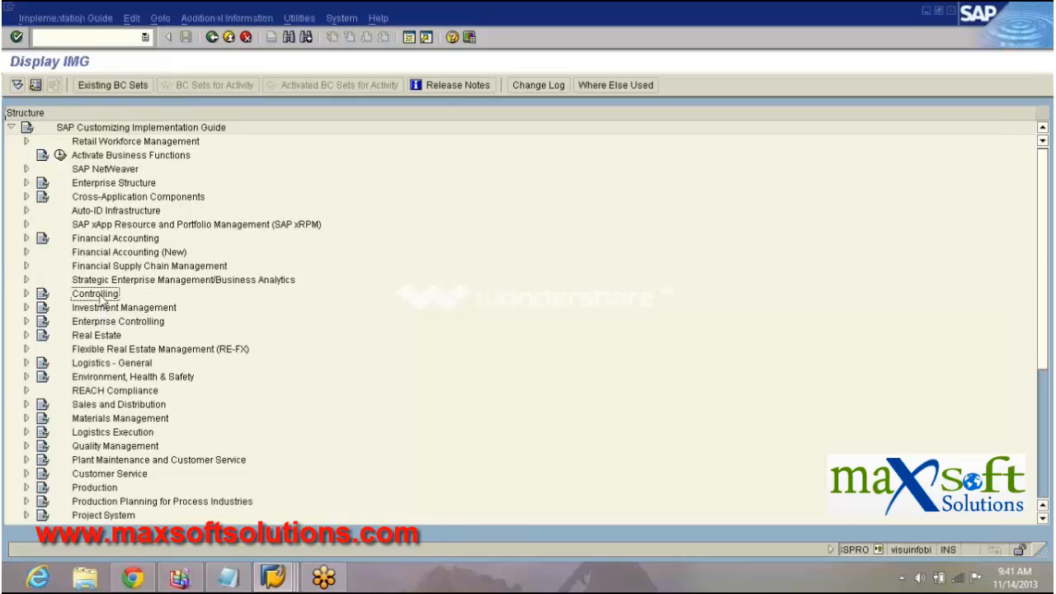
pyautogui.doubleClick(101, 297)
pyautogui.press('Down')
pyautogui.press('Down')
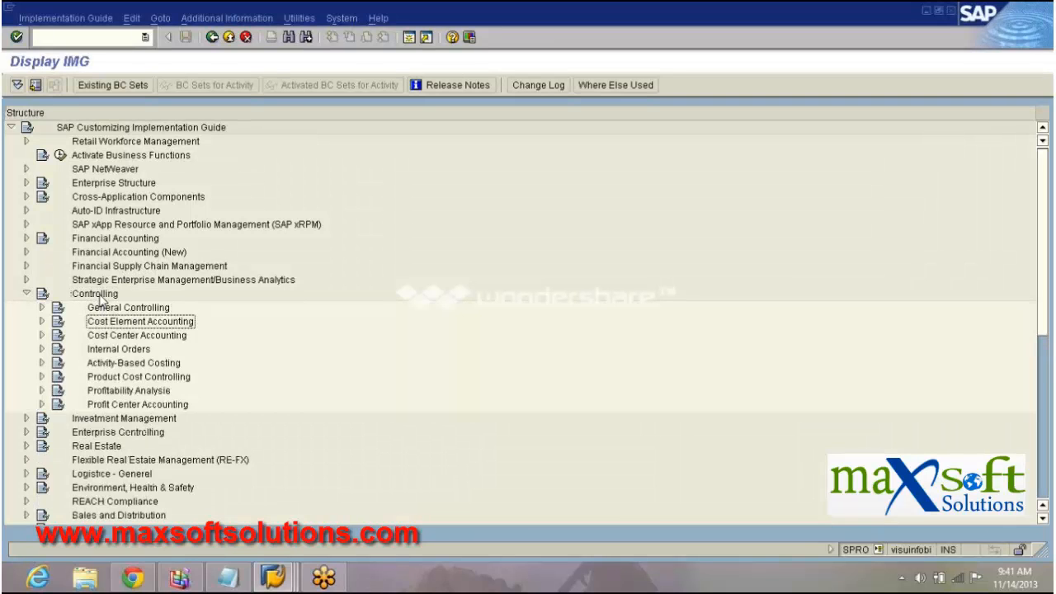
pyautogui.press('Down')
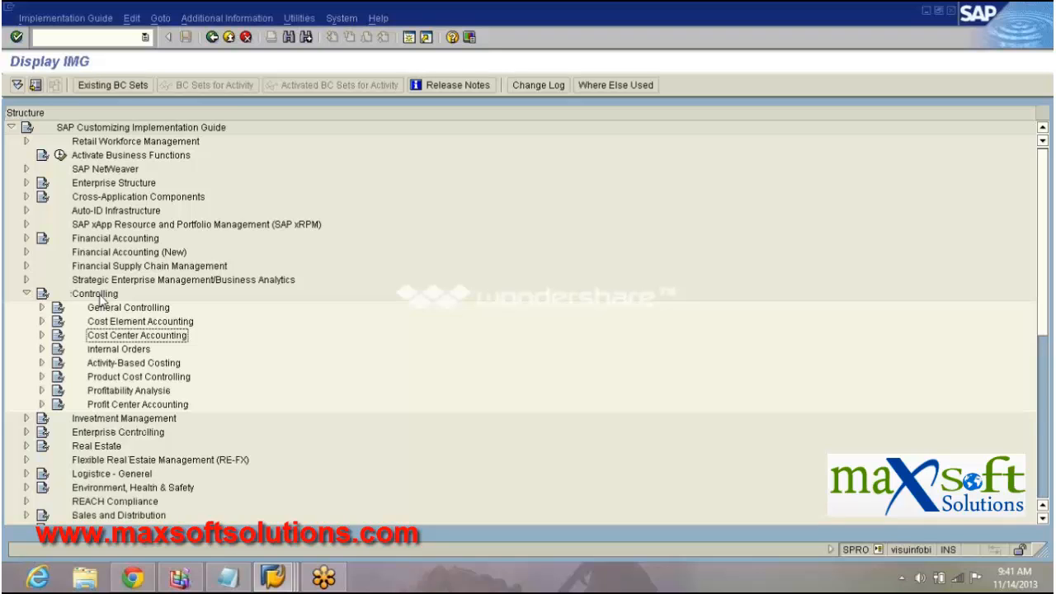
pyautogui.press('Right')
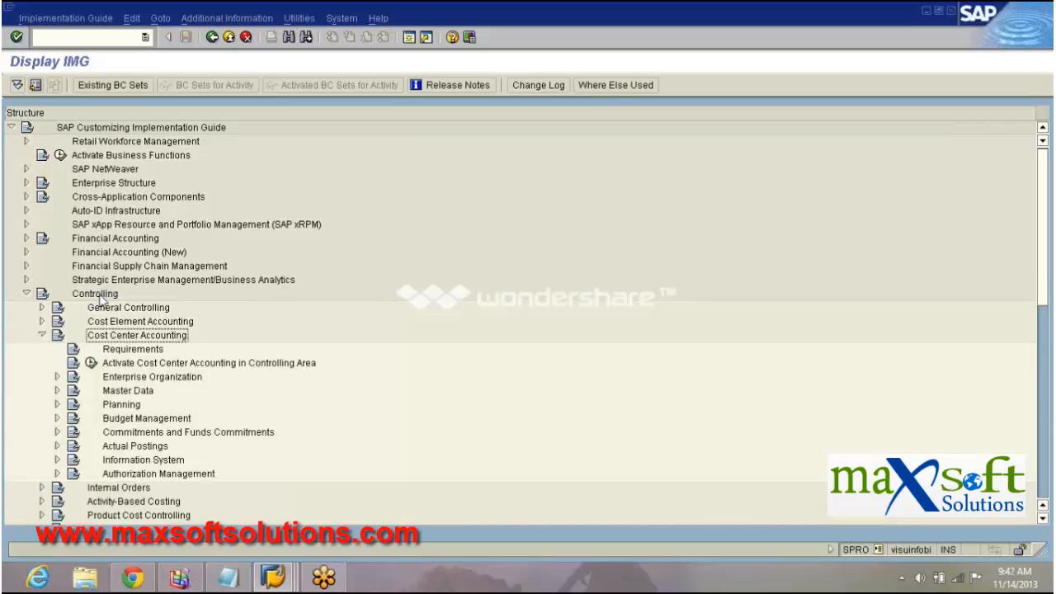
pyautogui.press('Left')
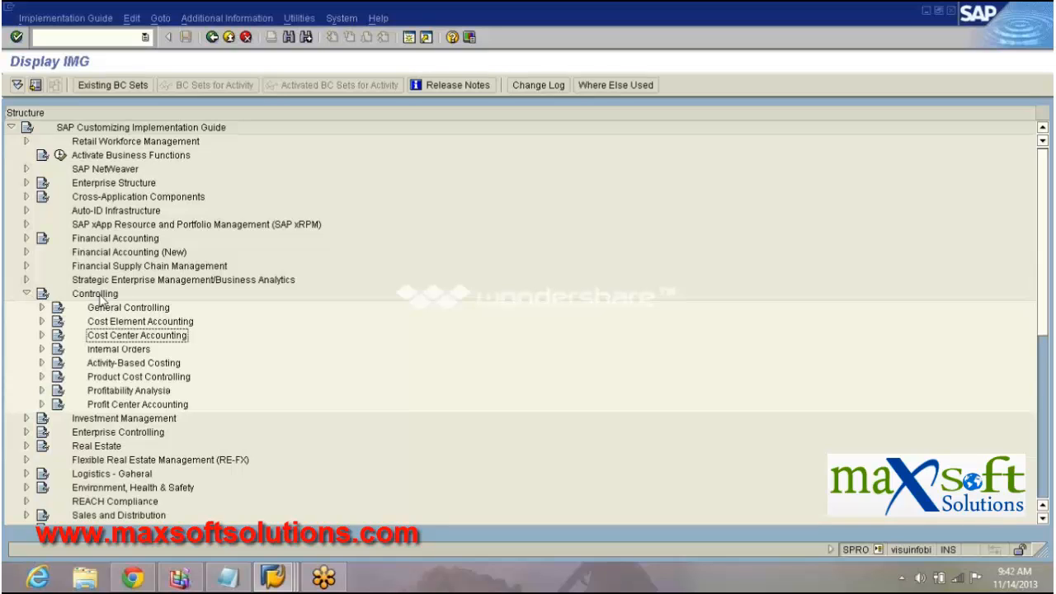
pyautogui.click(126, 347)
pyautogui.click(121, 339)
pyautogui.moveTo(121, 349); pyautogui.dragTo(105, 334)
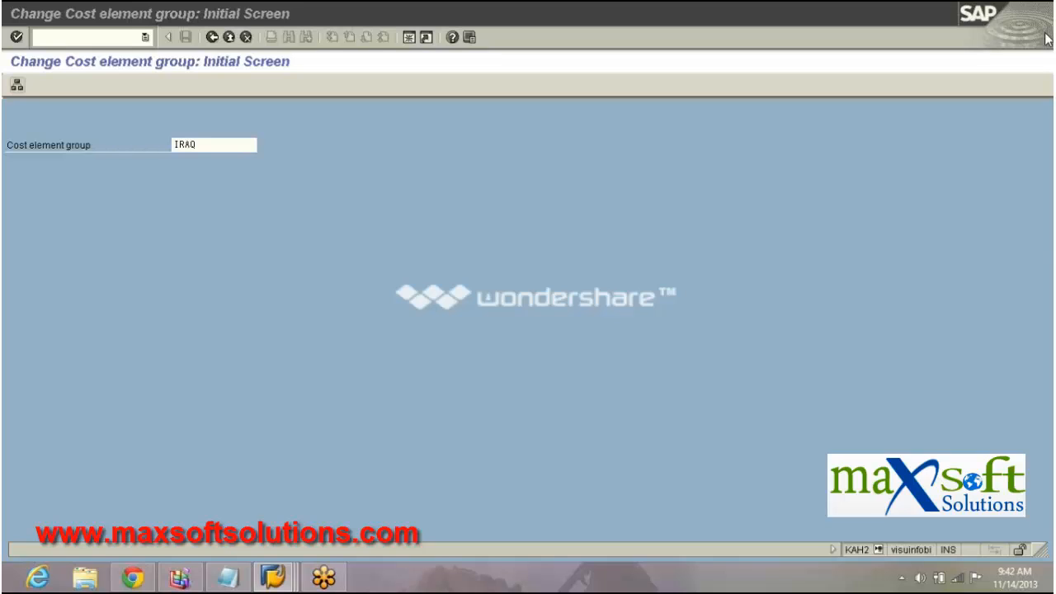
pyautogui.click(1015, 577)
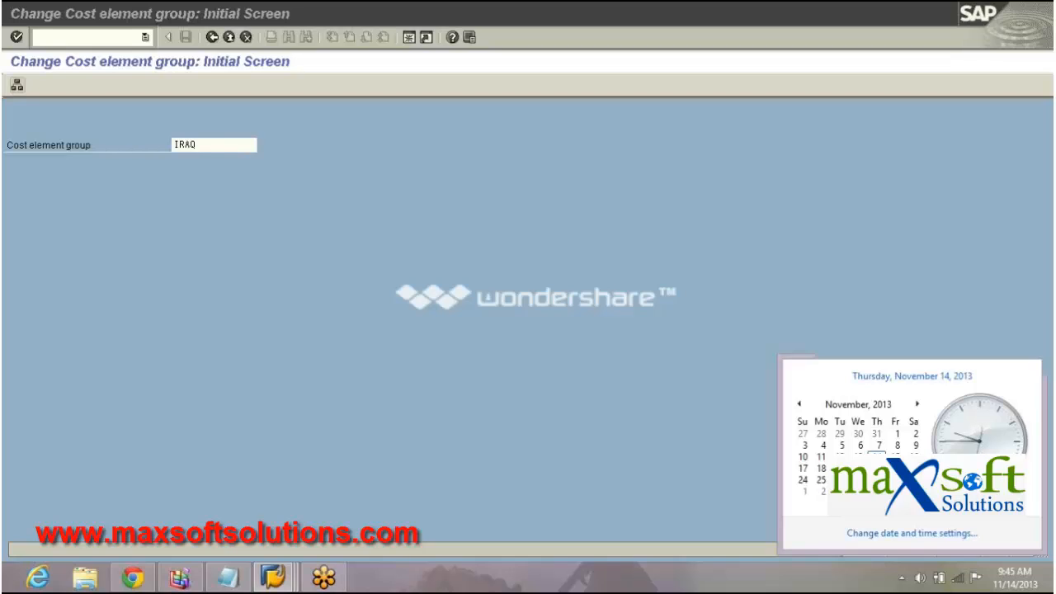
pyautogui.click(877, 457)
pyautogui.click(1048, 16)
pyautogui.click(1048, 16)
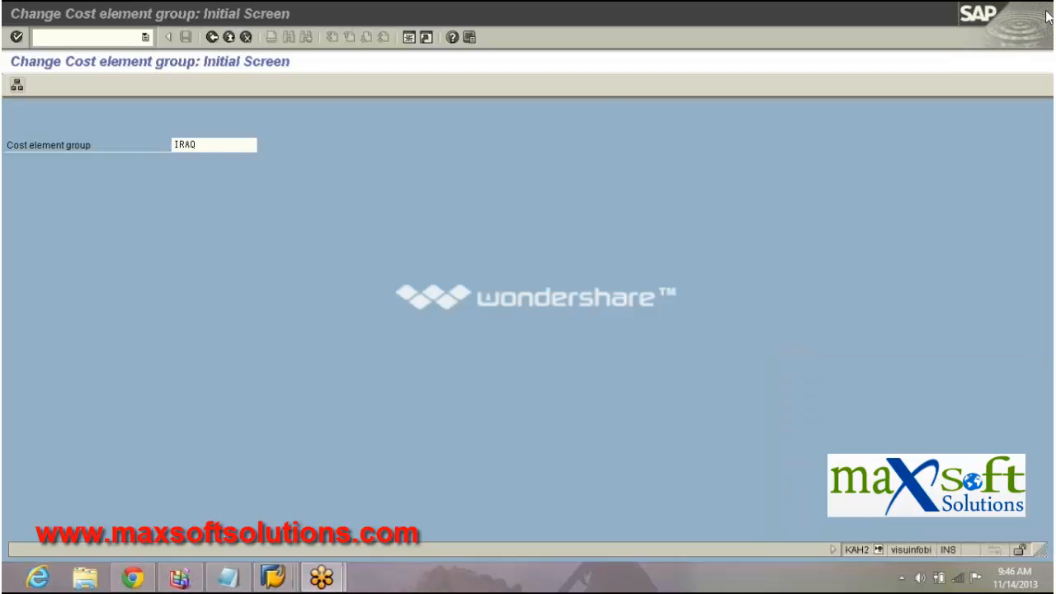